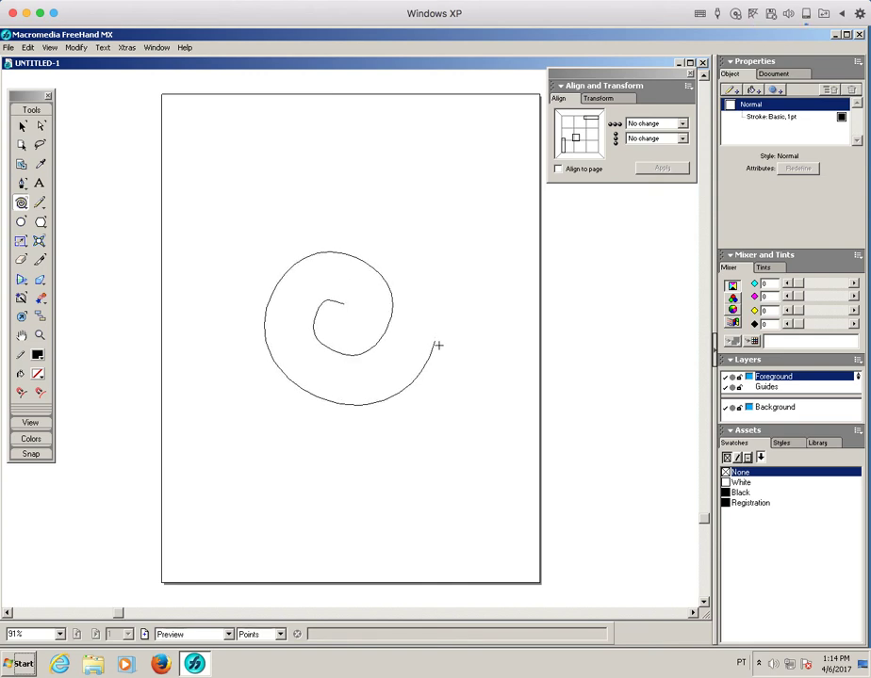
- Mix an orange-red of 71% magenta and 80% yellow as a new swatch and apply it to the spiral's stroke
left_click(22, 126)
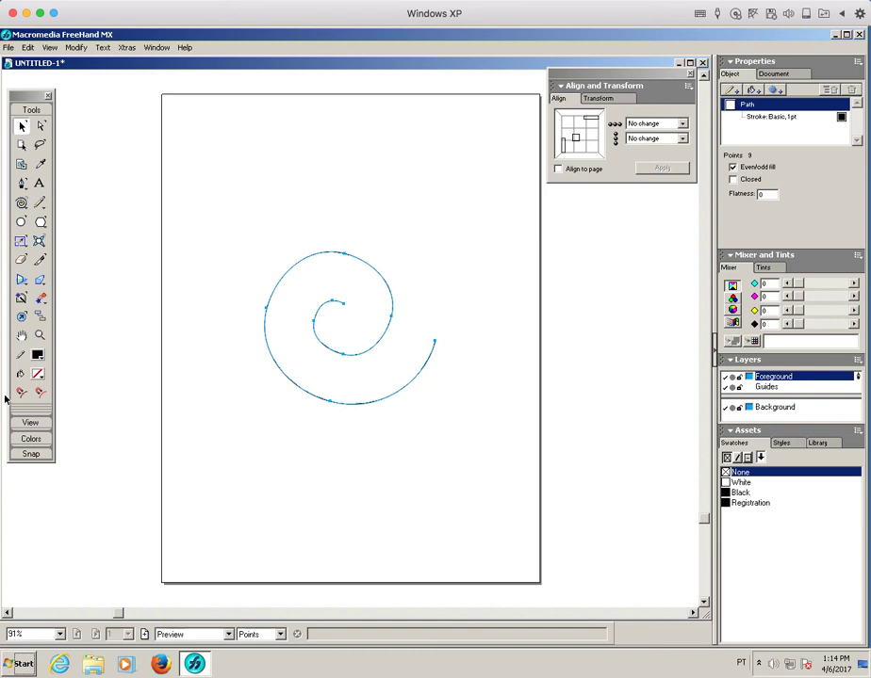
left_click(40, 335)
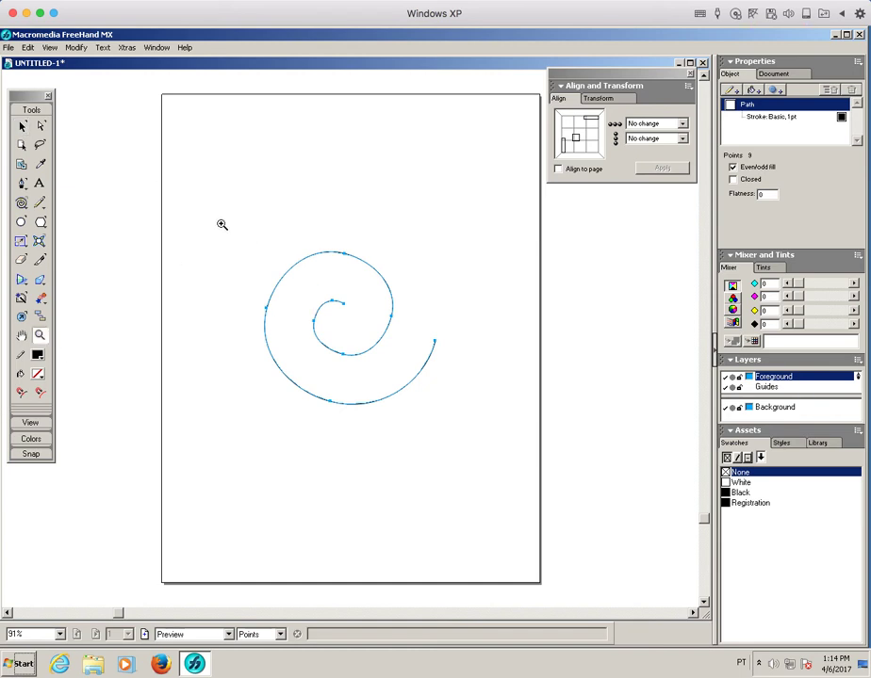
left_click_drag(218, 219, 494, 468)
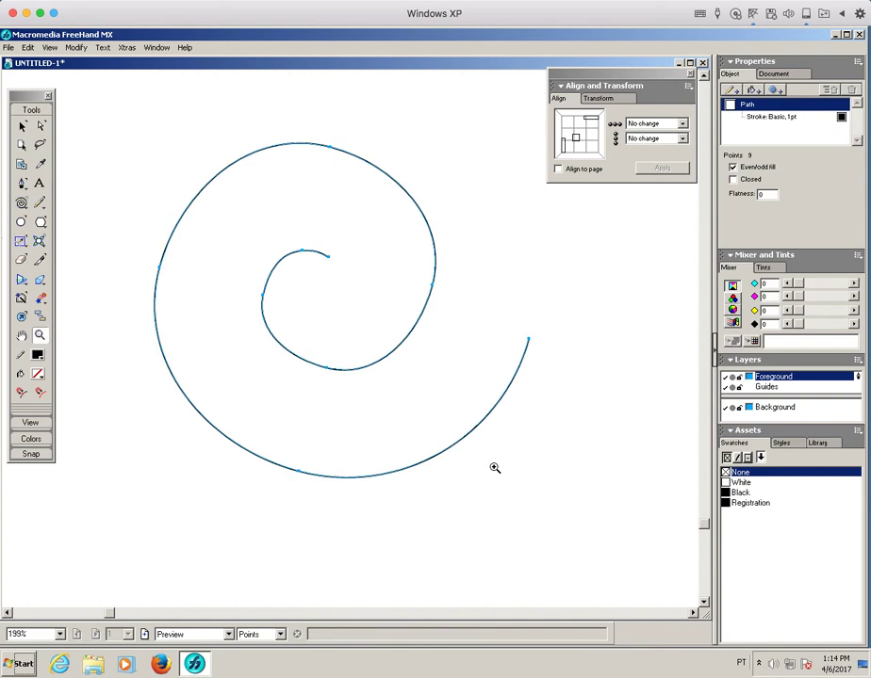
left_click(23, 126)
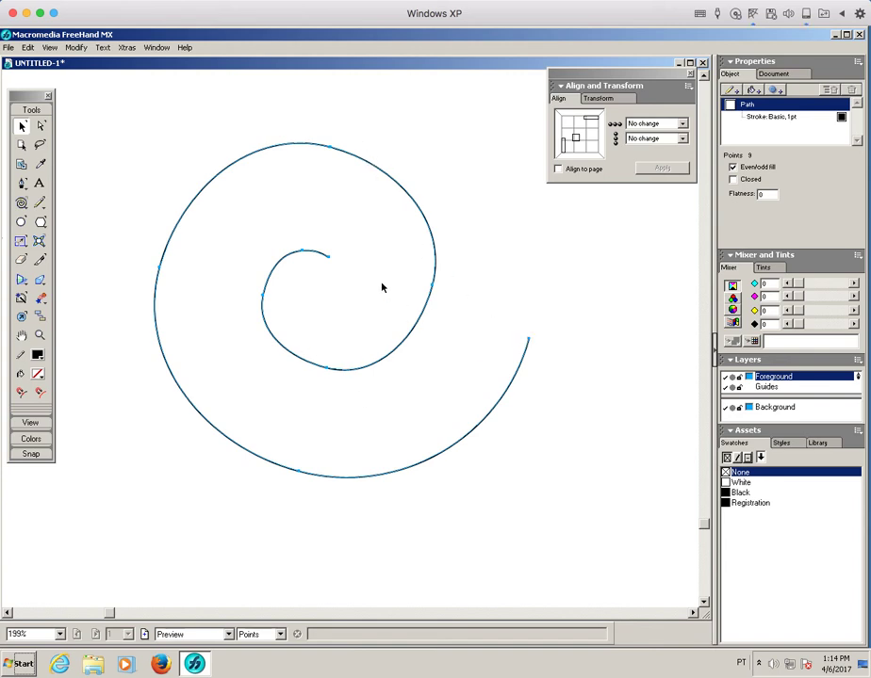
left_click(776, 117)
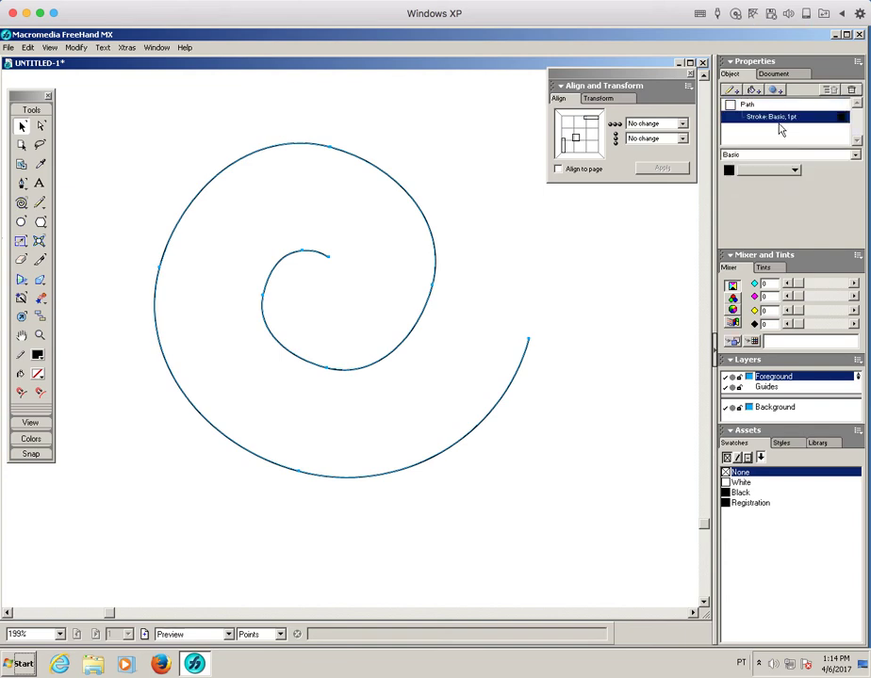
left_click(793, 170)
left_click(754, 171)
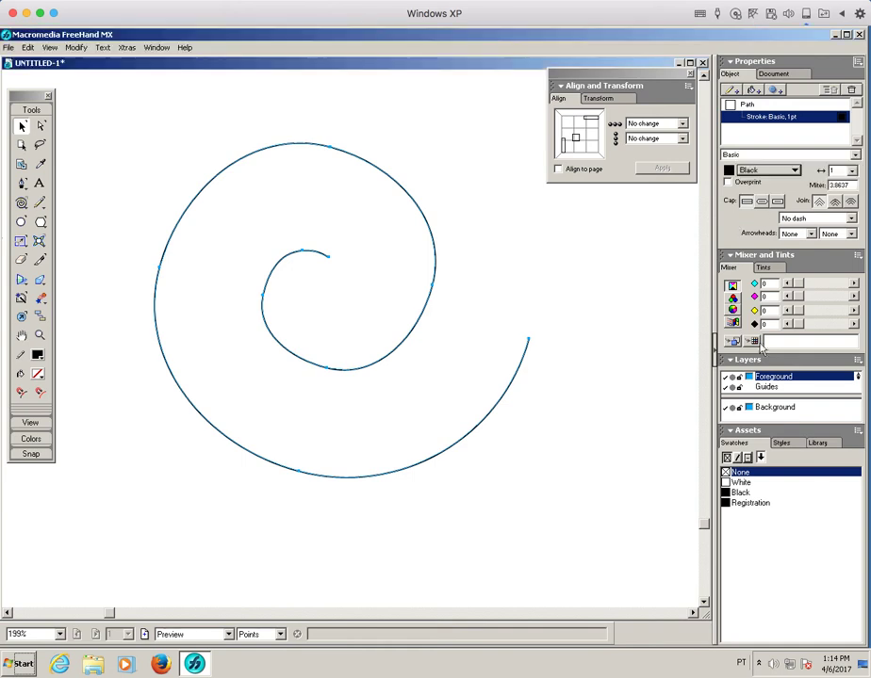
left_click_drag(799, 297, 830, 297)
left_click(836, 312)
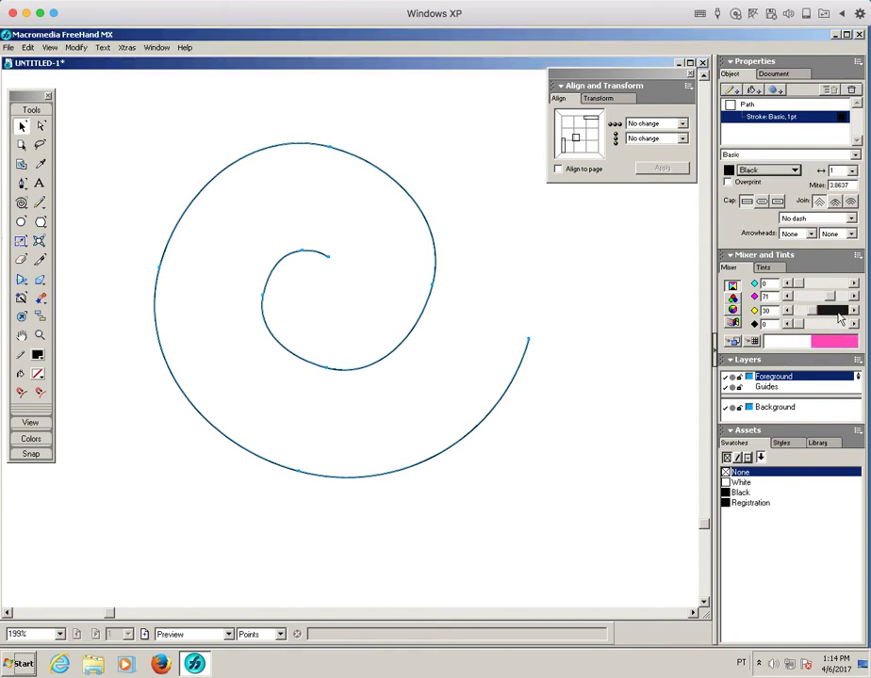
left_click(839, 318)
left_click_drag(834, 347, 752, 547)
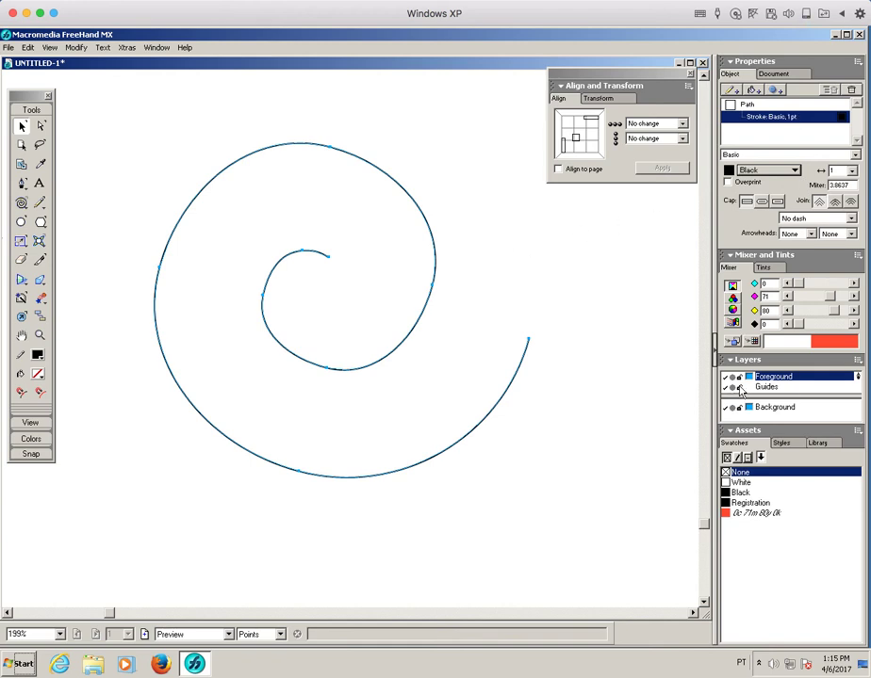
mouse_move(726, 518)
left_mouse_down()
mouse_move(724, 168)
mouse_move(732, 181)
left_mouse_up()
left_click(556, 342)
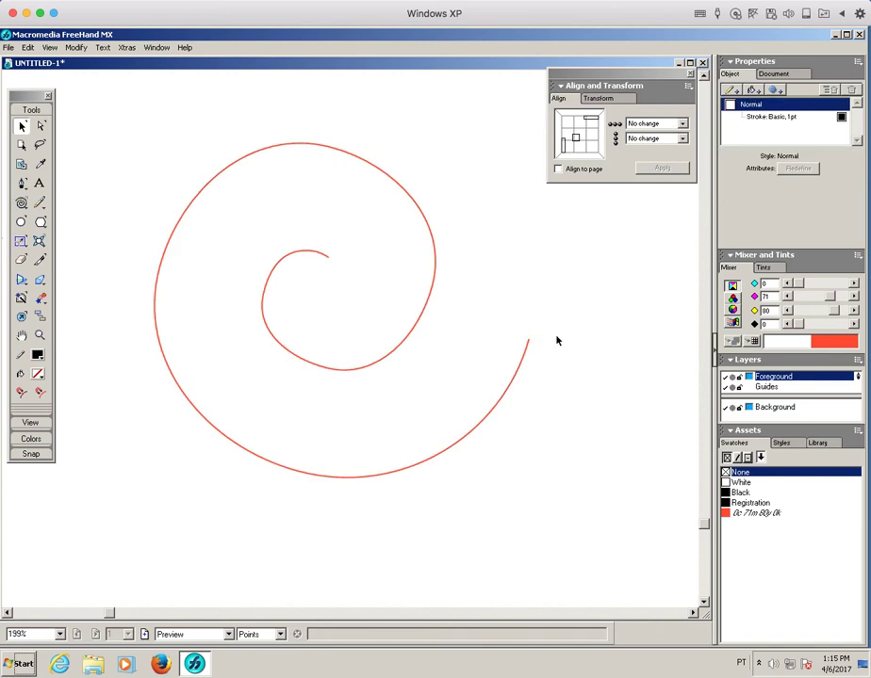
- Set the spiral's stroke width to 20 pt
left_click(435, 253)
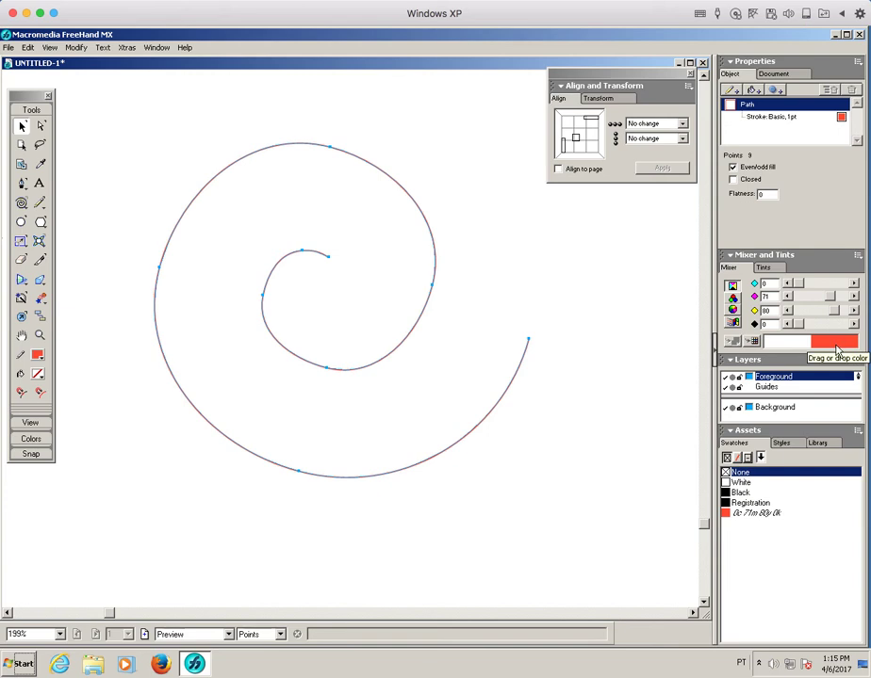
left_click(775, 117)
left_click(850, 170)
left_click(847, 243)
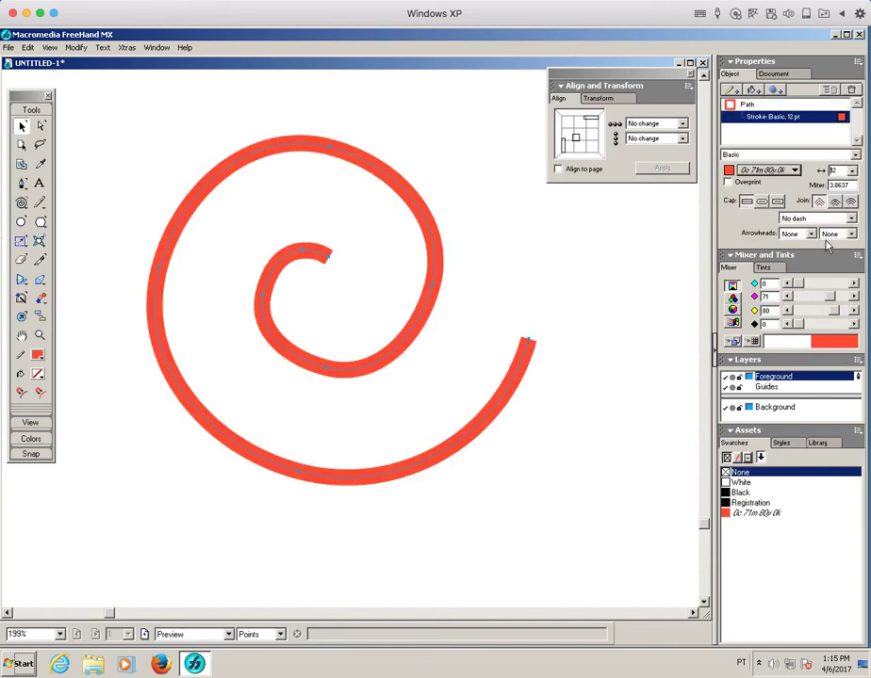
type("20")
key("Return")
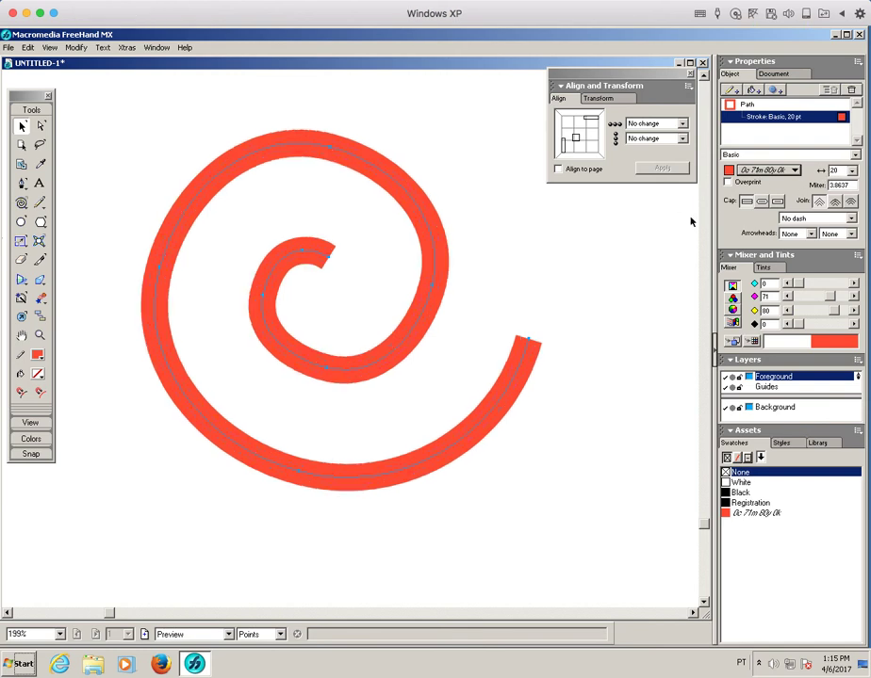
- Give the spiral's stroke round end caps after trying the square and butt caps
left_click(775, 202)
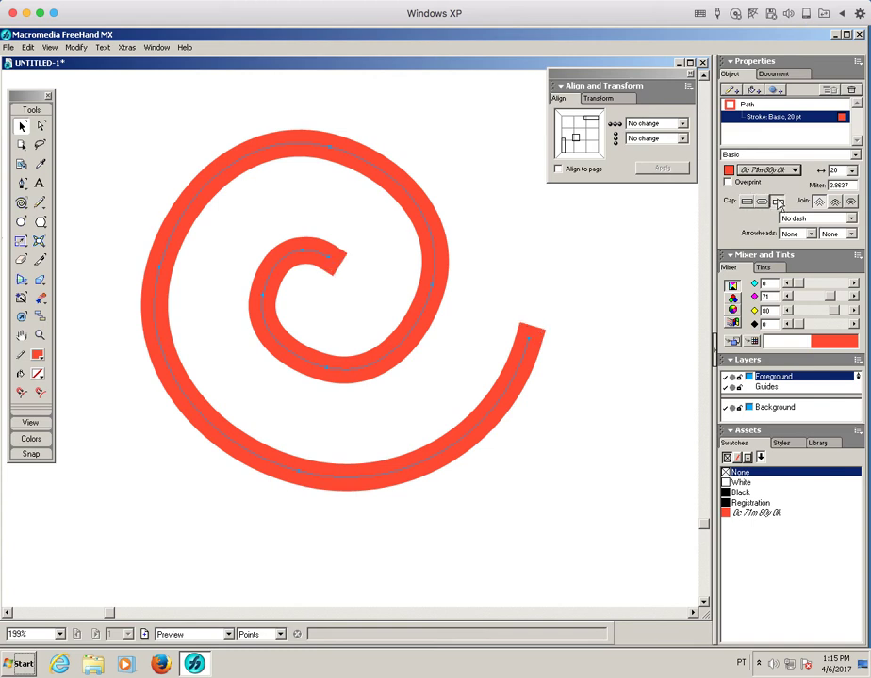
left_click(746, 202)
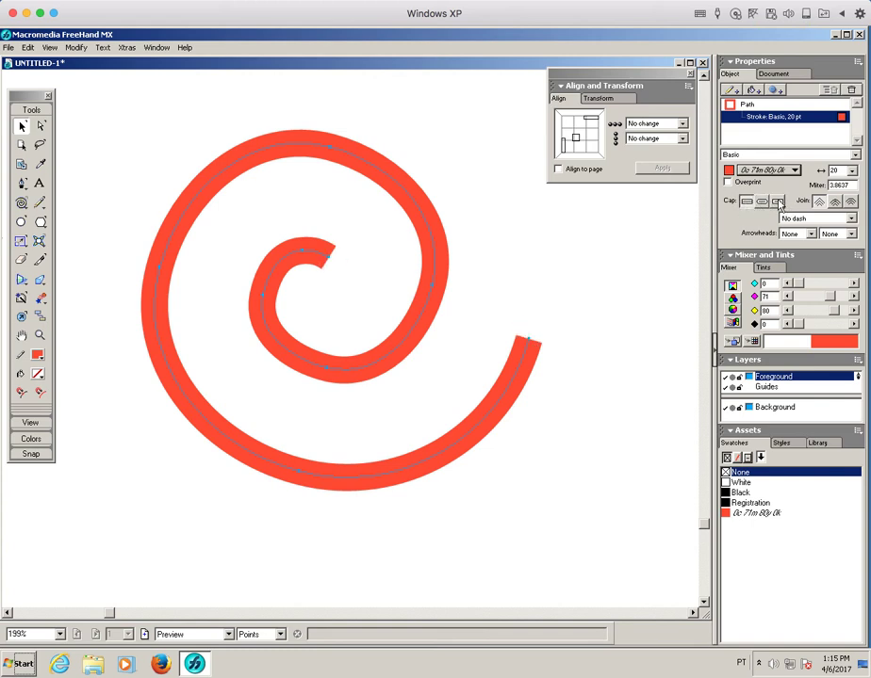
left_click(776, 201)
left_click(761, 202)
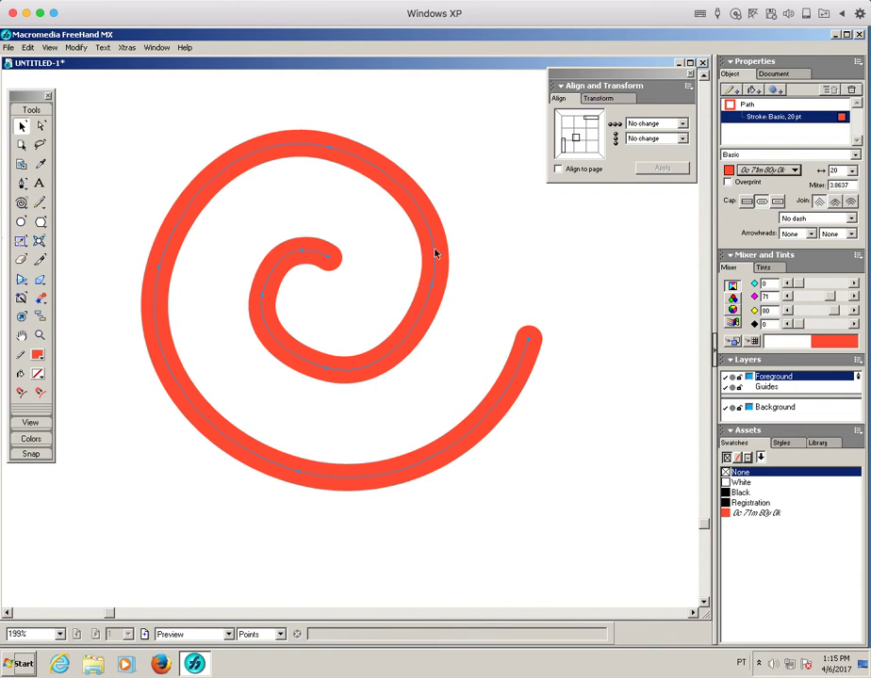
- Keep the spiral's stroke at No dash and set its width to 30 pt
left_click(850, 219)
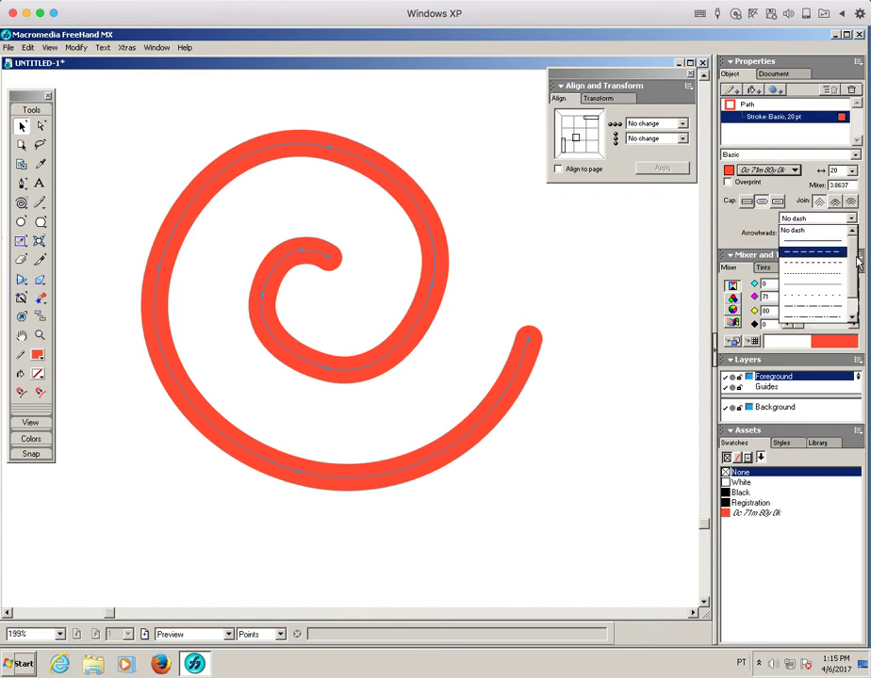
left_click(851, 232)
left_click(820, 231)
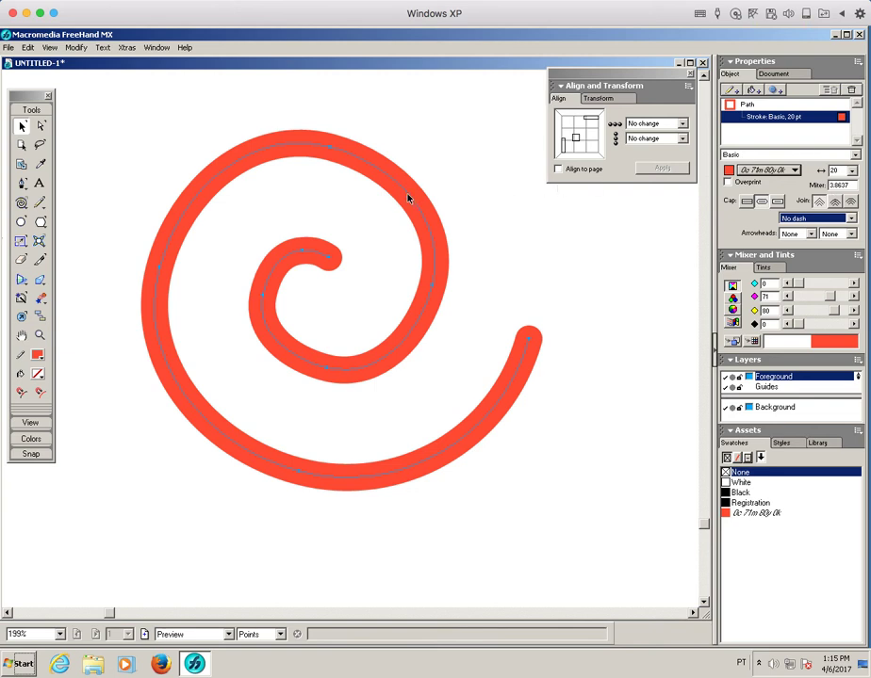
double_click(833, 171)
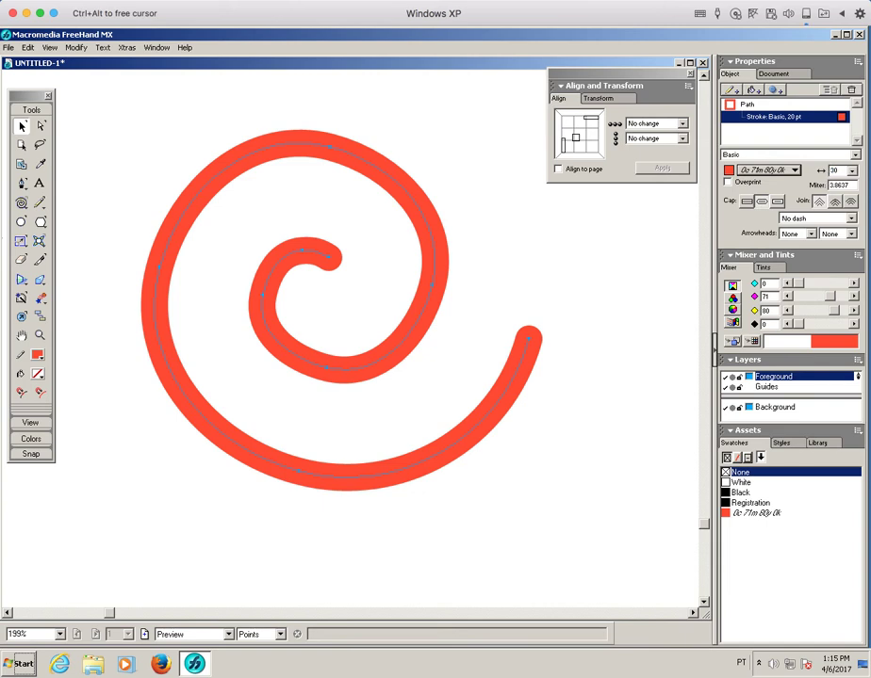
type("30")
key("Return")
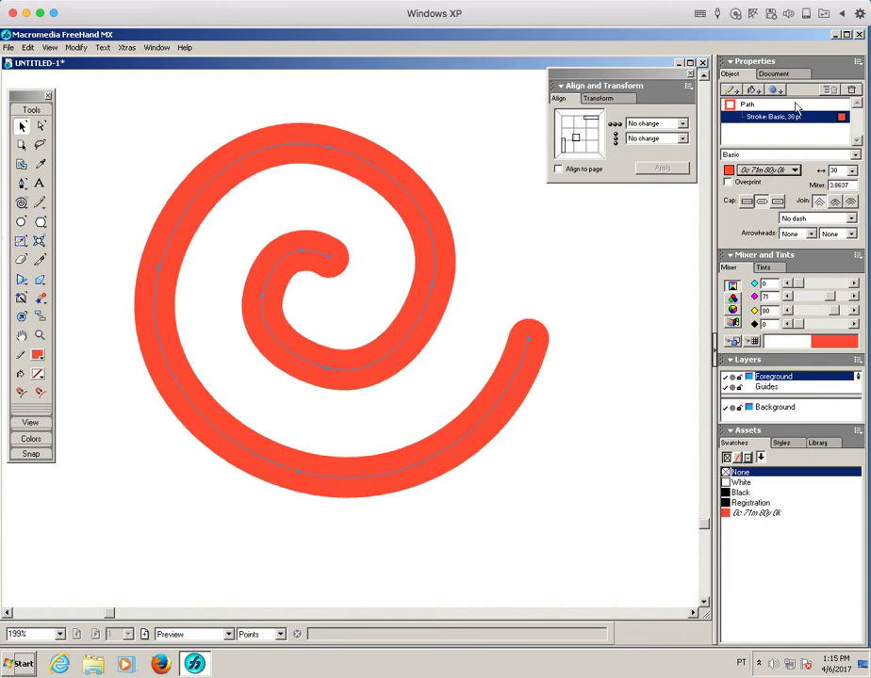
- Add a second stroke to the spiral, 12 pt wide and coloured with a new green swatch of 80c 0m 80y 23k
left_click(732, 90)
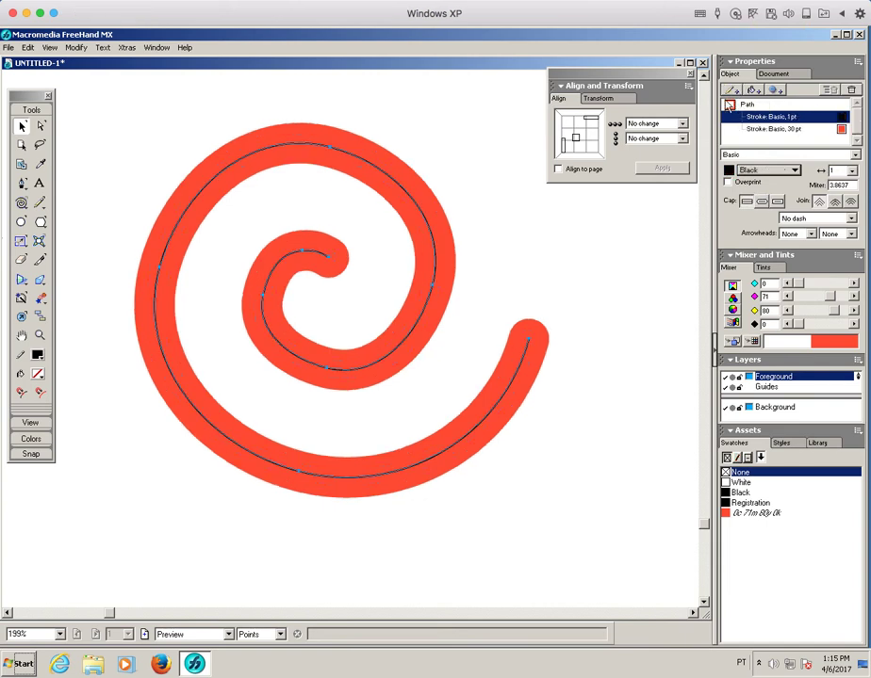
left_click(808, 284)
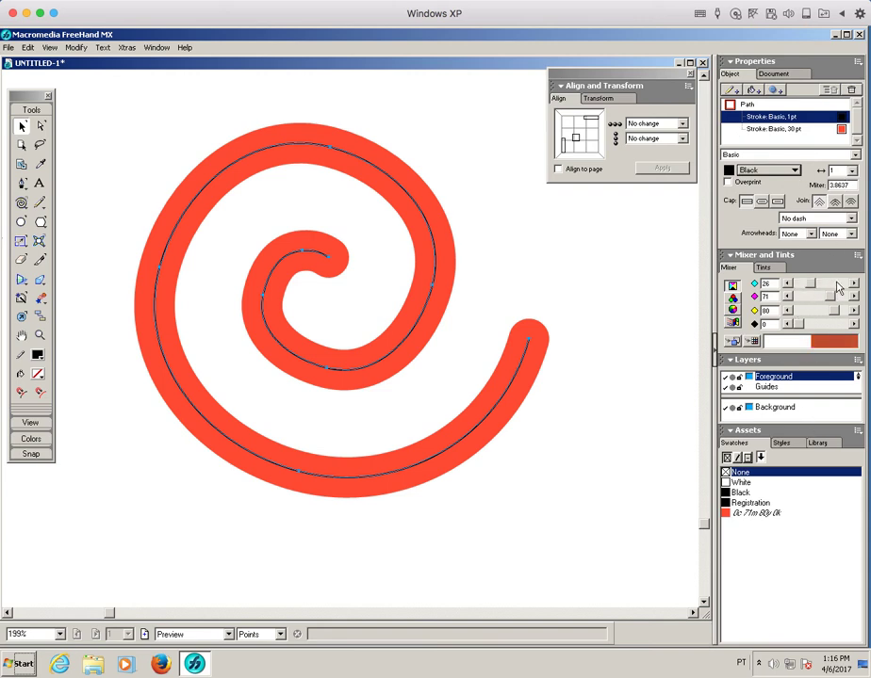
left_click(788, 296)
left_click(831, 285)
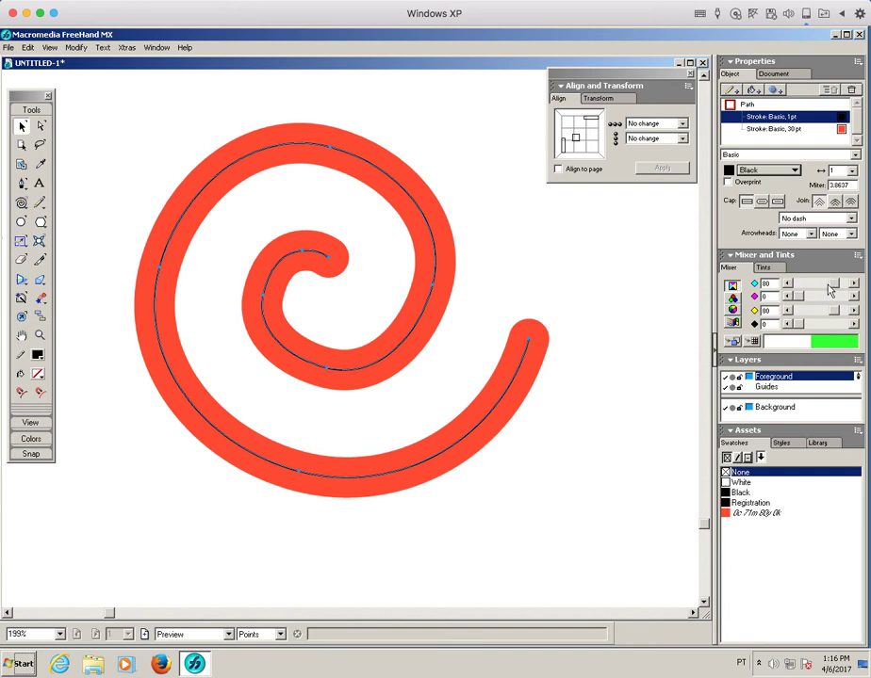
mouse_move(804, 325)
left_mouse_down()
mouse_move(816, 325)
mouse_move(744, 544)
mouse_move(733, 540)
mouse_move(733, 175)
left_mouse_up()
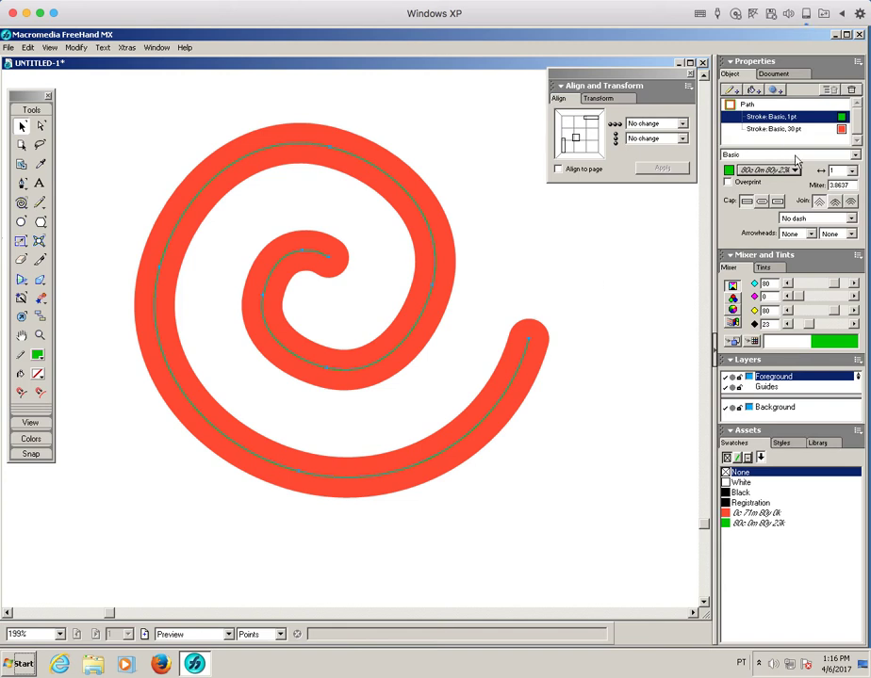
left_click(852, 170)
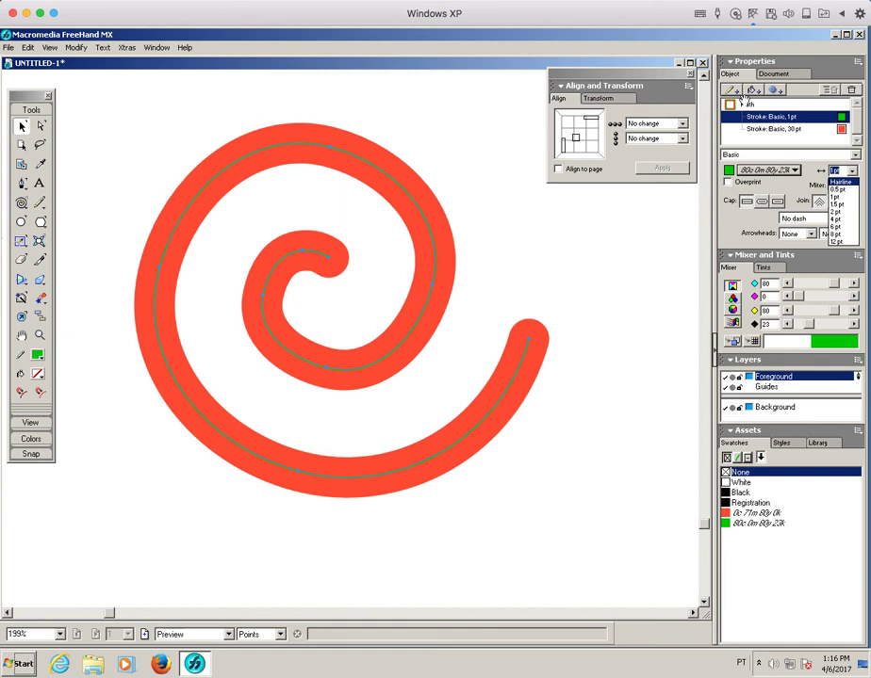
- Add a third stroke to the spiral, dashed and coloured with a new blue swatch of 80c 75m 0y 23k
left_click(731, 89)
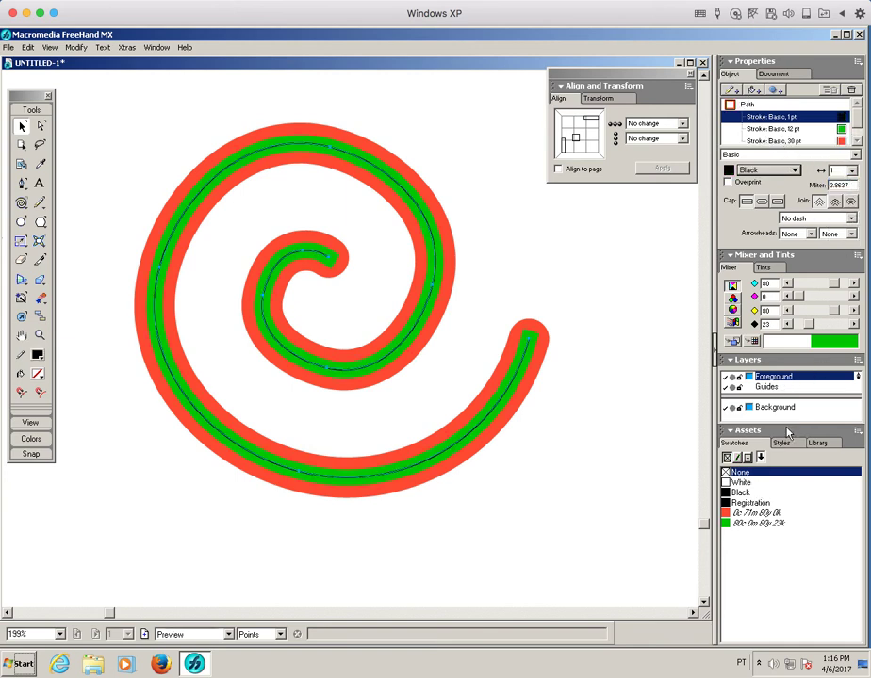
mouse_move(800, 297)
left_mouse_down()
mouse_move(833, 298)
mouse_move(834, 314)
mouse_move(795, 312)
left_mouse_up()
left_click_drag(763, 496, 761, 499)
mouse_move(726, 533)
left_mouse_down()
mouse_move(731, 156)
mouse_move(728, 171)
left_mouse_up()
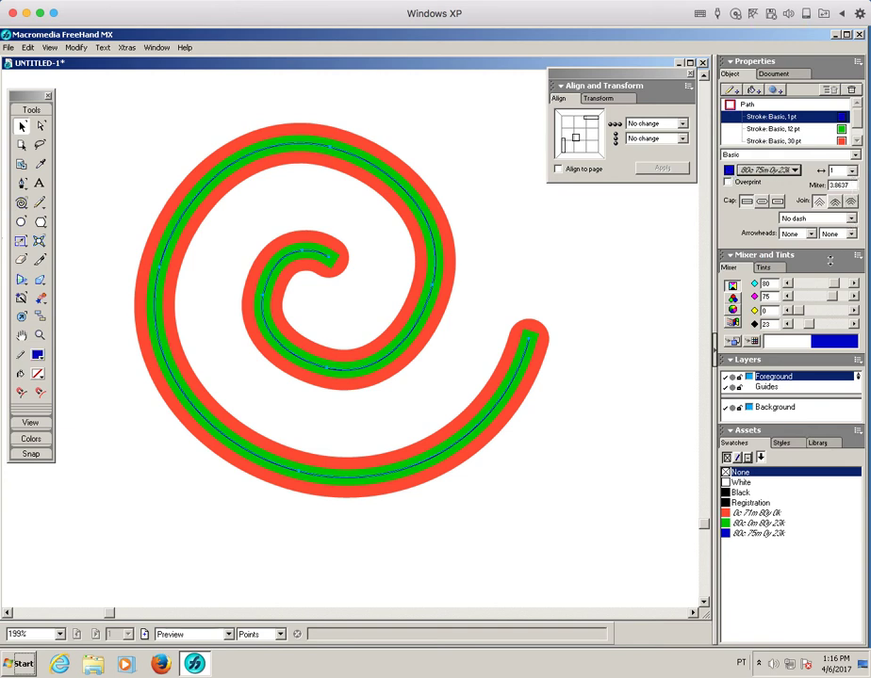
left_click_drag(816, 217, 794, 263)
left_click(455, 155)
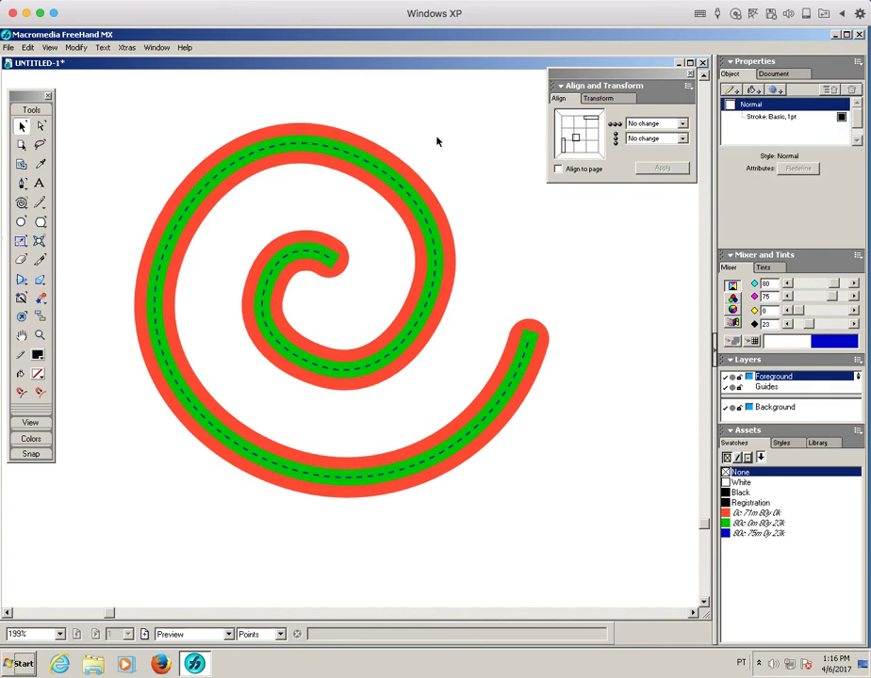
- Reshape the spiral's upper outer curve with its point handles, bulging it outward to the right, and dismiss the antivirus notification
left_click(386, 177)
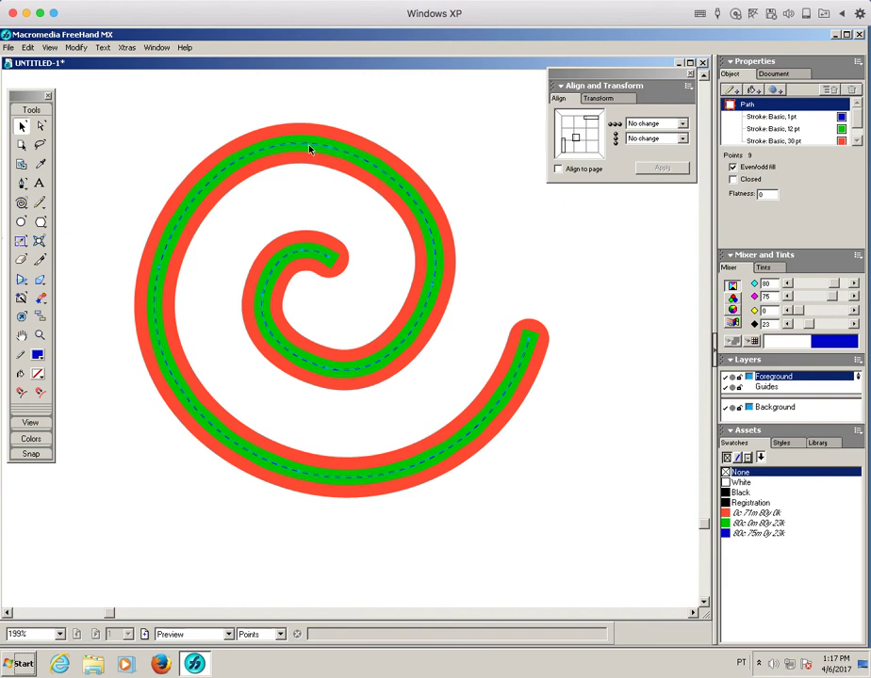
left_click_drag(319, 141, 407, 282)
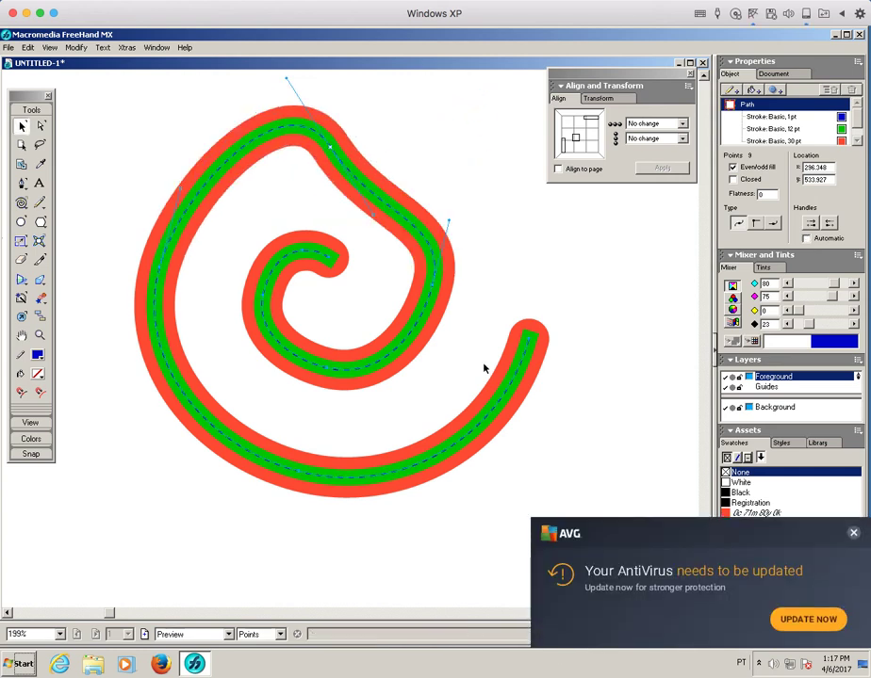
left_click(853, 533)
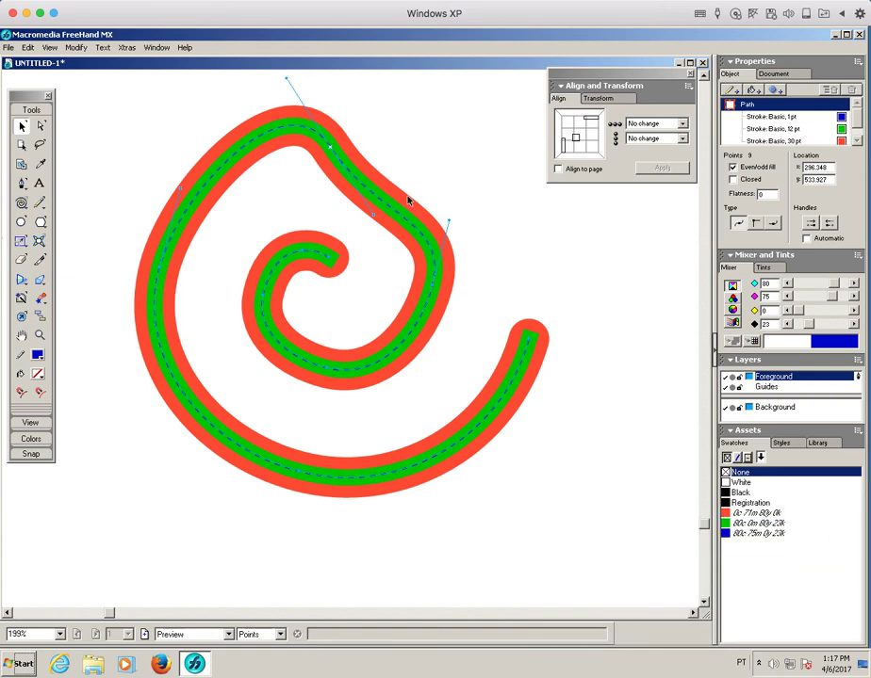
left_click_drag(450, 225, 551, 187)
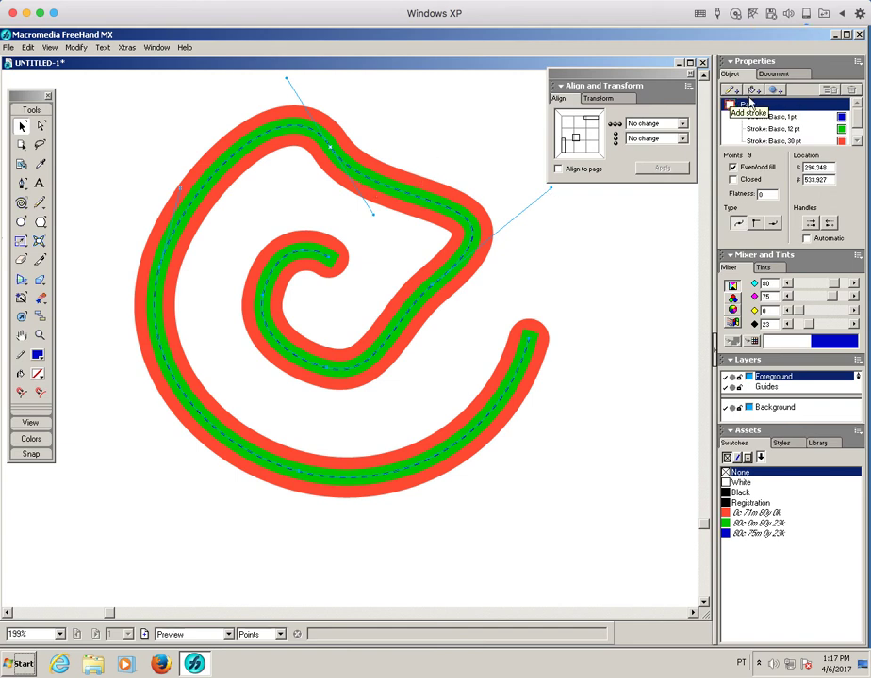
- Change the spiral's blue dashed stroke to a Box Spray brush stroke and set its width to 50%
left_click(773, 116)
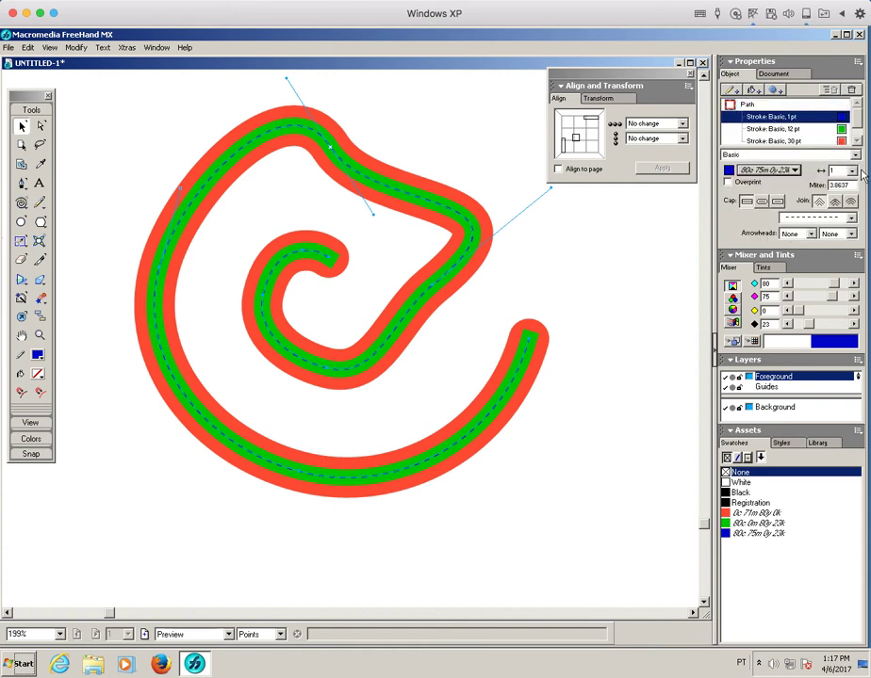
left_click(855, 157)
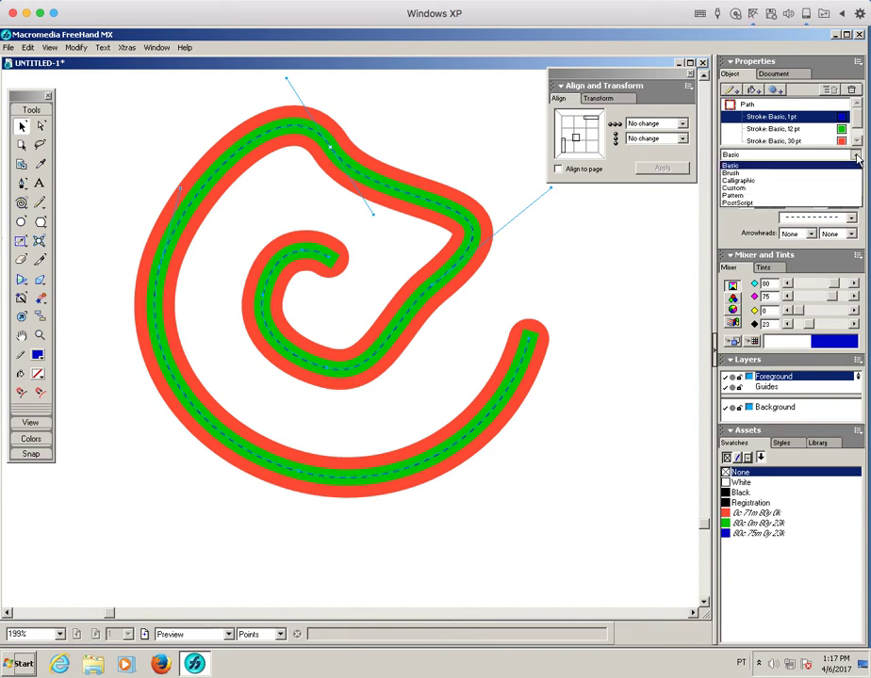
left_click(800, 174)
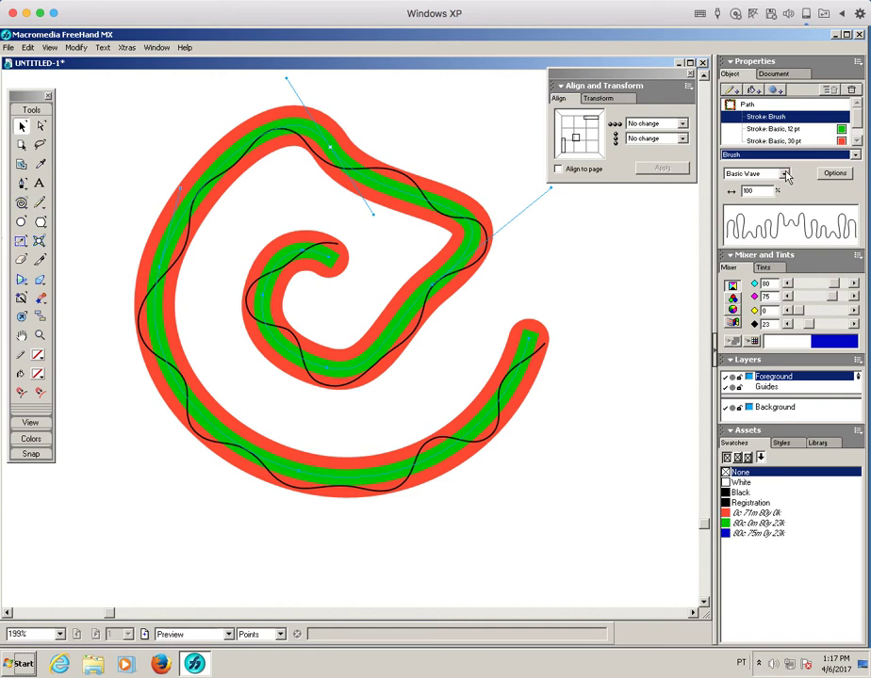
left_click(783, 176)
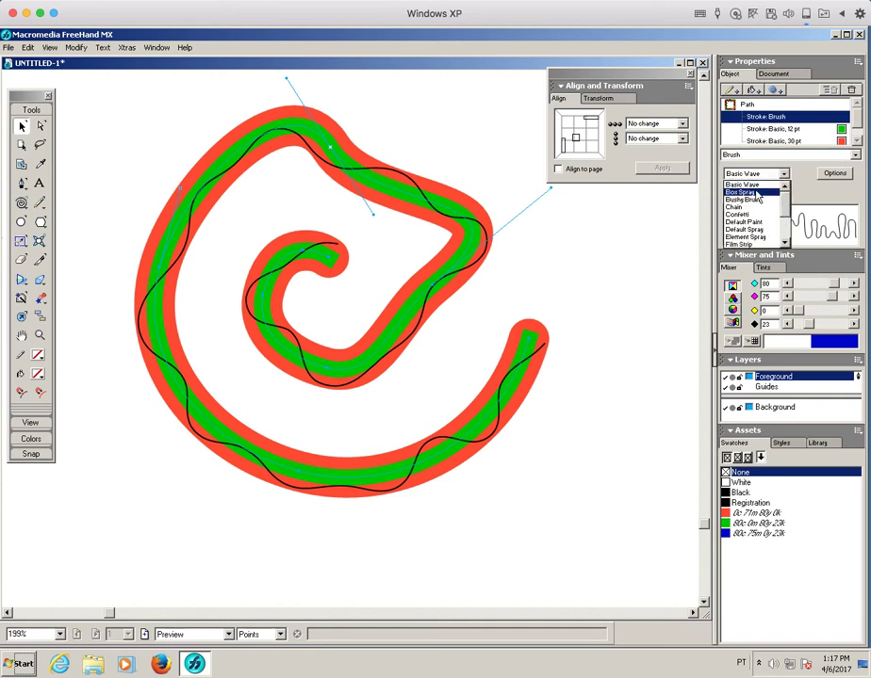
left_click(753, 192)
left_click(783, 175)
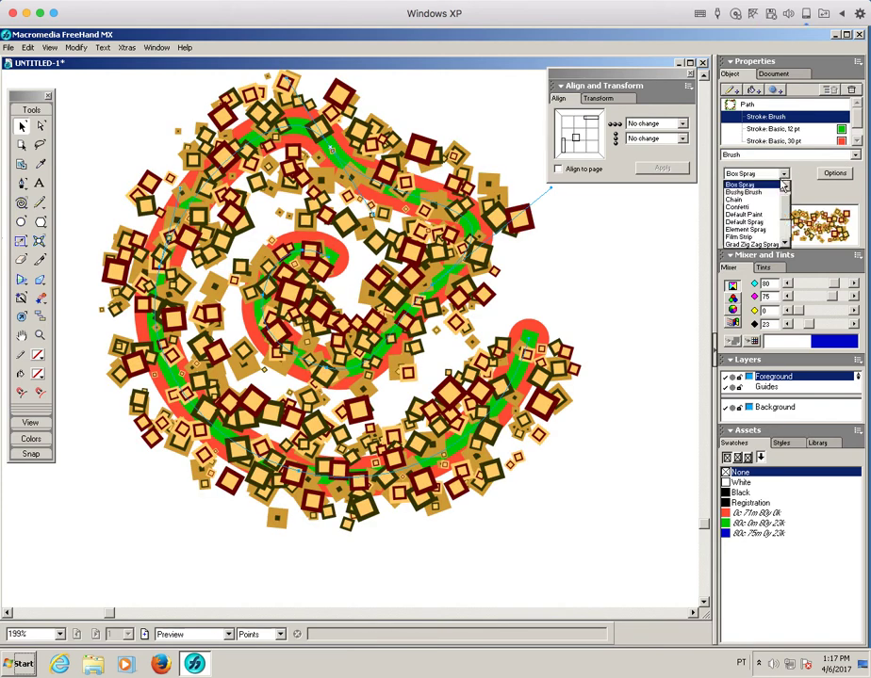
left_click(781, 174)
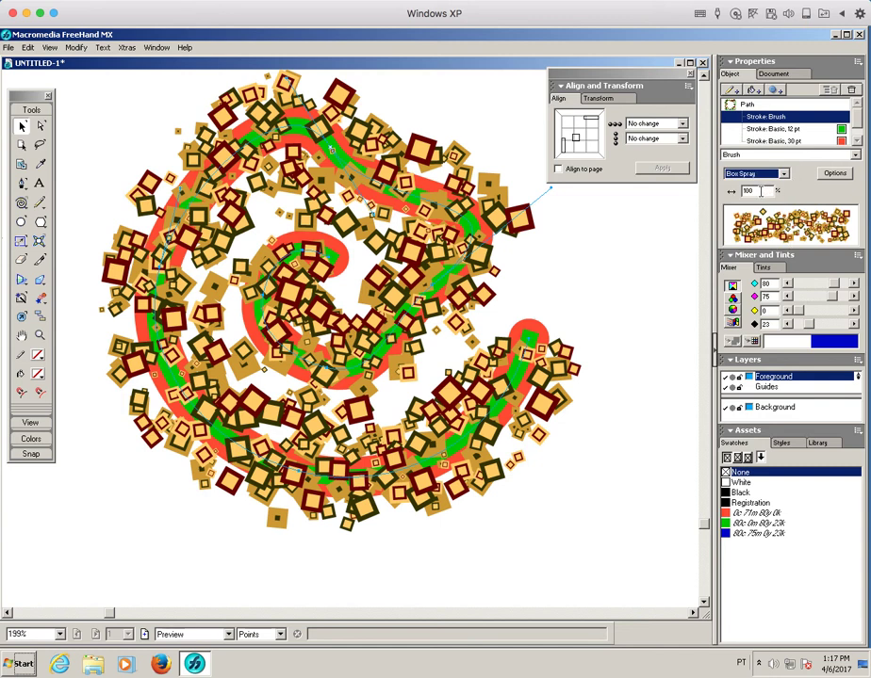
double_click(760, 191)
type("5")
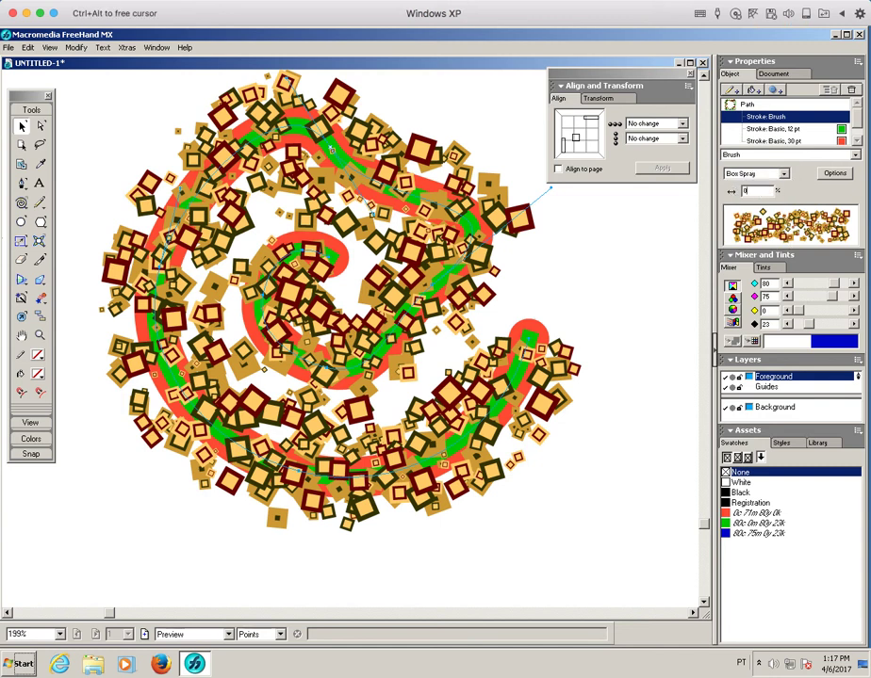
type("0")
key("Return")
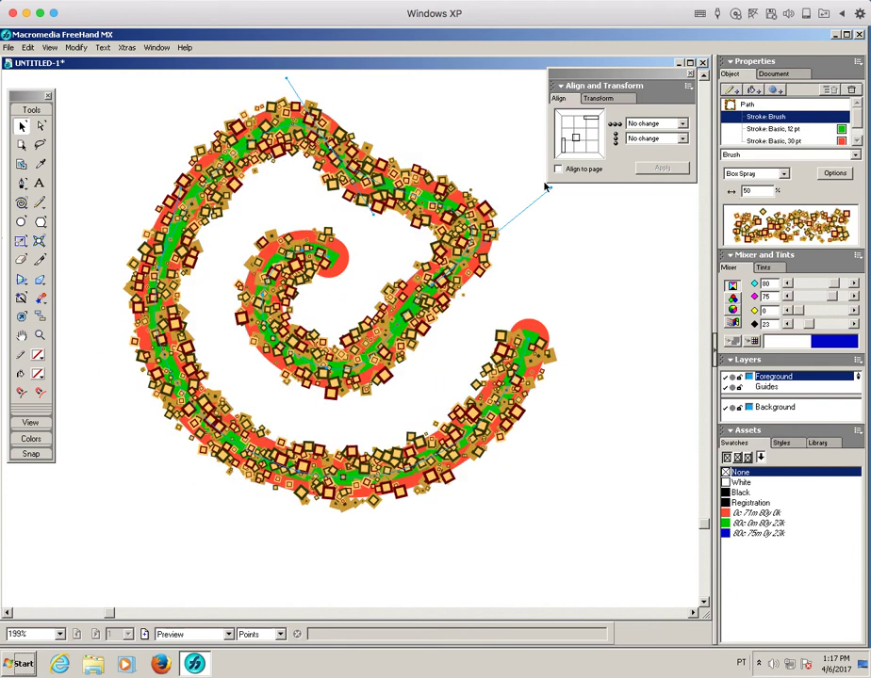
- Switch the spiral's brush stroke to Chain, compare it with Confetti, and return to Chain
left_click(783, 174)
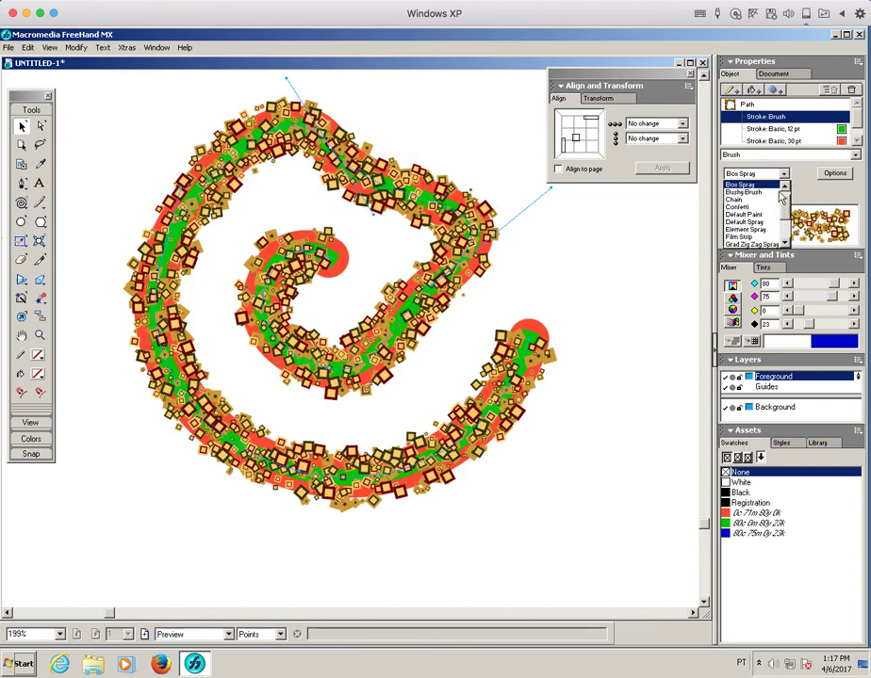
left_click(744, 199)
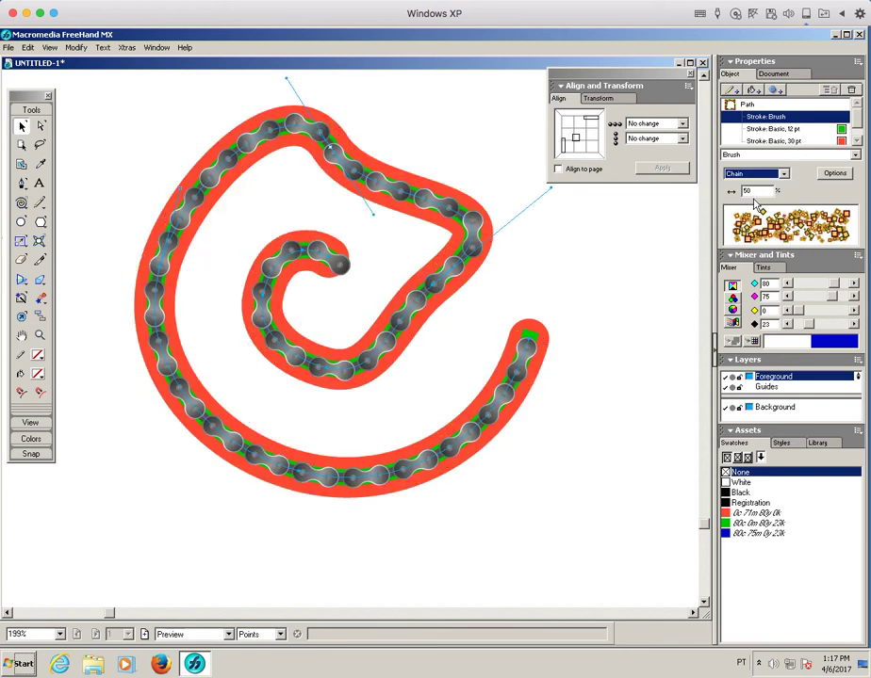
left_click(782, 174)
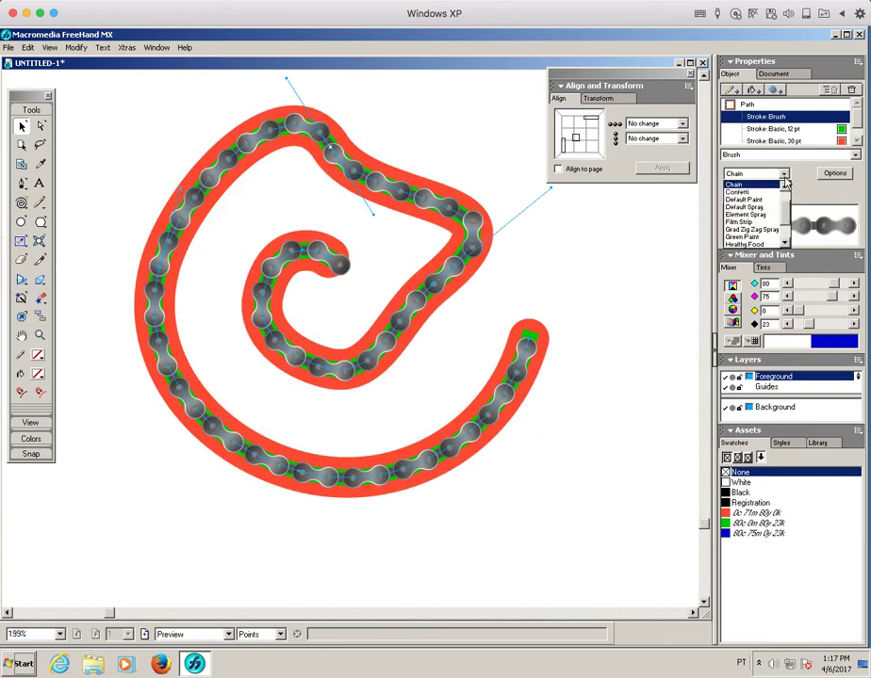
left_click(763, 192)
left_click(781, 176)
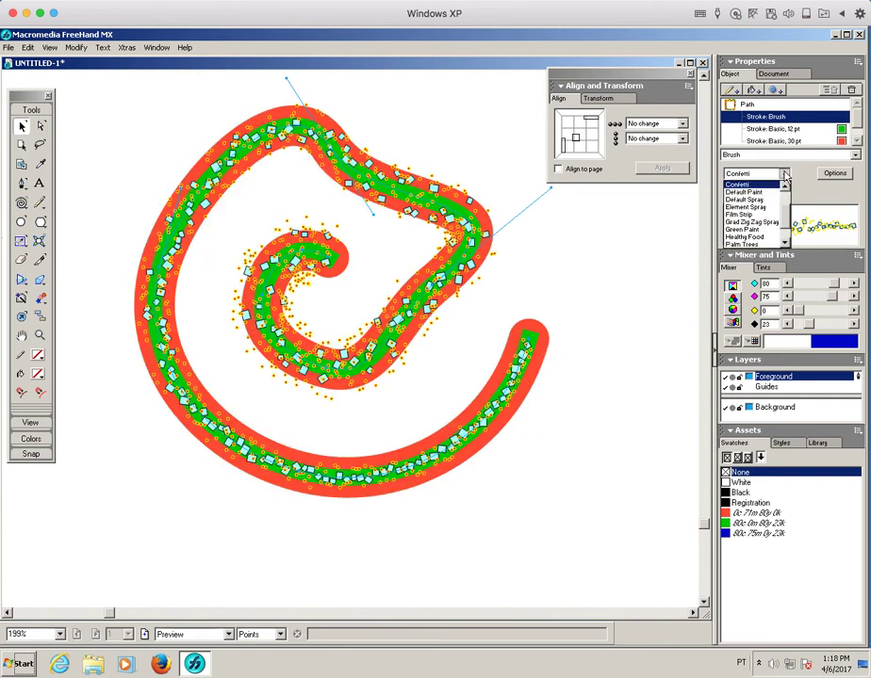
left_click(785, 186)
left_click(745, 185)
left_click(837, 175)
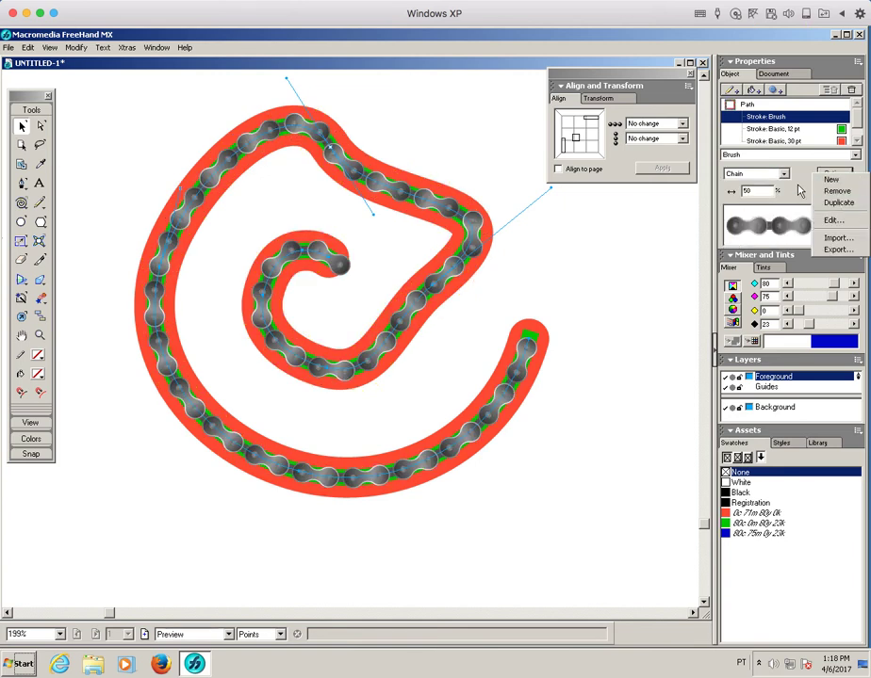
key("Escape")
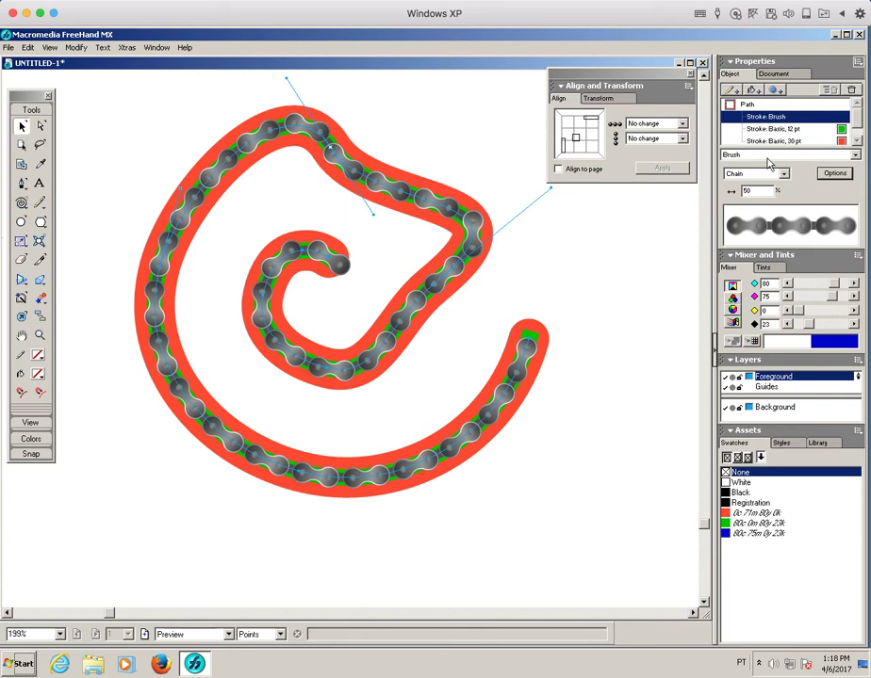
- Change the spiral's brush stroke to Calligraphic with an angle of 9 degrees
left_click(786, 156)
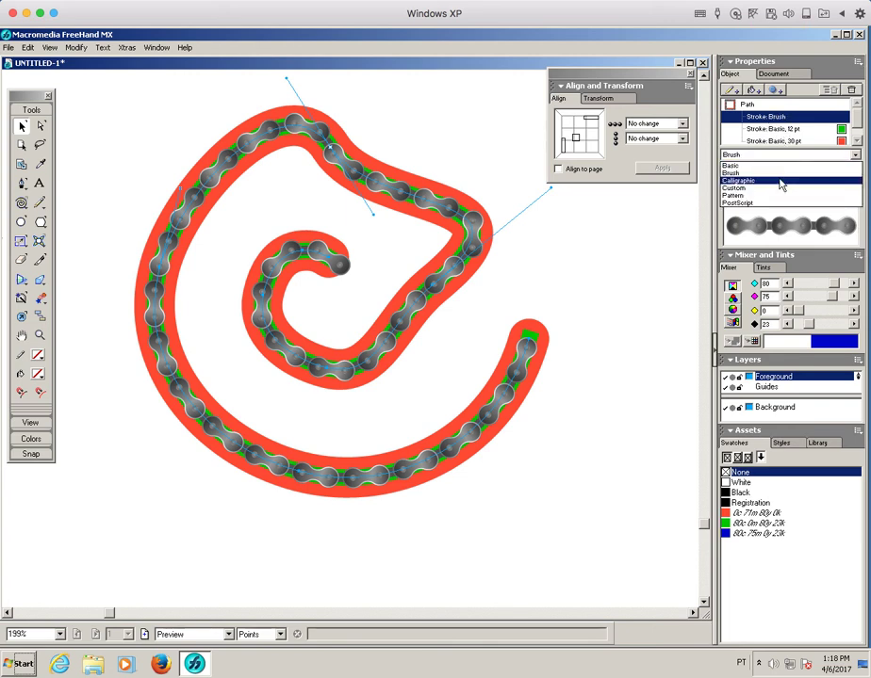
left_click(781, 180)
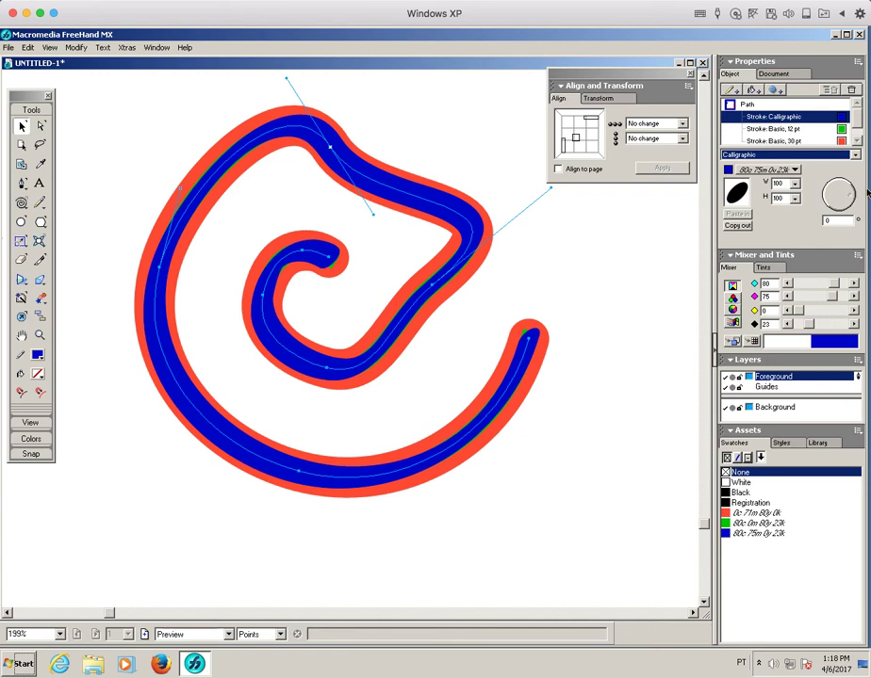
mouse_move(851, 201)
left_mouse_down()
mouse_move(854, 188)
mouse_move(852, 213)
mouse_move(853, 193)
left_mouse_up()
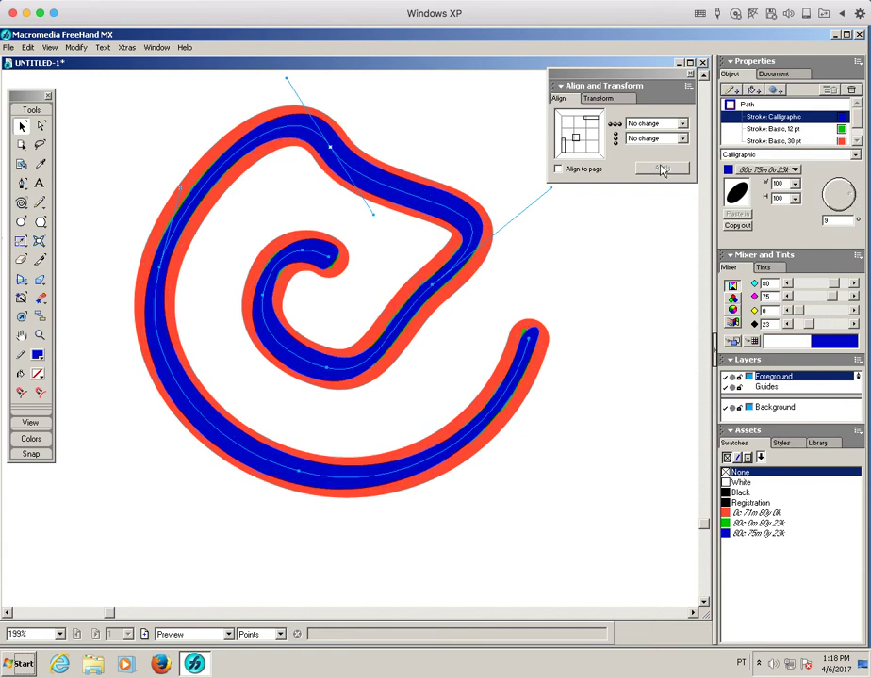
- Try the Custom type with its Arrow design and the PostScript type on the spiral's uppermost stroke
left_click(766, 155)
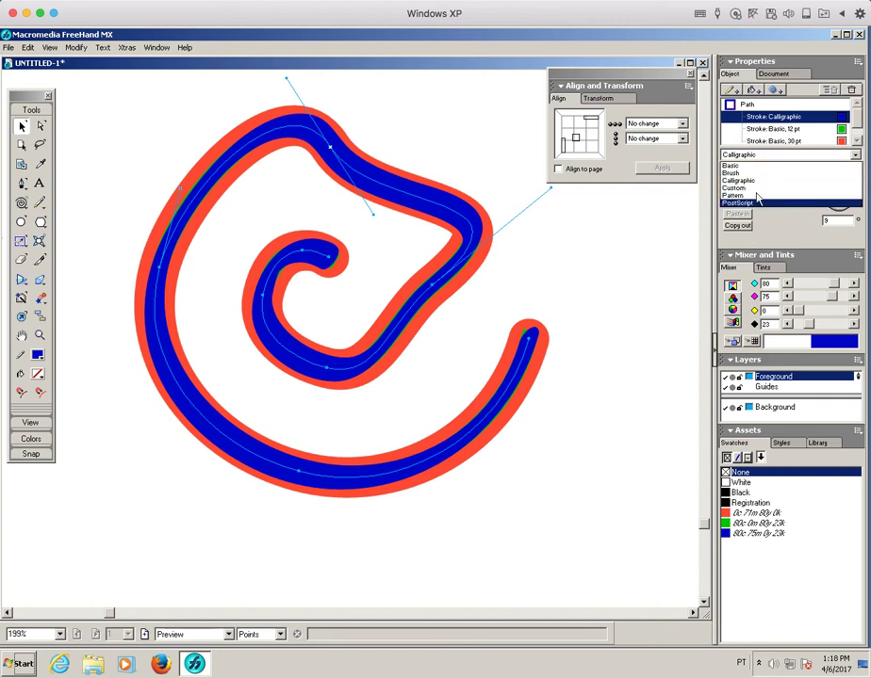
left_click(757, 189)
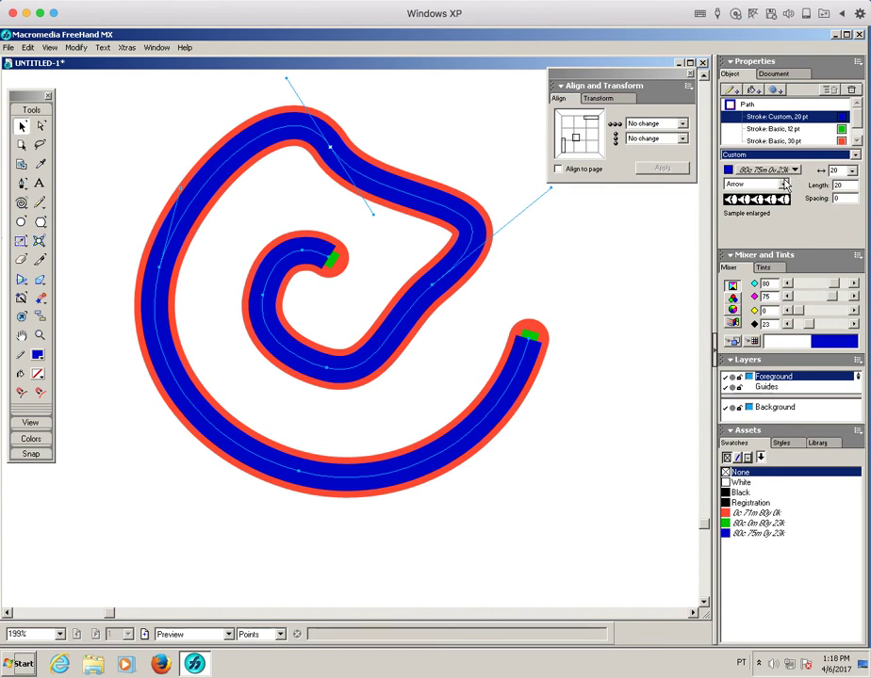
left_click(783, 186)
left_click(798, 179)
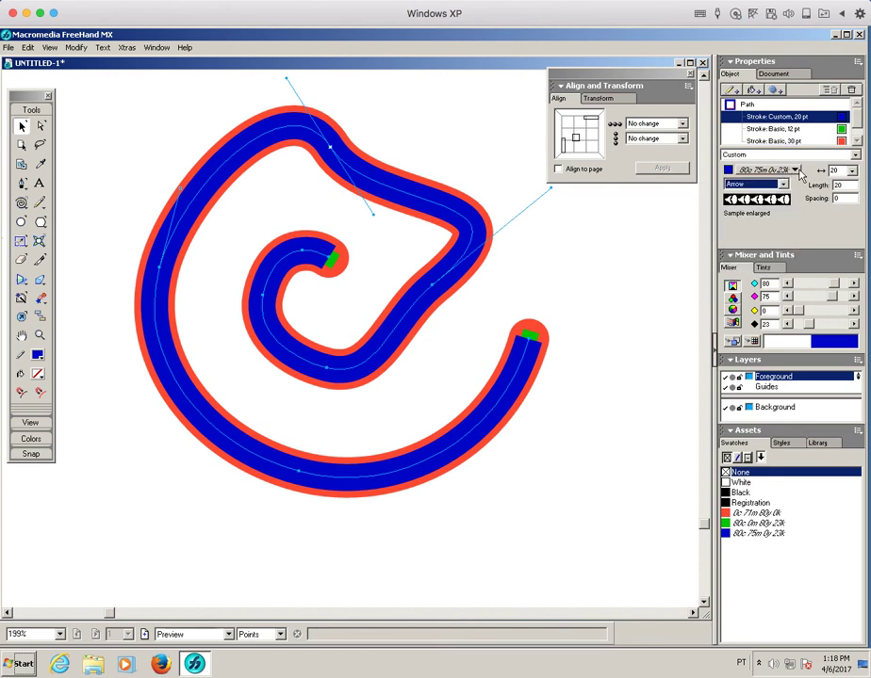
left_click(794, 157)
left_click(784, 204)
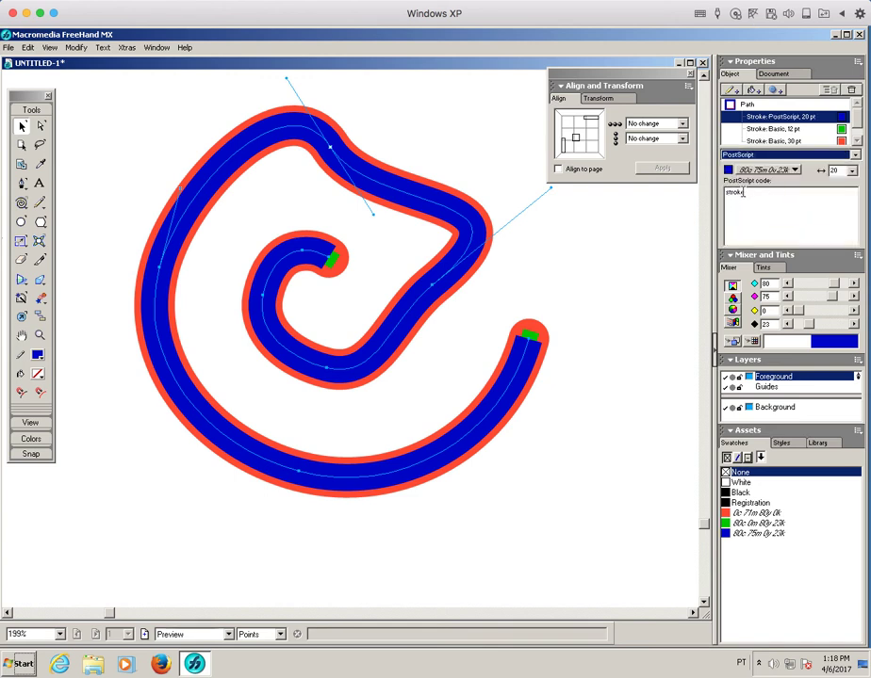
- Try a Pattern stroke with edited pattern pixels on the spiral's uppermost stroke, and return the stroke to the Basic type
left_click(855, 156)
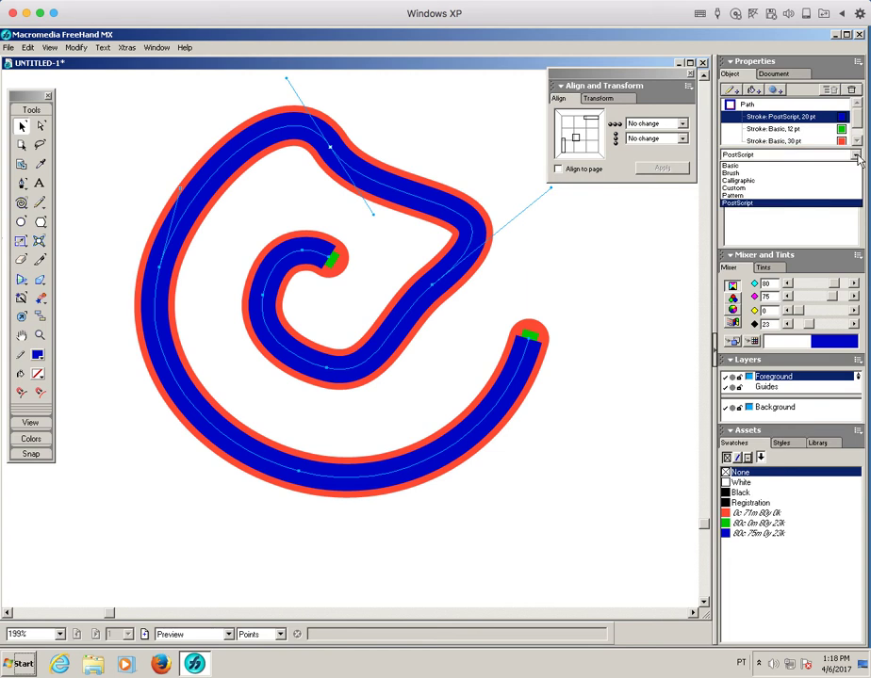
left_click(780, 196)
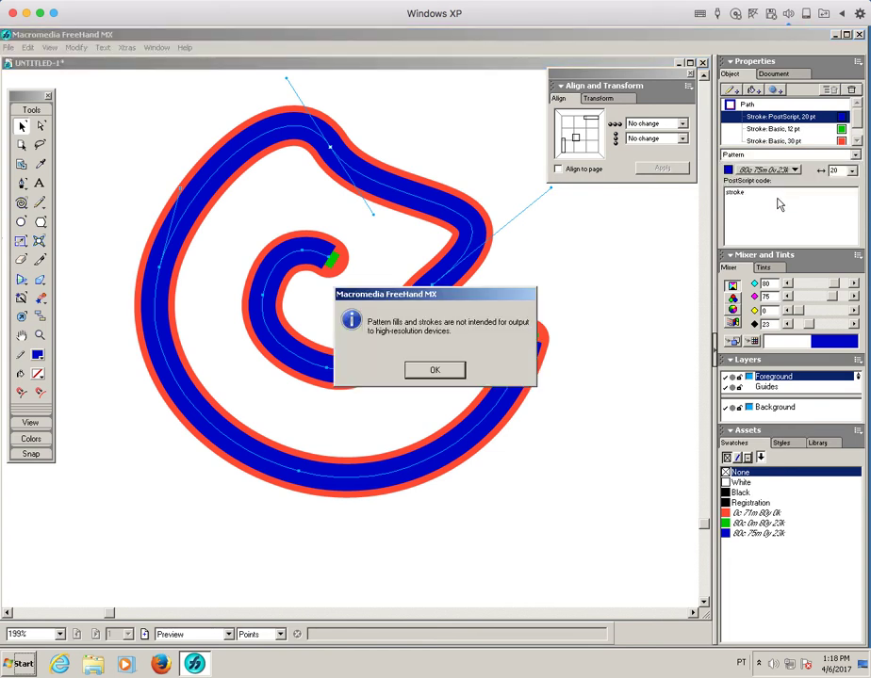
left_click(435, 372)
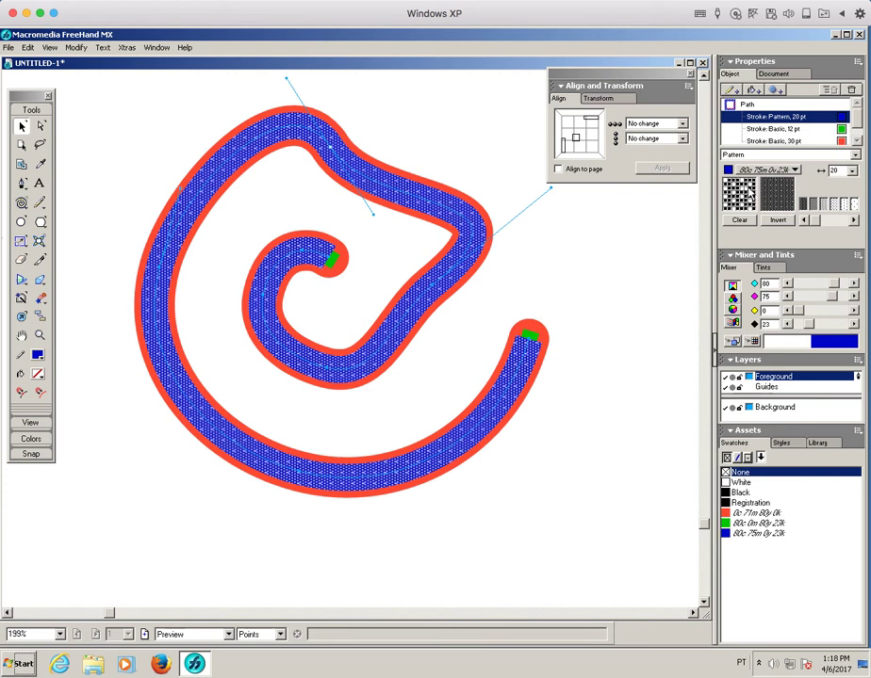
left_click(754, 170)
left_click(753, 171)
left_click(769, 155)
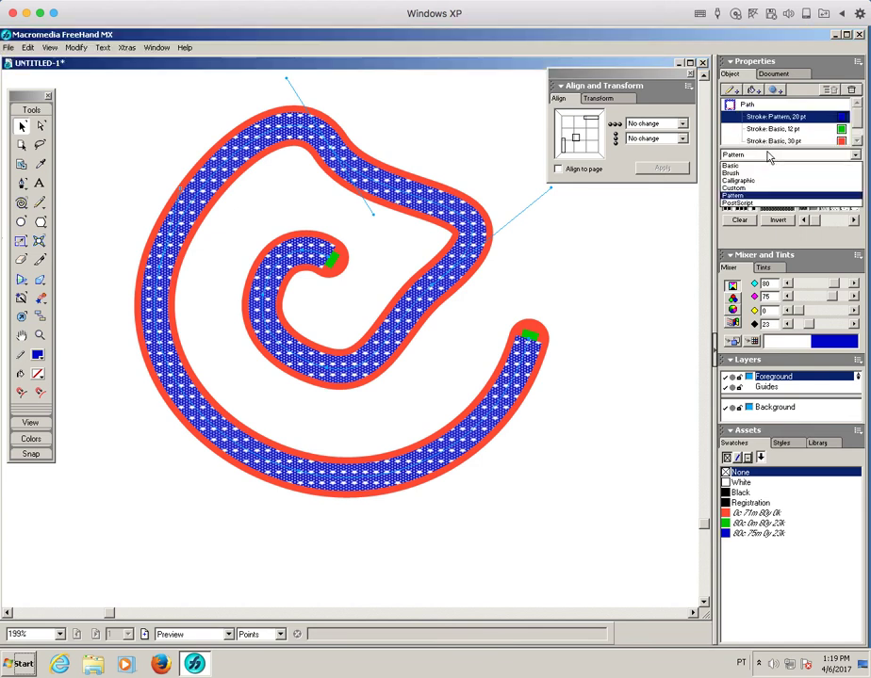
left_click(824, 166)
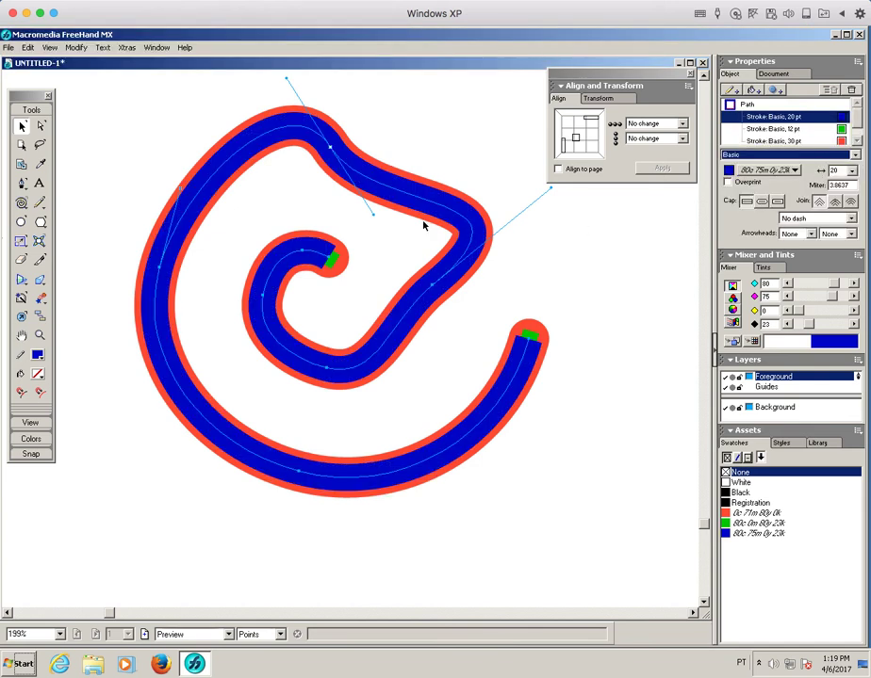
- Delete the whole spiral from the document
left_click_drag(113, 85, 673, 578)
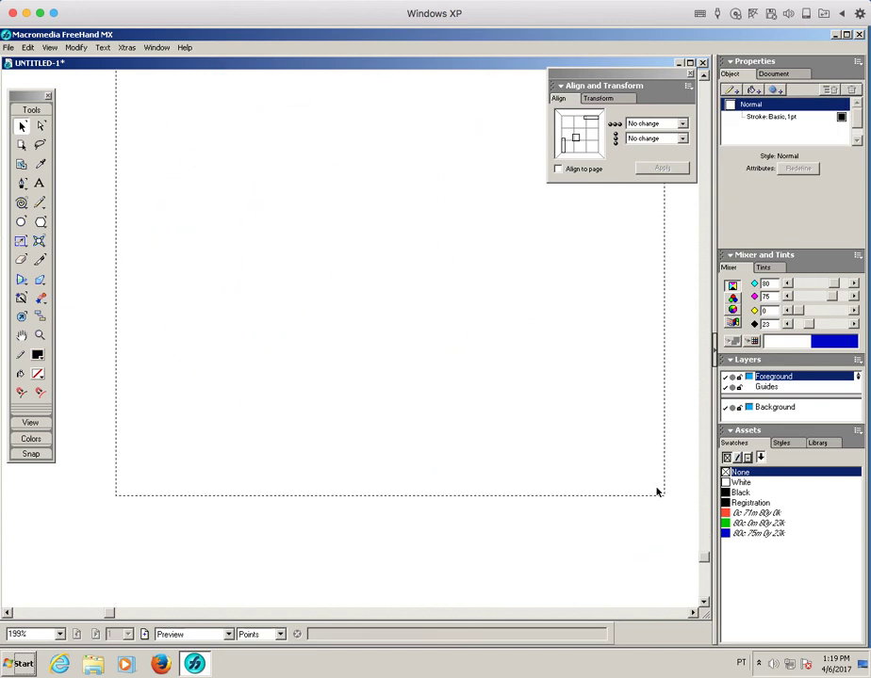
left_click(596, 255)
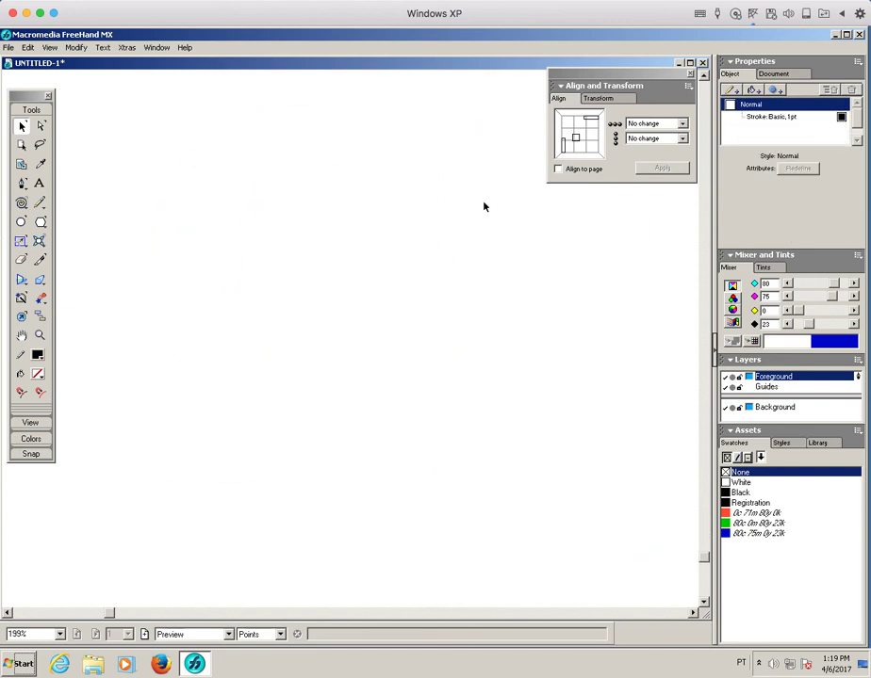
- Draw a tall ellipse about 224 wide and 452 high in the upper middle of the page
left_click(9, 48)
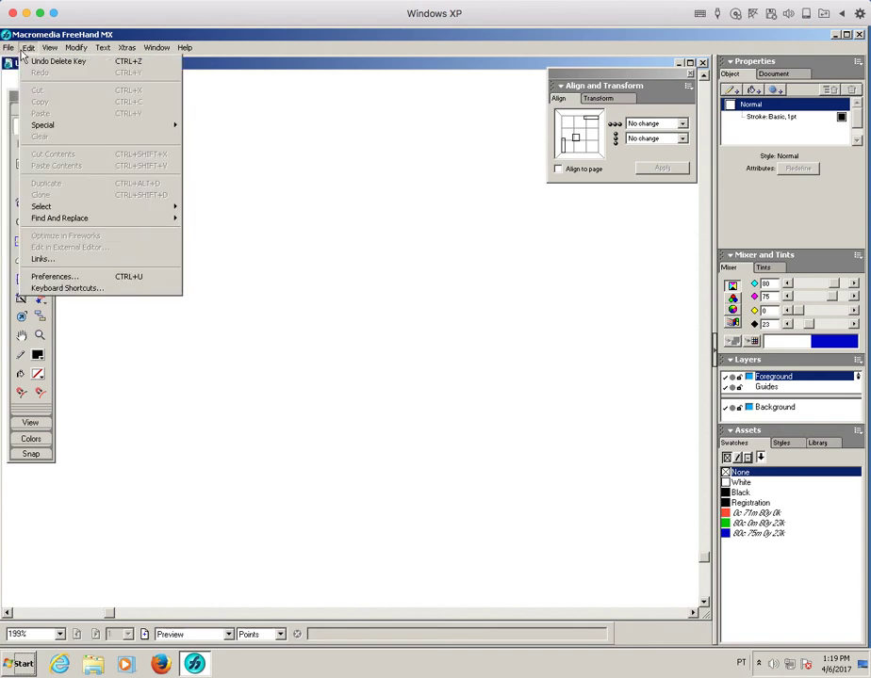
mouse_move(50, 48)
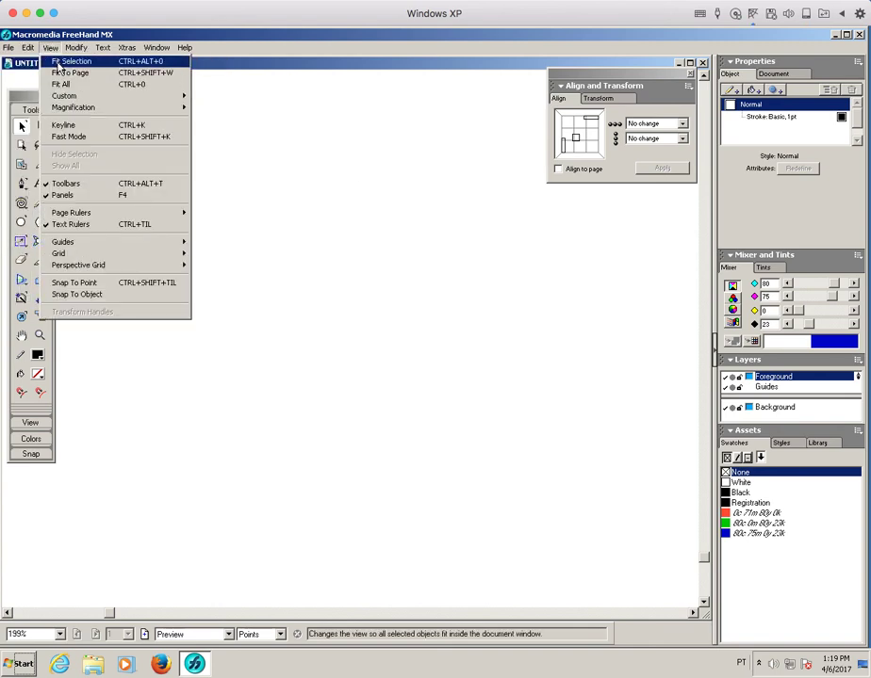
left_click(62, 85)
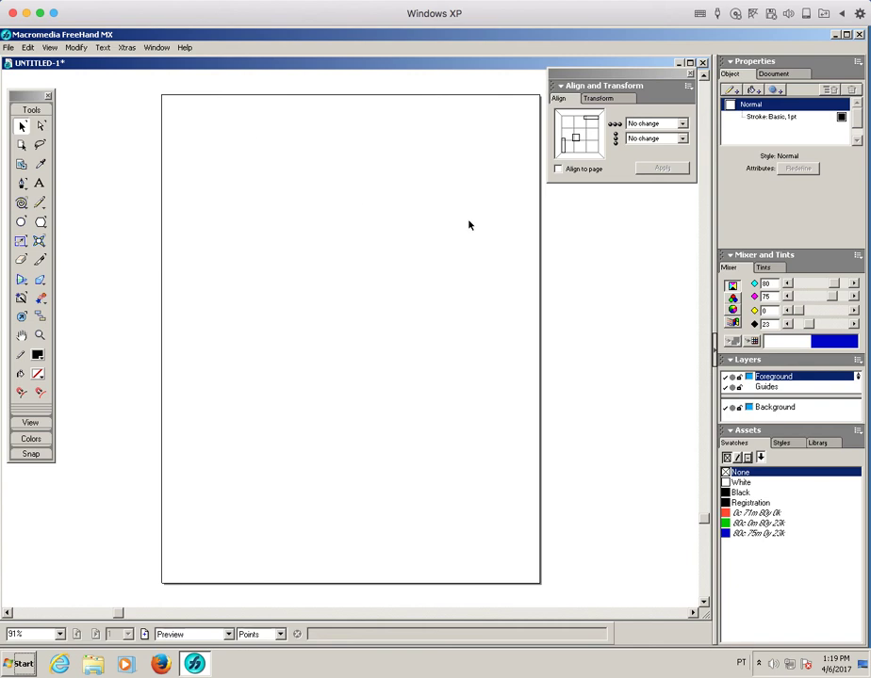
left_click(22, 224)
left_click_drag(236, 141, 376, 420)
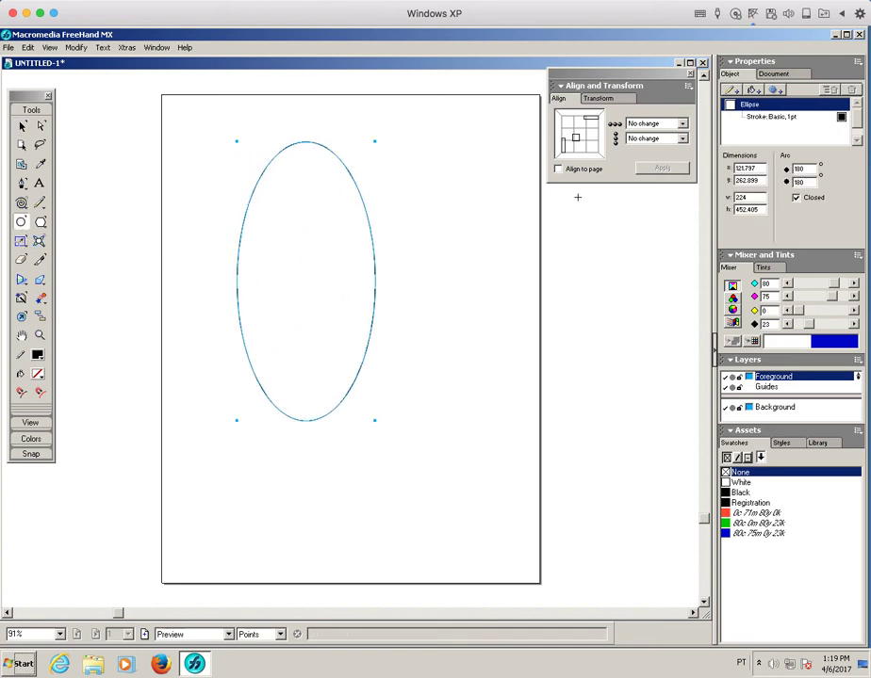
- Add a basic fill to the ellipse, coloured with a new yellow swatch of 0c 17m 86y 0k
left_click(754, 90)
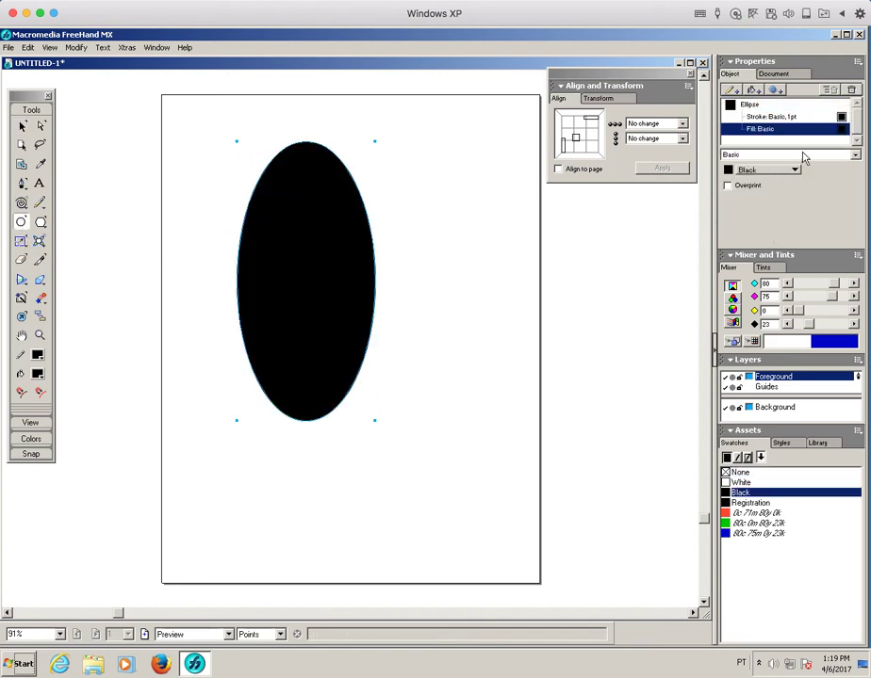
mouse_move(803, 315)
left_mouse_down()
mouse_move(817, 312)
mouse_move(798, 284)
mouse_move(840, 316)
mouse_move(796, 326)
left_mouse_up()
left_click_drag(843, 347, 842, 129)
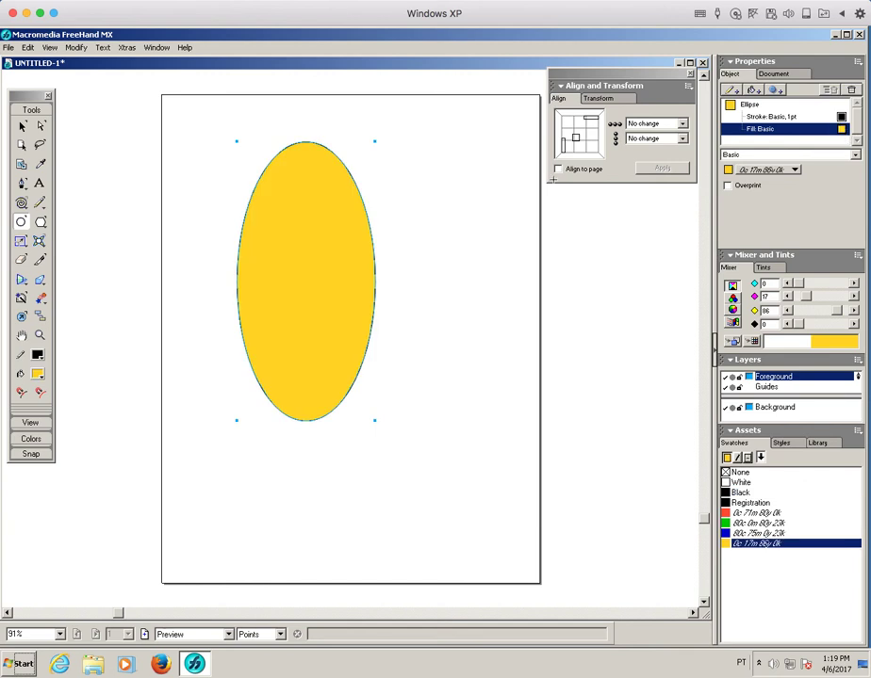
left_click(39, 221)
left_click_drag(304, 228, 411, 270)
key("ctrl+z")
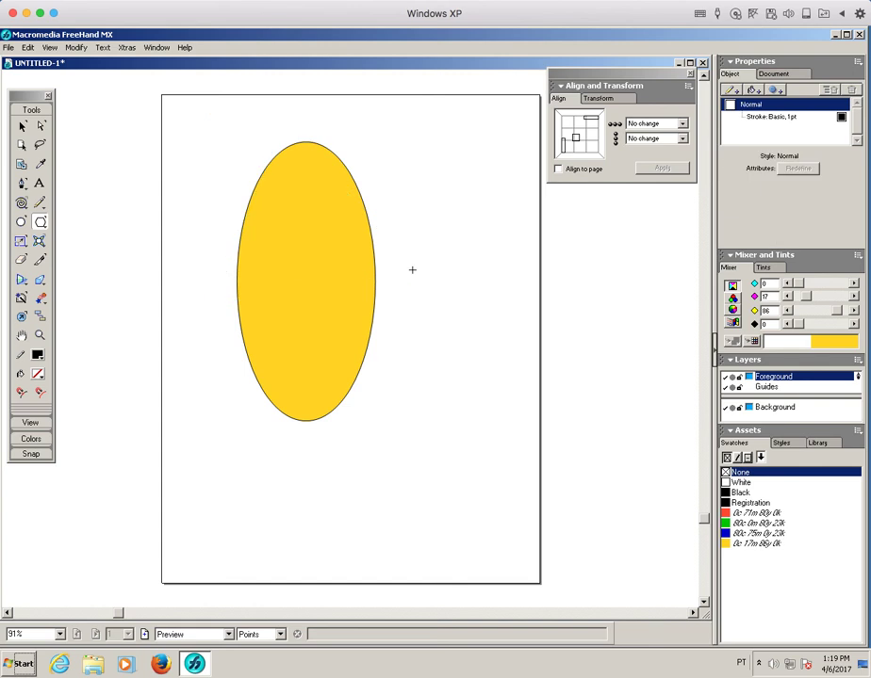
- Draw a six-sided polygon about 288 wide and 299 high, overlapping the ellipse's right half
double_click(39, 221)
left_click(499, 282)
left_click(499, 282)
left_click(499, 282)
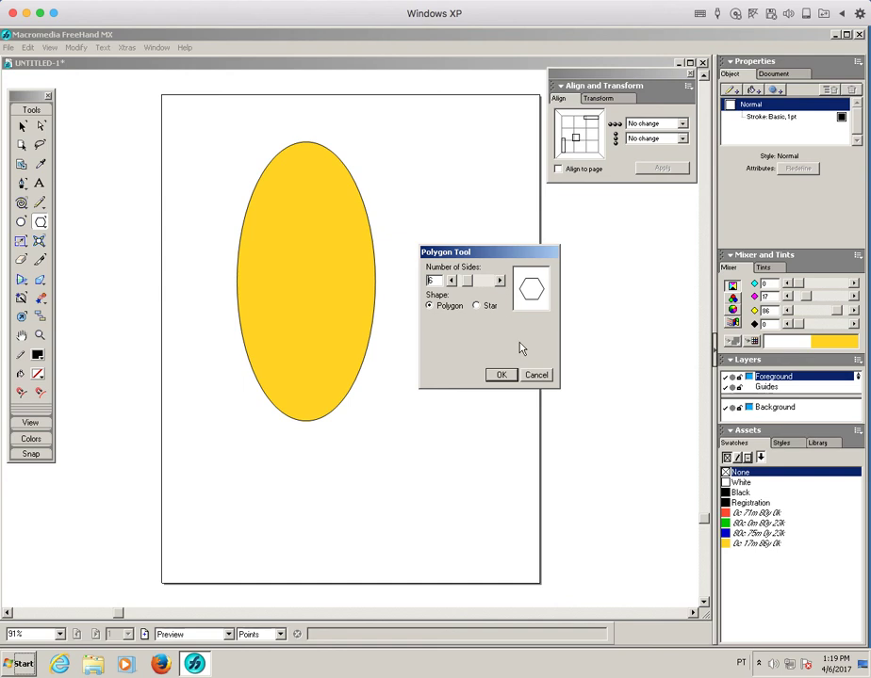
left_click(501, 374)
left_click_drag(393, 306, 475, 334)
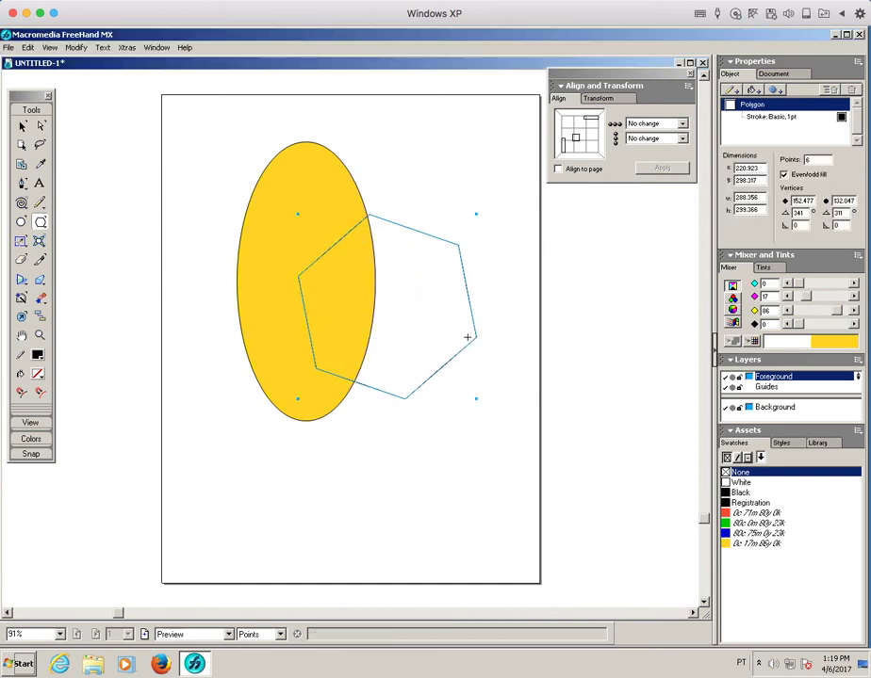
- Add a basic fill to the hexagon, coloured with the blue 80c 75m 0y 23k swatch
left_click(23, 126)
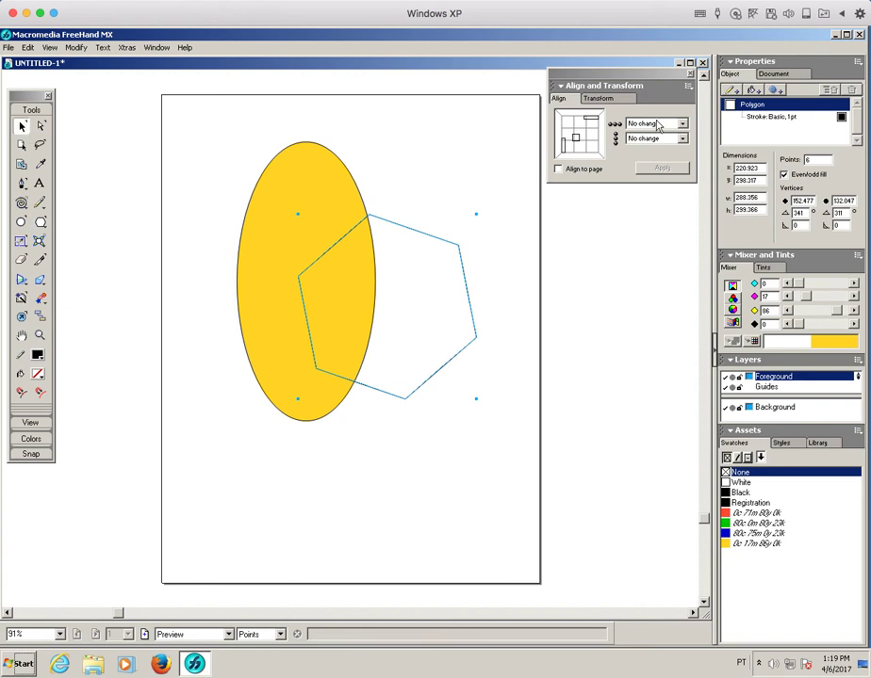
left_click(754, 90)
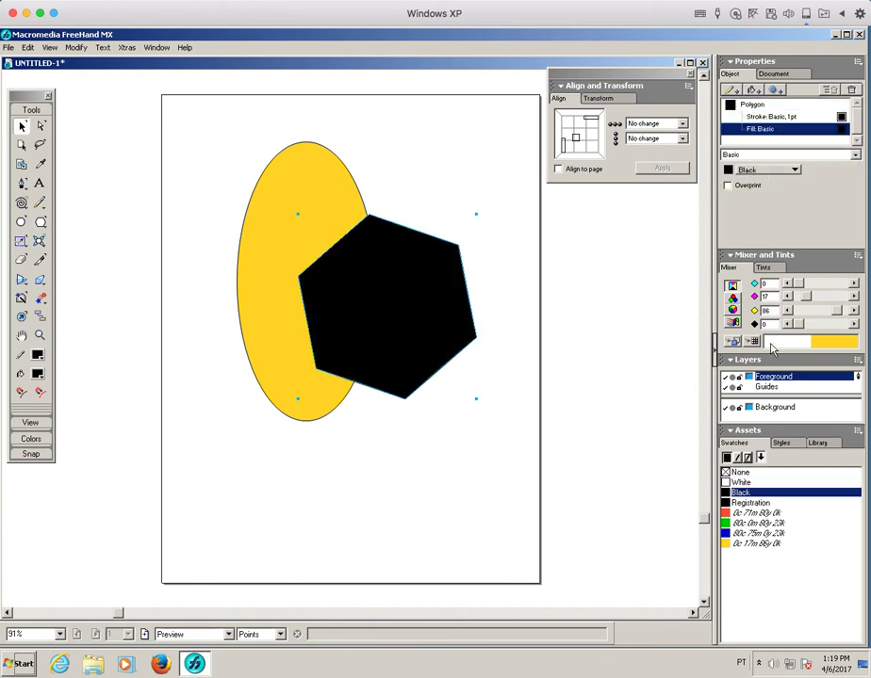
left_click_drag(756, 251, 842, 130)
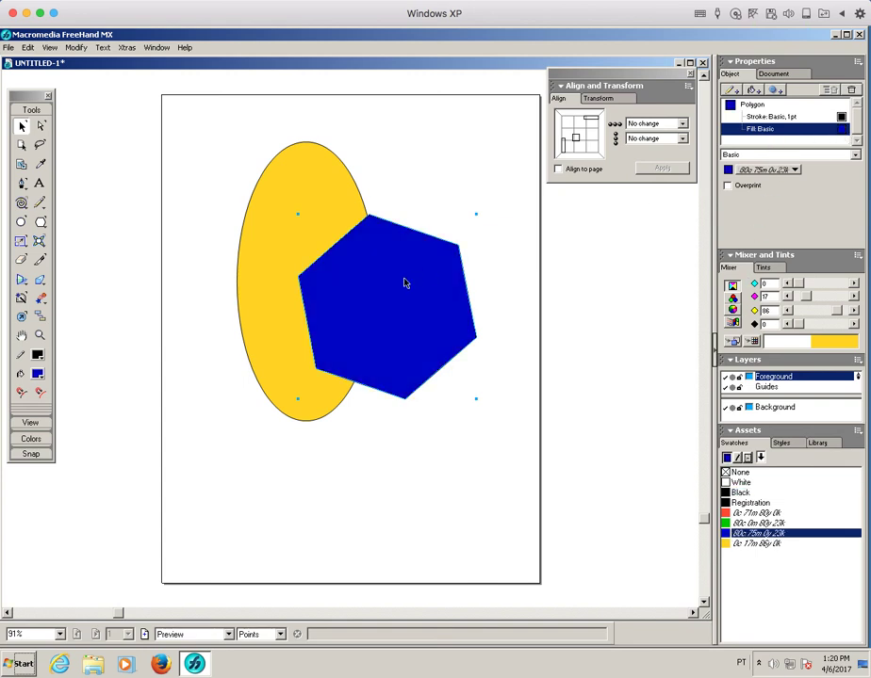
- Try a Custom fill with the Black & white noise texture on the hexagon
left_click(855, 157)
left_click(771, 174)
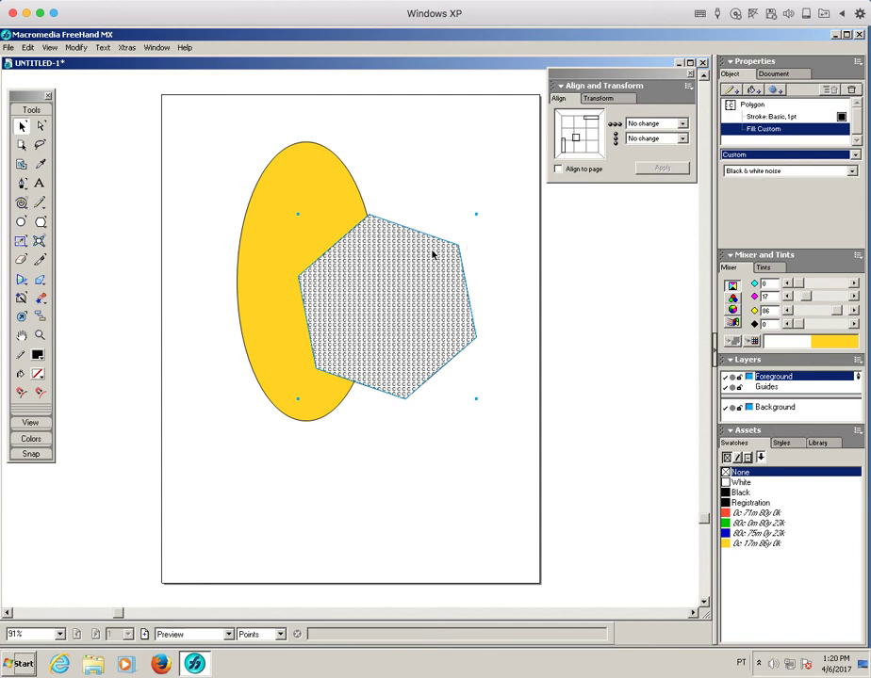
left_click(835, 170)
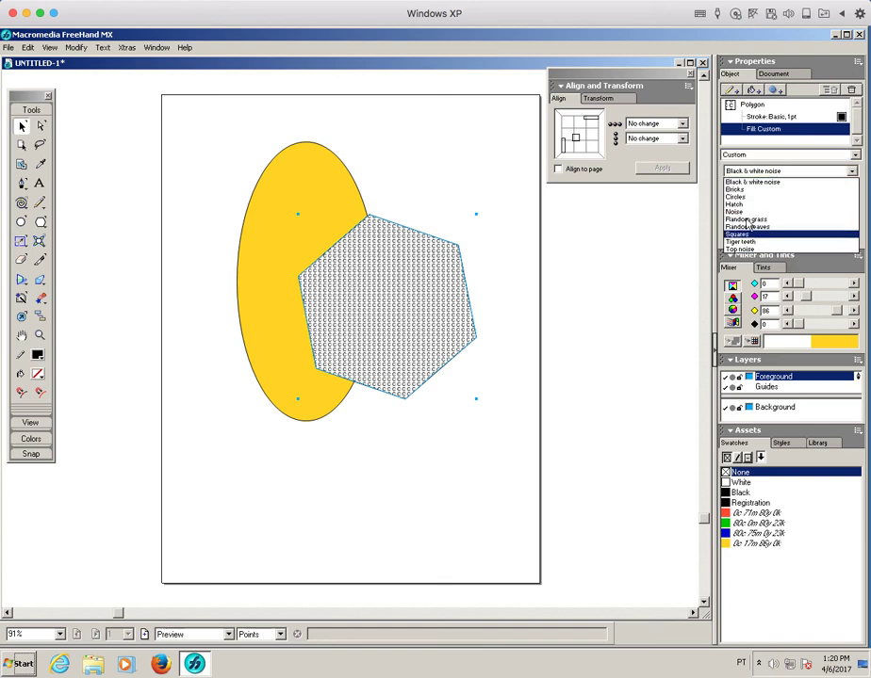
left_click(864, 156)
- Switch the hexagon's fill to Gradient and try the Radial and Contour gradient types
left_click(855, 155)
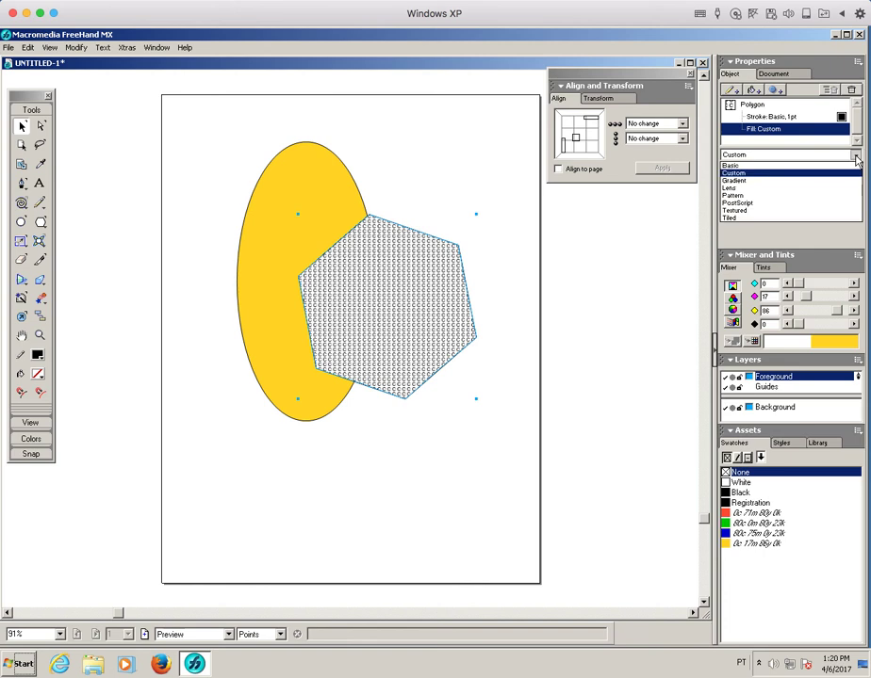
left_click(785, 183)
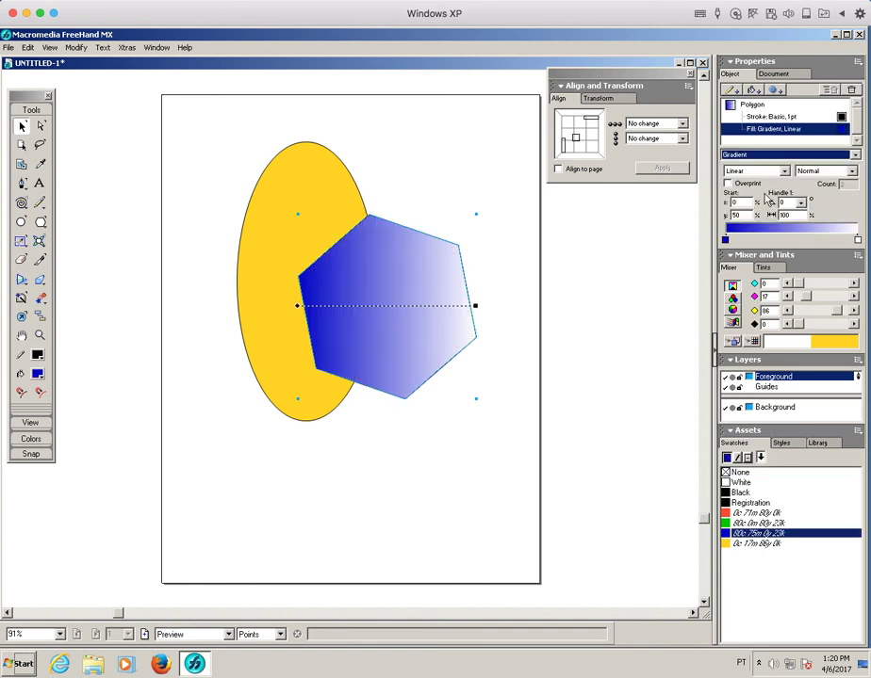
left_click(783, 172)
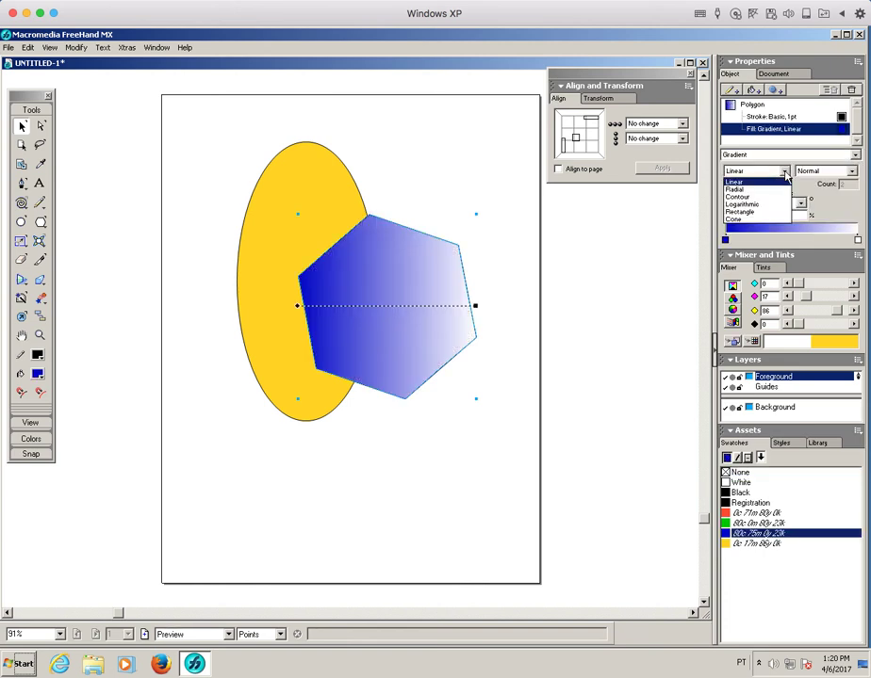
left_click(763, 188)
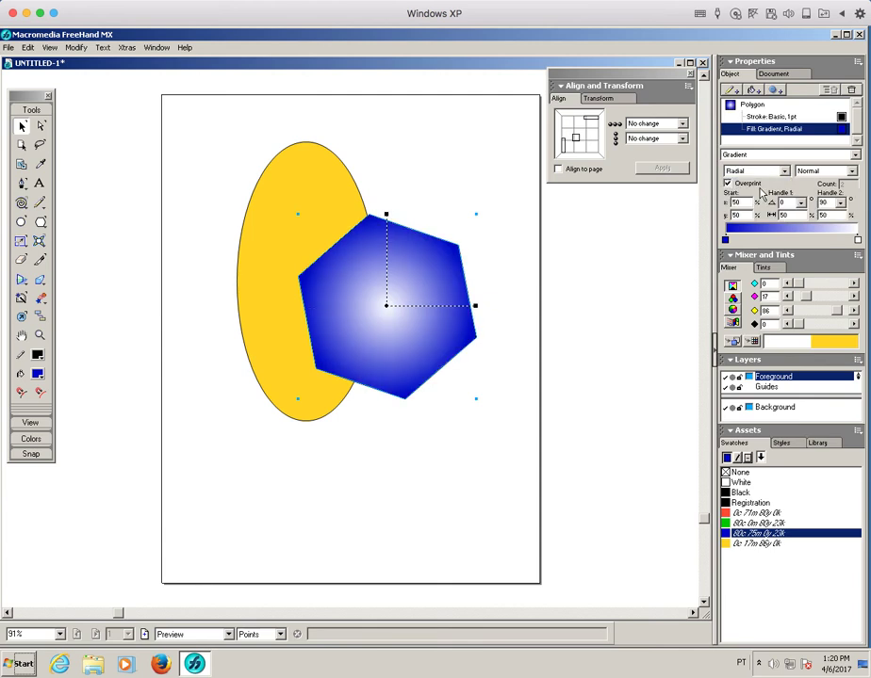
left_click(784, 171)
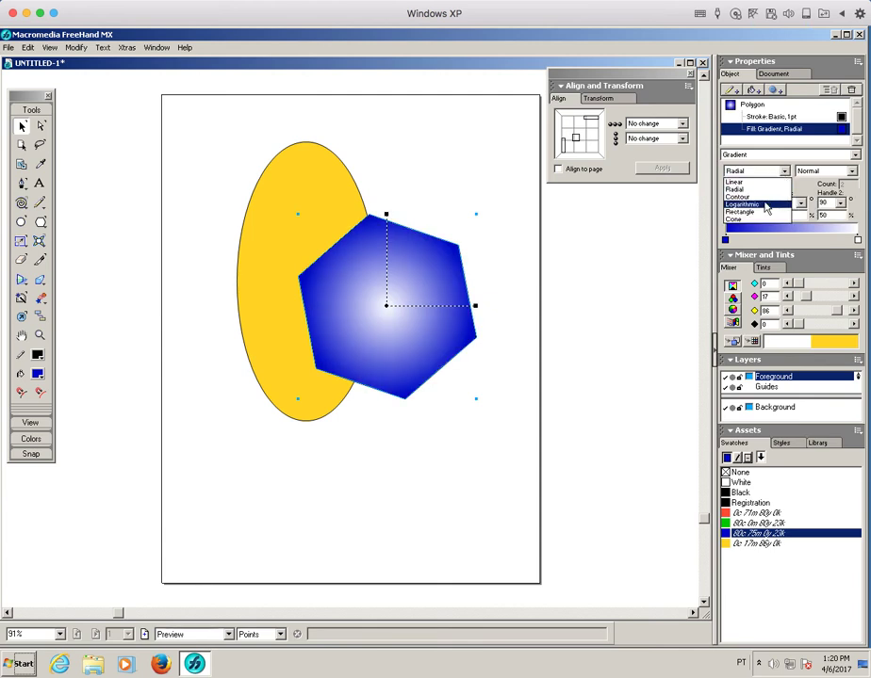
left_click(765, 195)
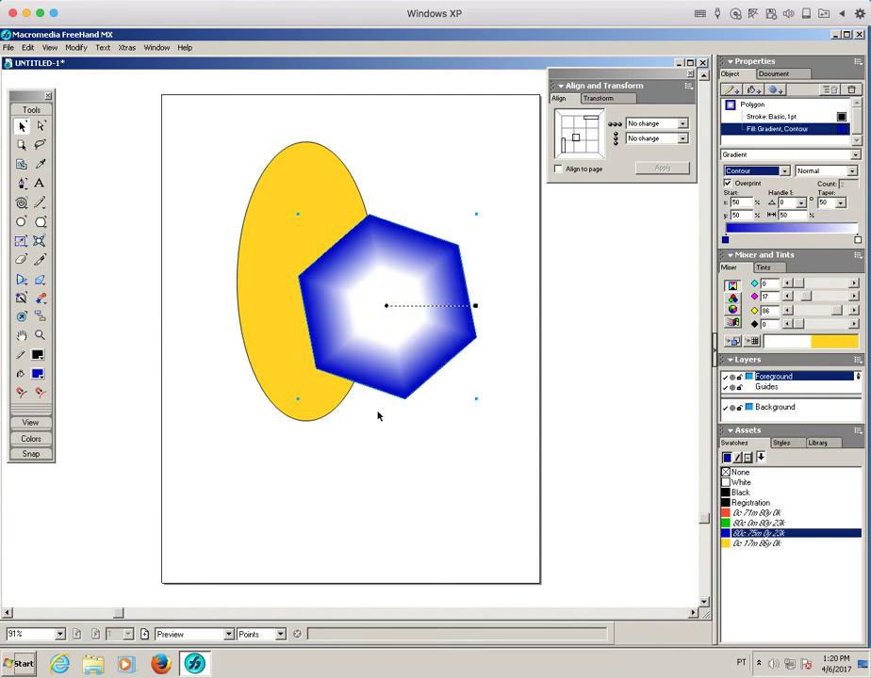
- Try the Logarithmic, Rectangle and Cone gradient types on the hexagon, and return the gradient to Linear
left_click(784, 172)
left_click(765, 201)
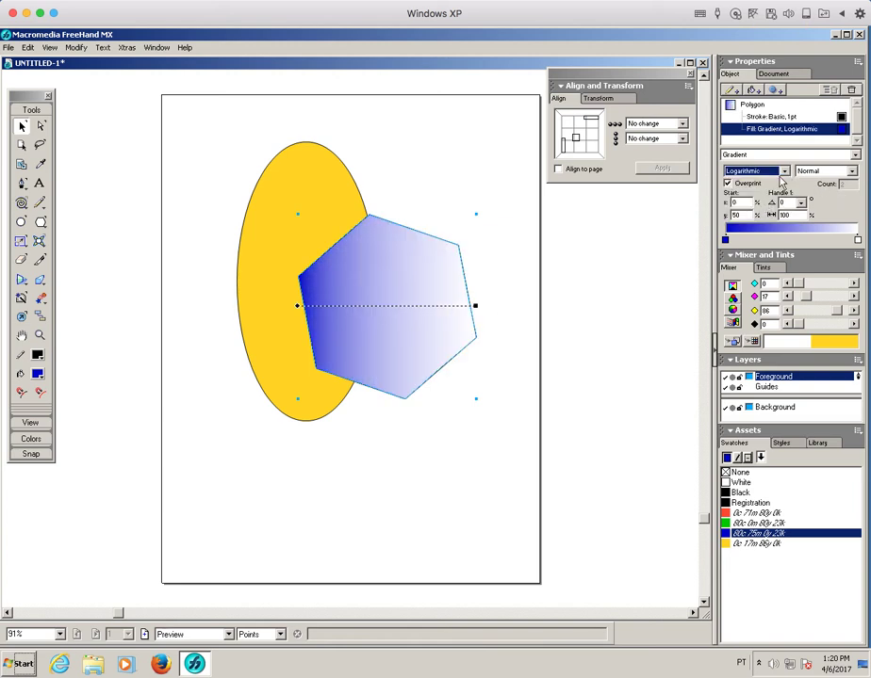
left_click(784, 172)
left_click(765, 208)
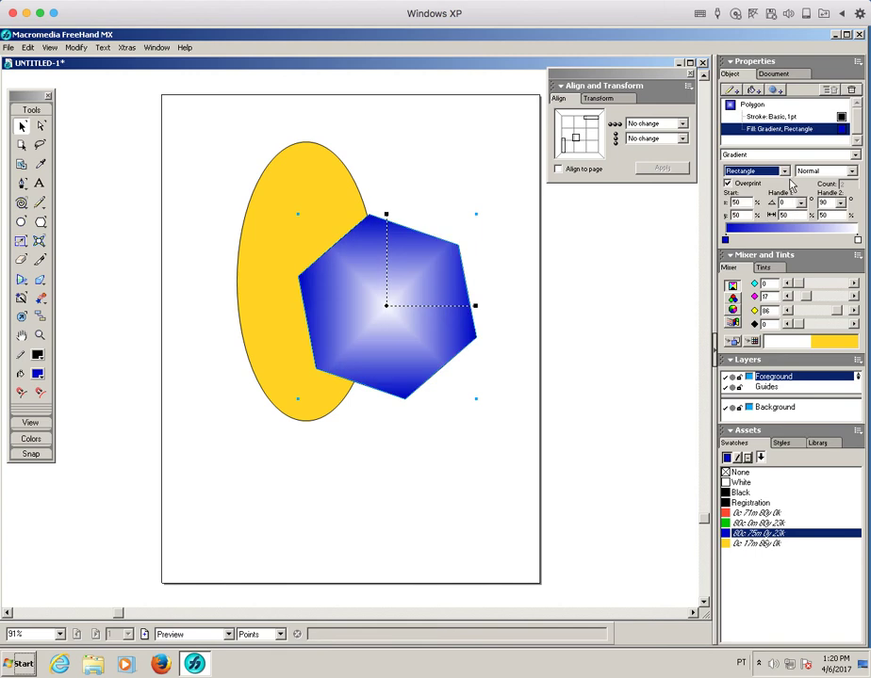
left_click(784, 171)
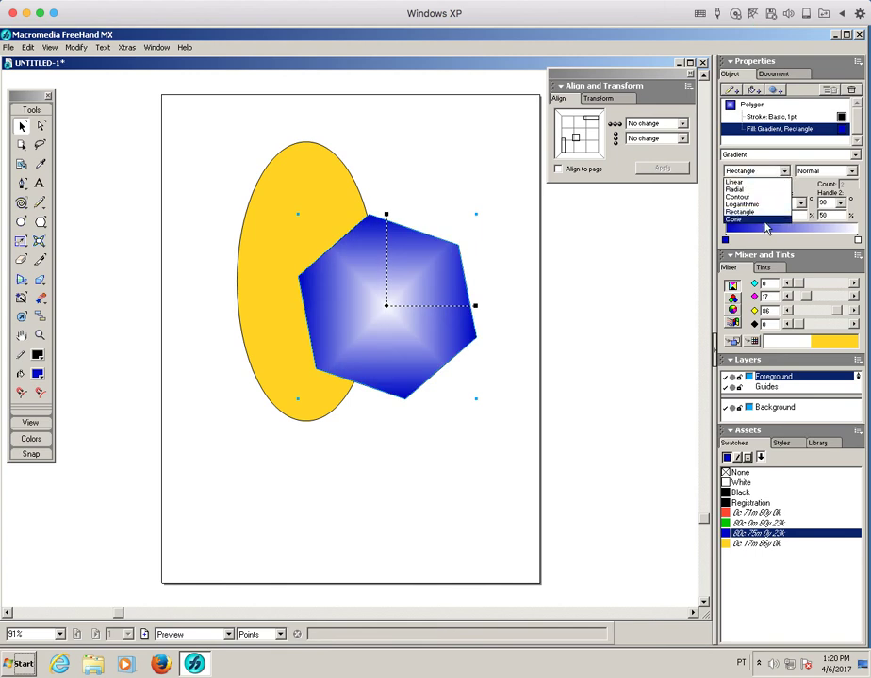
left_click(765, 214)
left_click(772, 171)
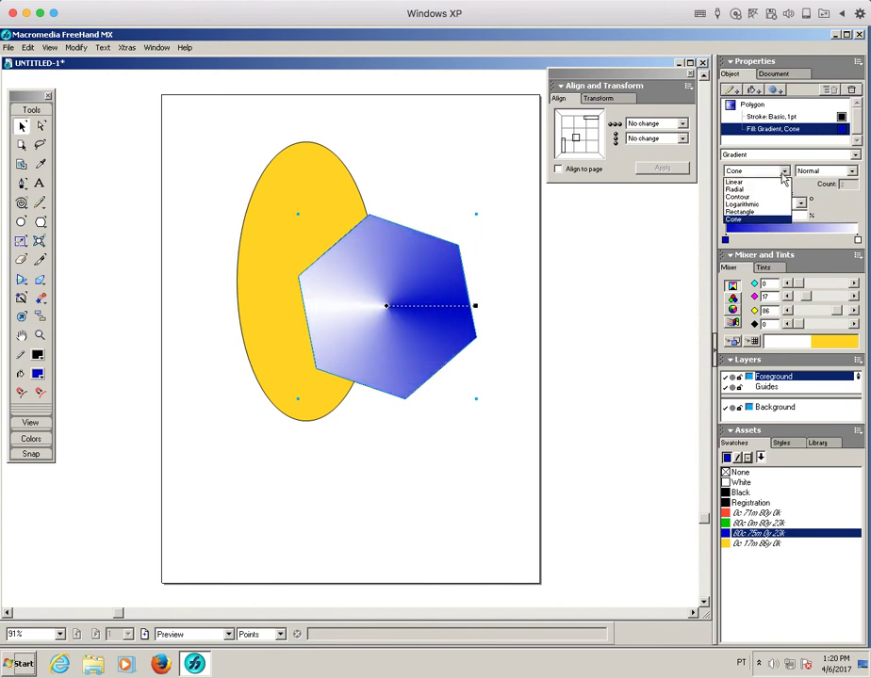
left_click(770, 182)
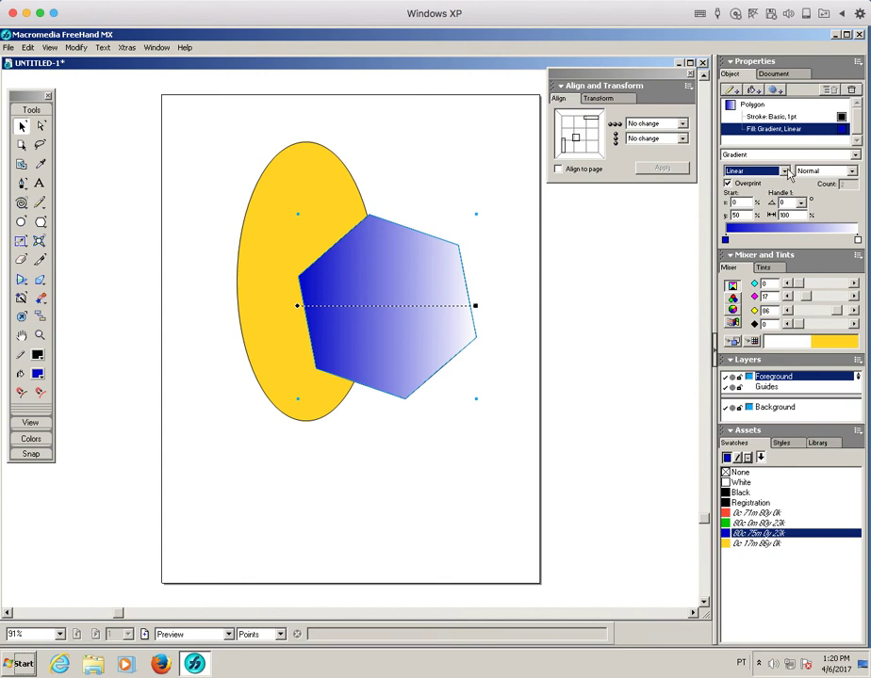
- Try the Repeat, Reflect and Auto Size behaviours on the hexagon's linear gradient
left_click(851, 172)
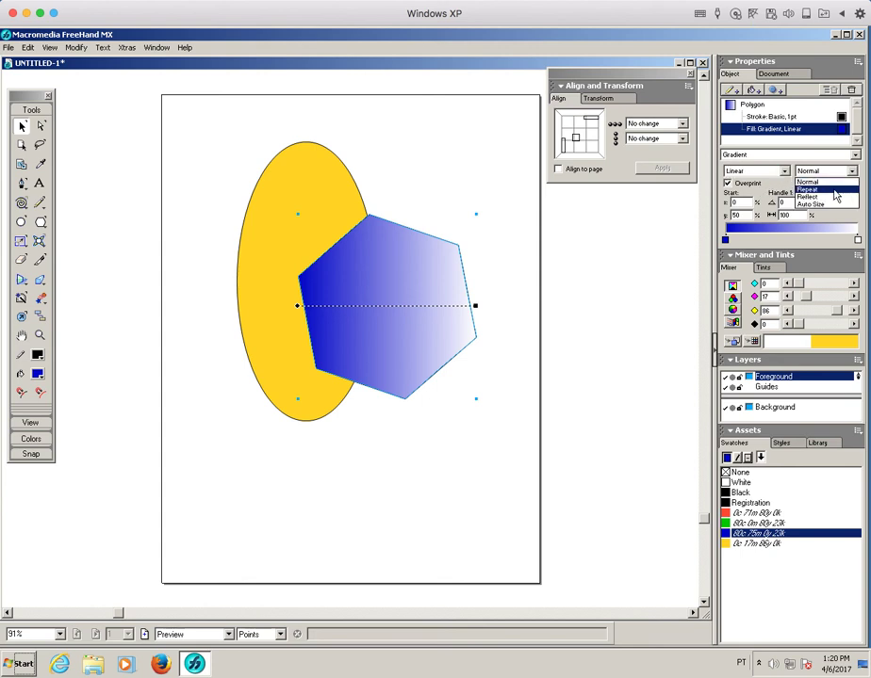
left_click(833, 190)
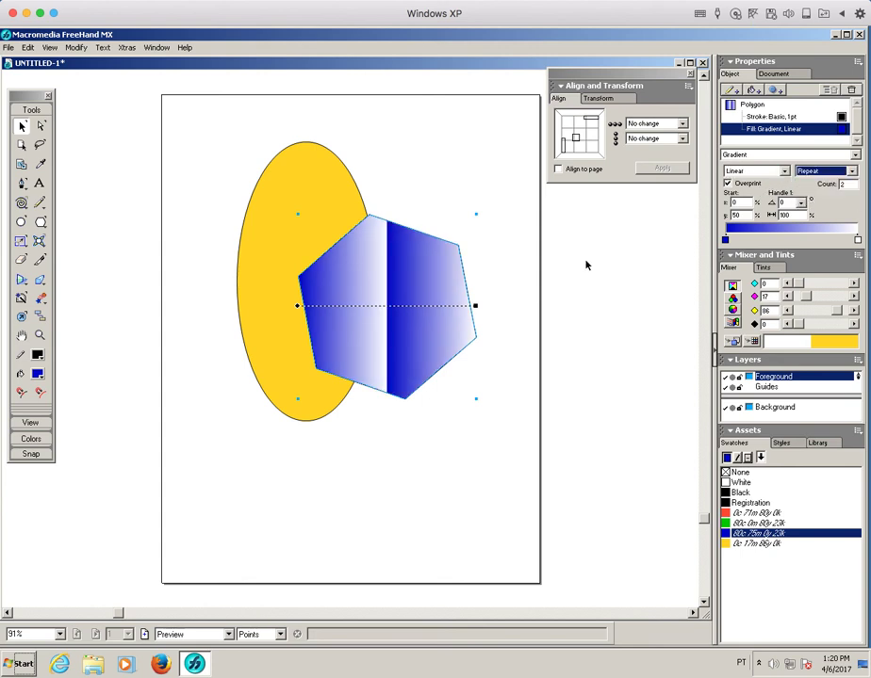
left_click(851, 171)
left_click(825, 198)
left_click(851, 171)
left_click(837, 205)
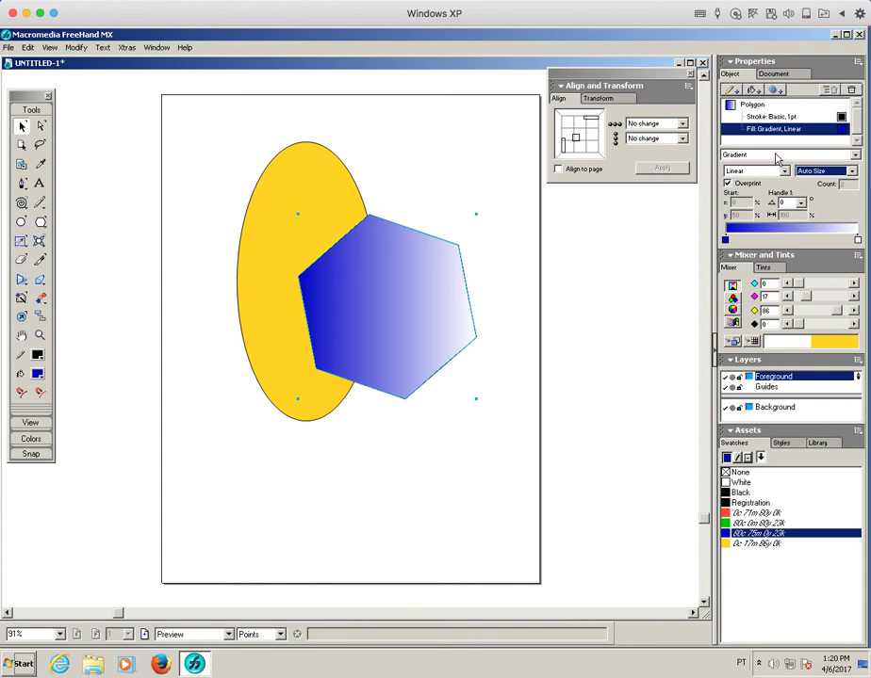
- Return the gradient to Normal behaviour and tilt its handle to an angle of 355° and a length of 106%
left_click(851, 172)
left_click(812, 180)
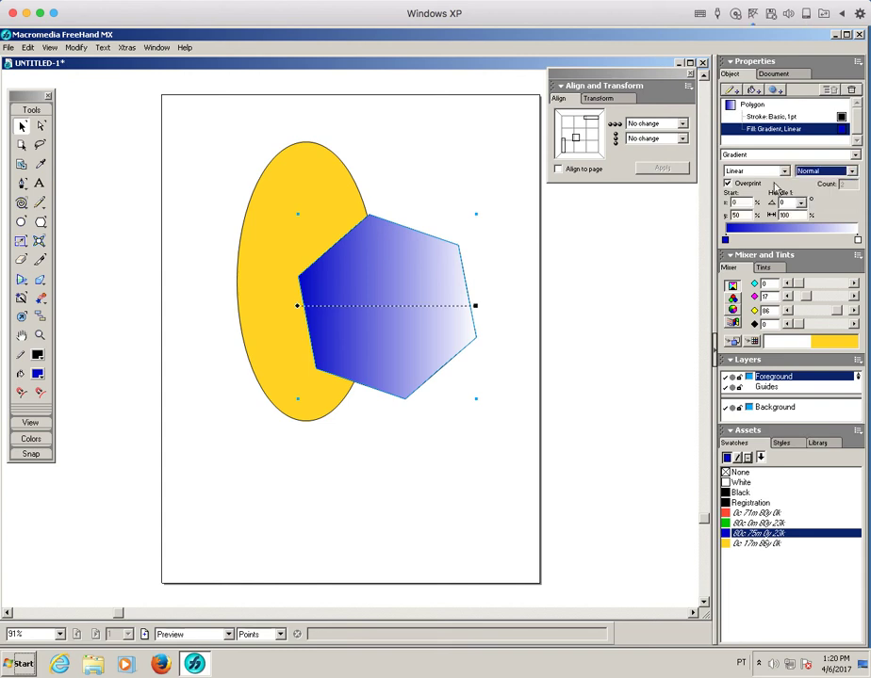
mouse_move(476, 308)
left_mouse_down()
mouse_move(443, 303)
mouse_move(446, 253)
mouse_move(487, 335)
mouse_move(486, 322)
left_mouse_up()
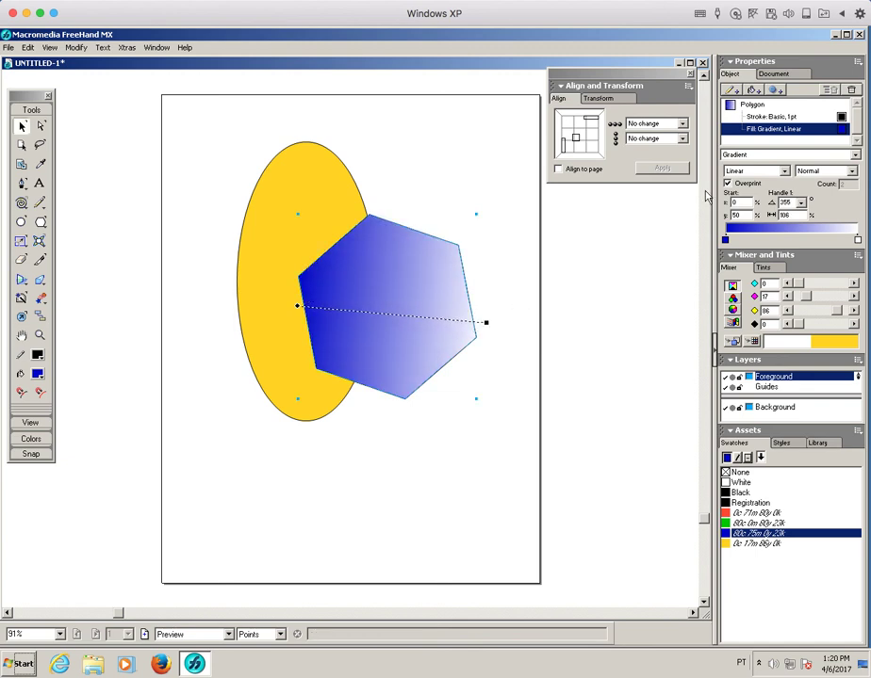
- Change the hexagon's fill to a Transparency lens with an opacity of 43%
left_click(780, 154)
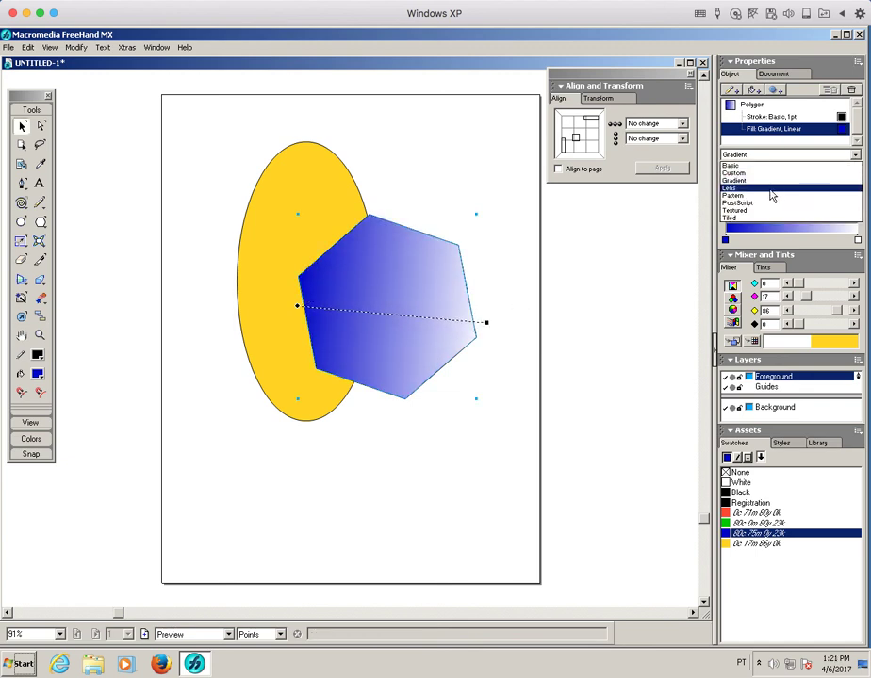
left_click(770, 189)
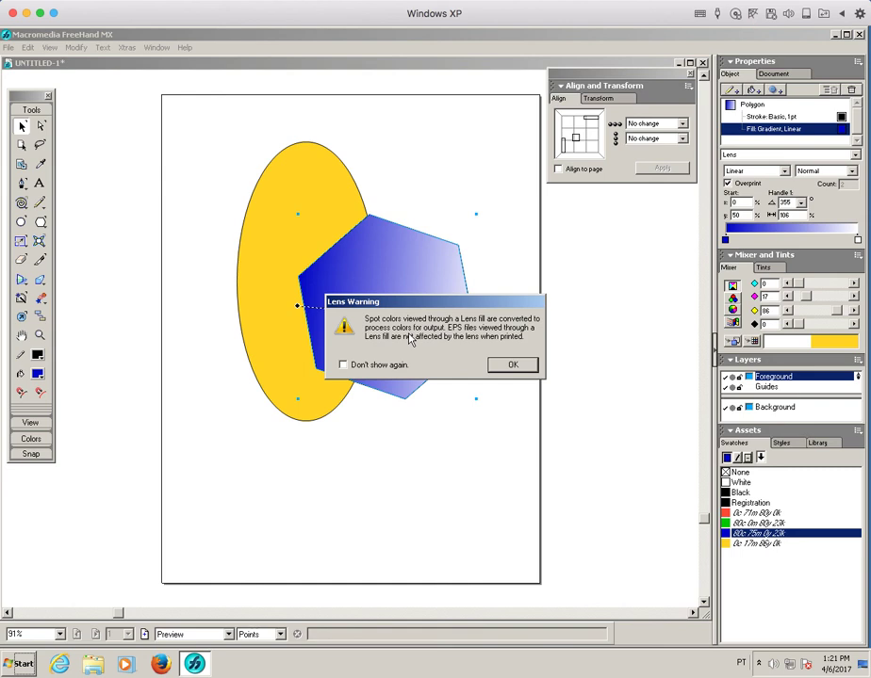
left_click(512, 366)
left_click(513, 366)
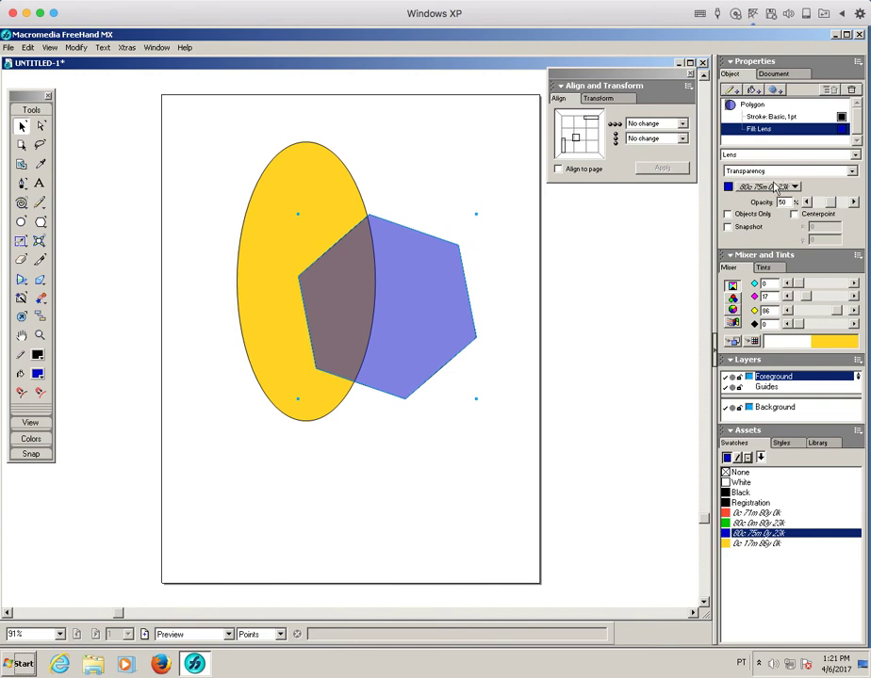
mouse_move(831, 200)
left_mouse_down()
mouse_move(823, 203)
mouse_move(838, 206)
mouse_move(828, 202)
left_mouse_up()
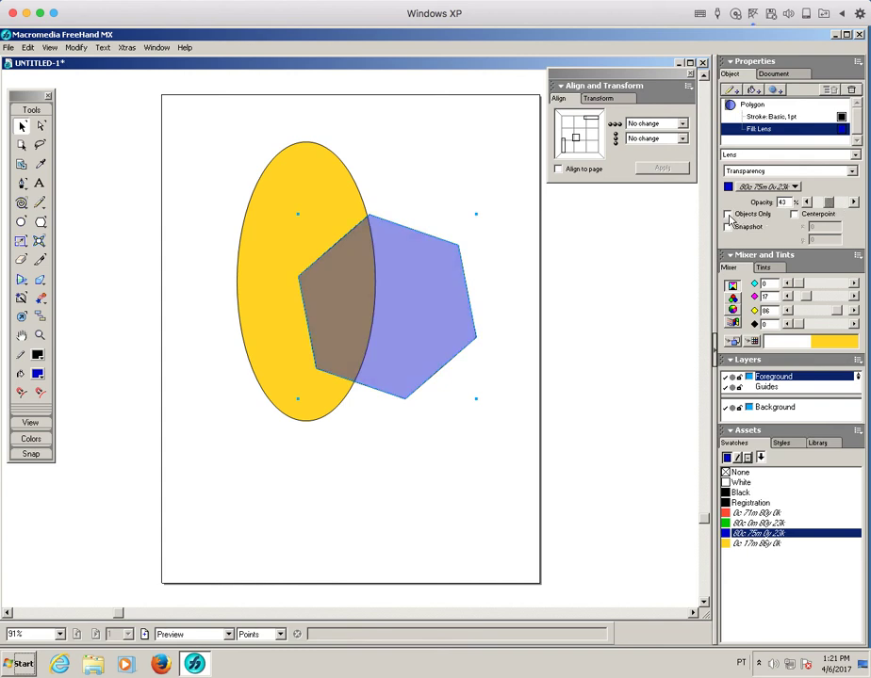
- Restrict the hexagon's transparency lens to Objects Only, toggling the option off and on again to compare
left_click(727, 215)
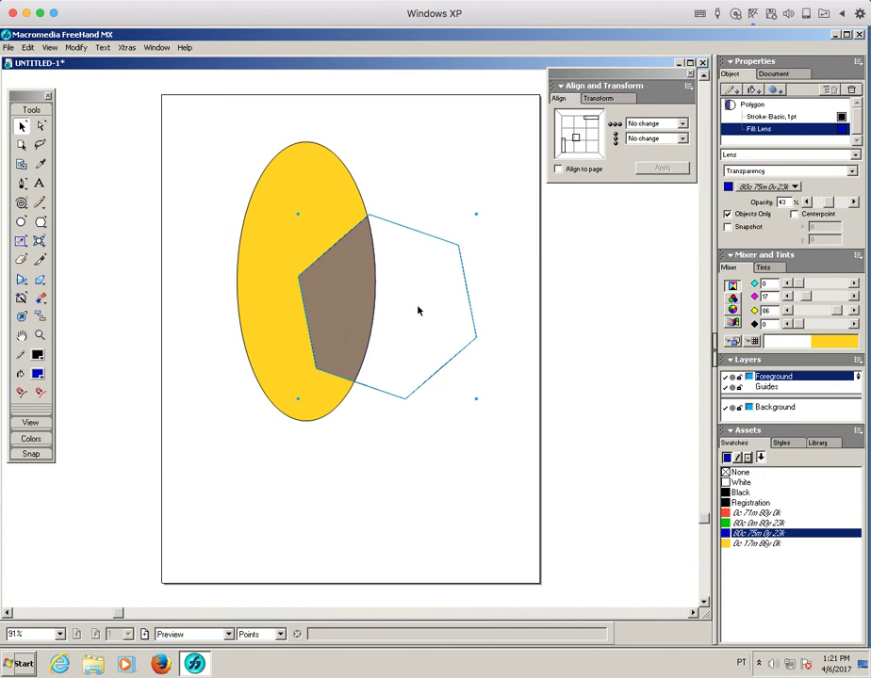
left_click(728, 215)
left_click(728, 214)
- Turn on Snapshot for the hexagon's lens and move the hexagon up to the page's upper edge
left_click(728, 227)
left_click_drag(434, 241, 487, 218)
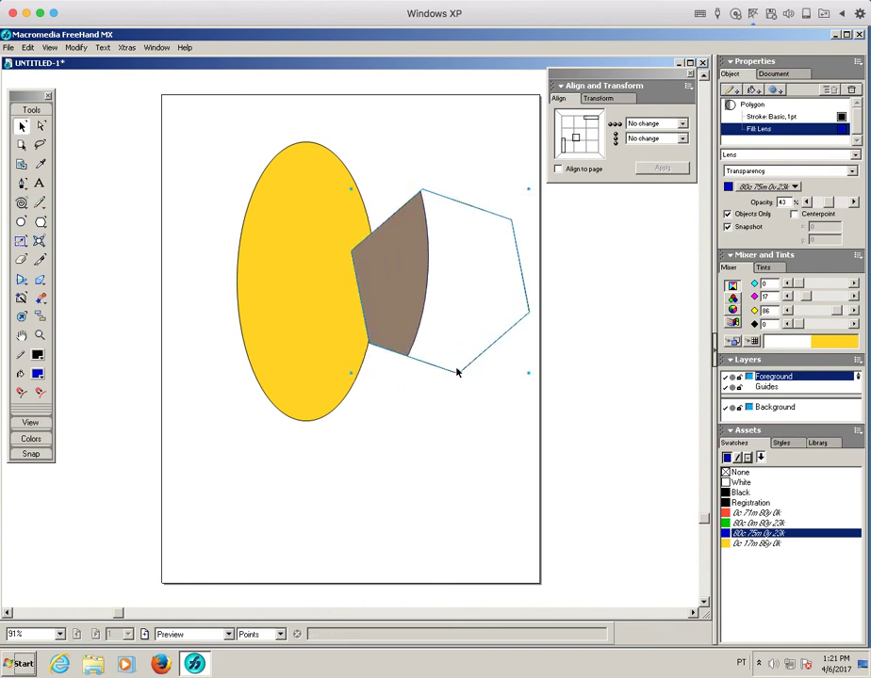
left_click_drag(487, 353, 423, 207)
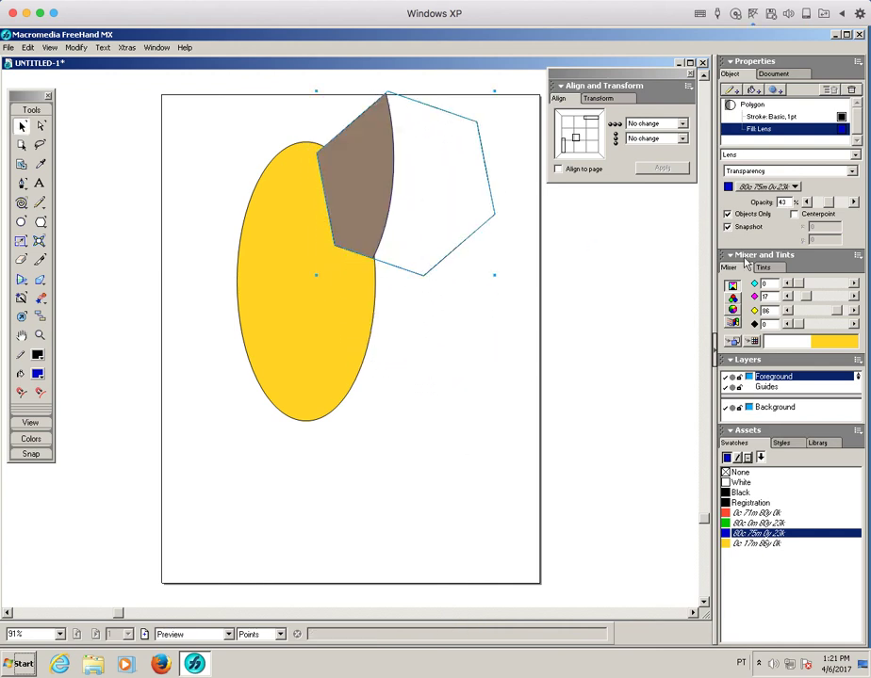
- Move the hexagon back down over the ellipse's right side, and turn off Objects Only and Snapshot for its lens
left_click(729, 227)
left_click(728, 227)
left_click_drag(483, 167, 485, 262)
left_click(728, 215)
left_click(728, 228)
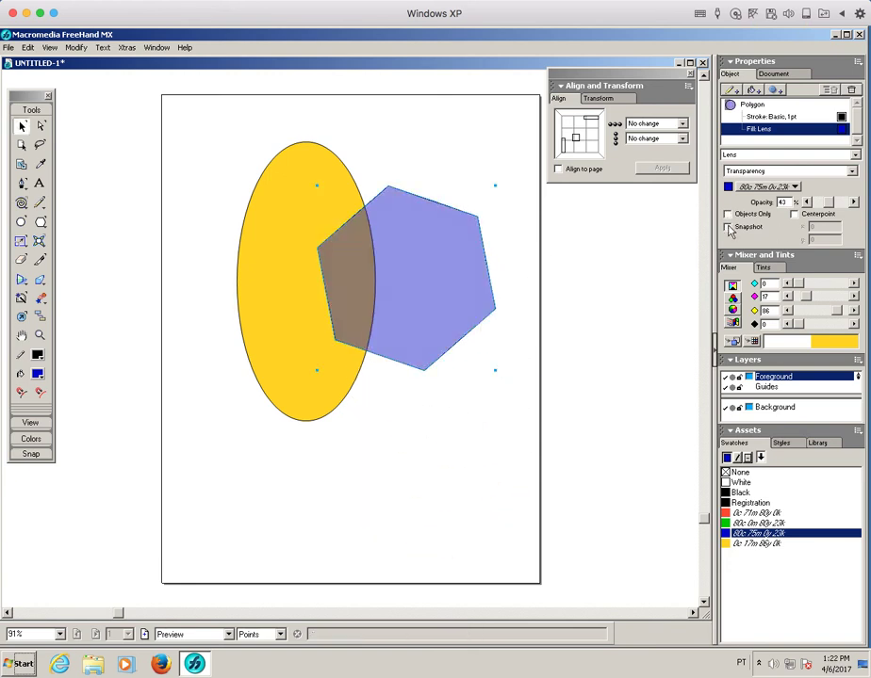
- Change the hexagon's lens to Magnify at 5x and turn on its Centerpoint
left_click(852, 172)
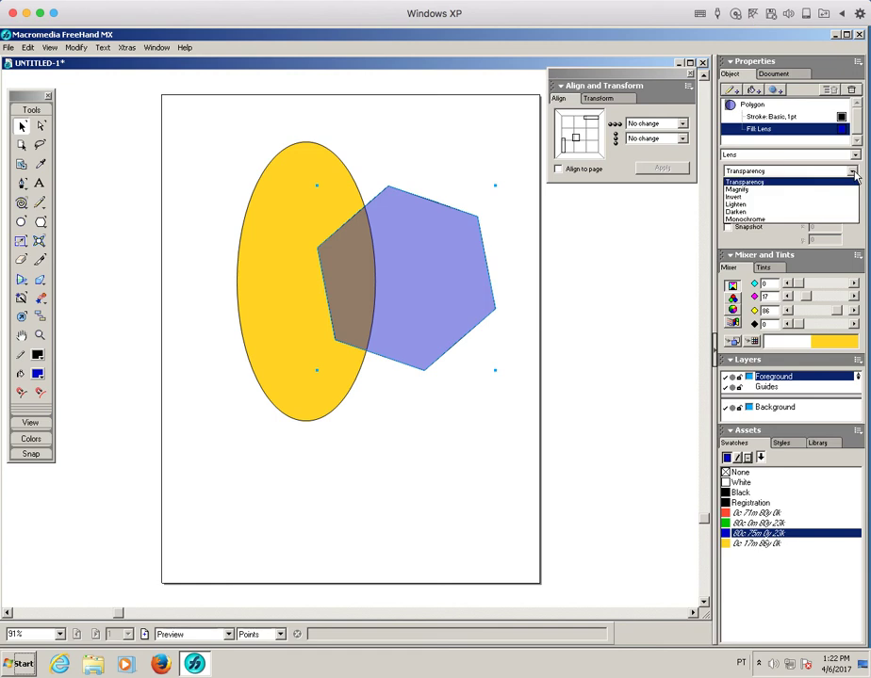
left_click(807, 189)
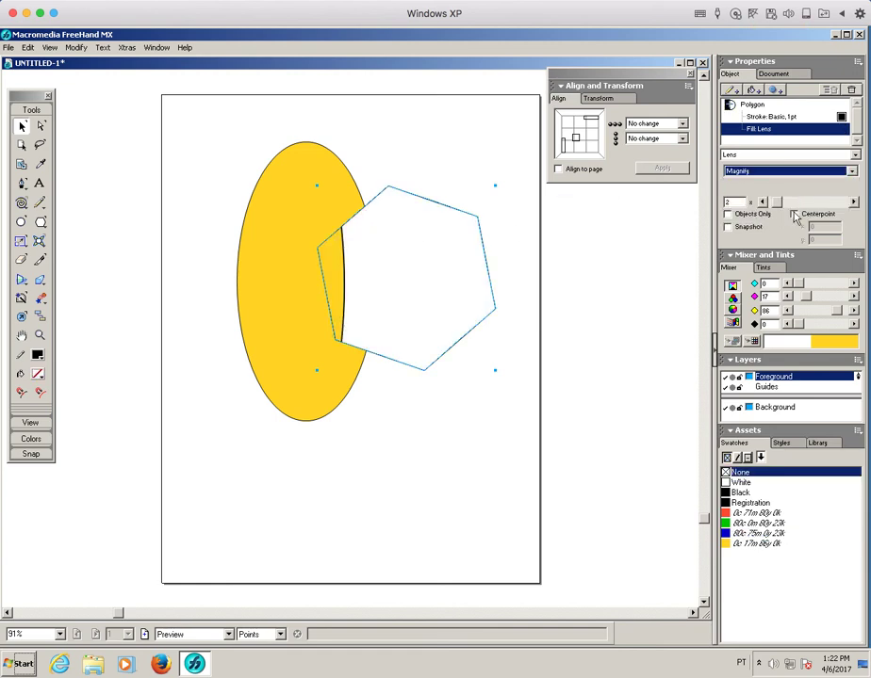
left_click_drag(777, 203, 788, 203)
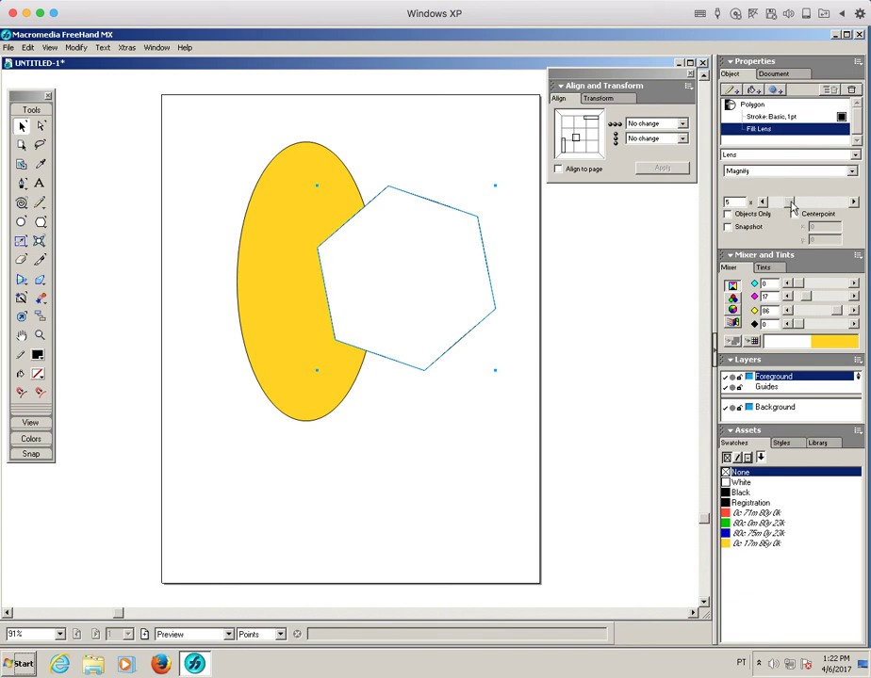
left_click(794, 215)
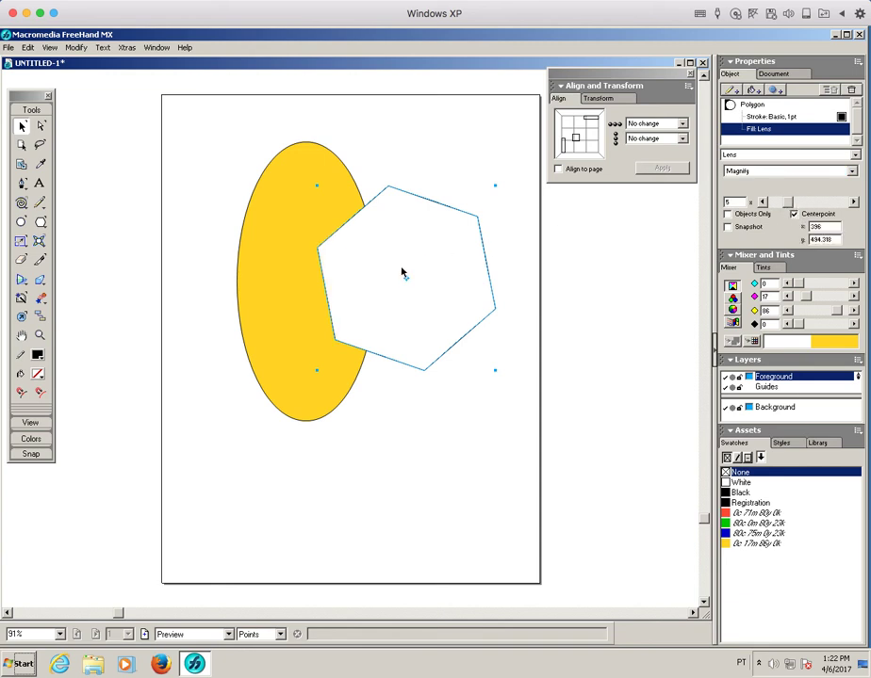
- Place the hexagon lens's centerpoint at the ellipse's top edge, reduce magnification to 4x, and move the hexagon down over the ellipse's lower right
mouse_move(407, 282)
left_mouse_down()
mouse_move(353, 189)
mouse_move(312, 141)
left_mouse_up()
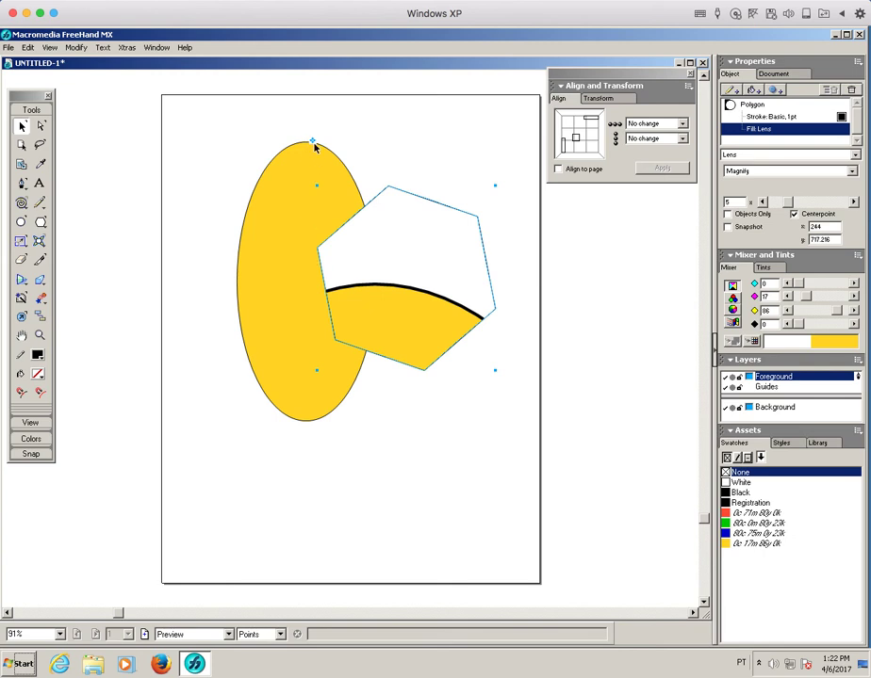
mouse_move(787, 201)
left_mouse_down()
mouse_move(812, 204)
mouse_move(786, 204)
left_mouse_up()
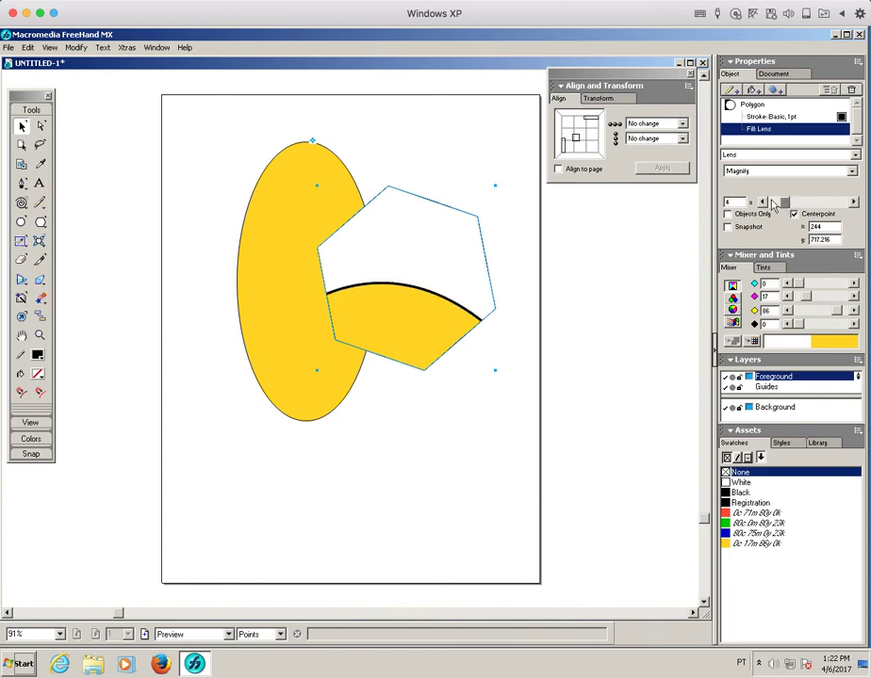
left_click_drag(415, 202, 396, 283)
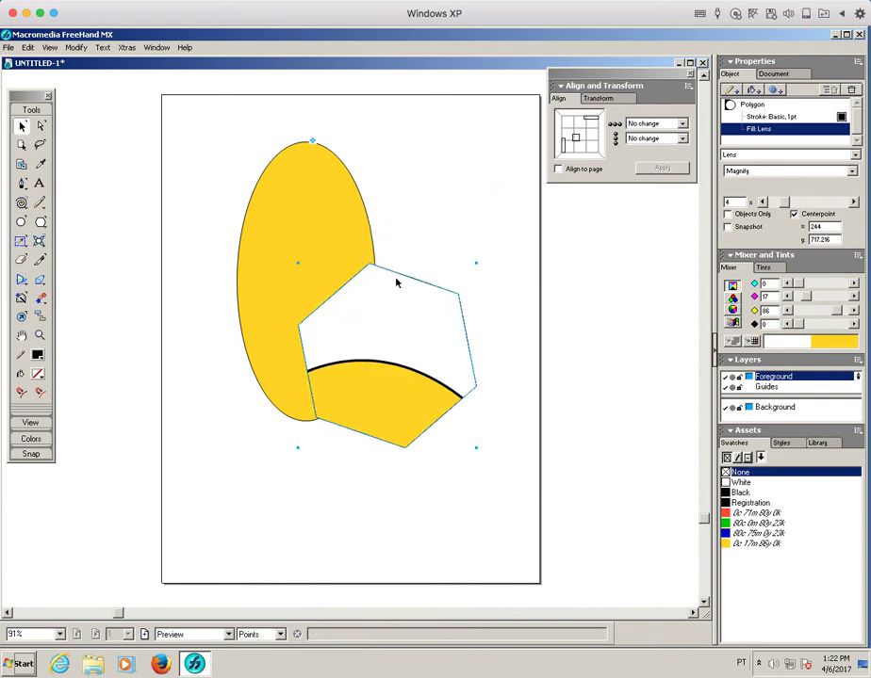
- Turn off Centerpoint, move the hexagon to the page's lower right corner, and re-enable Centerpoint, placing it at the ellipse's bottom edge
left_click(795, 214)
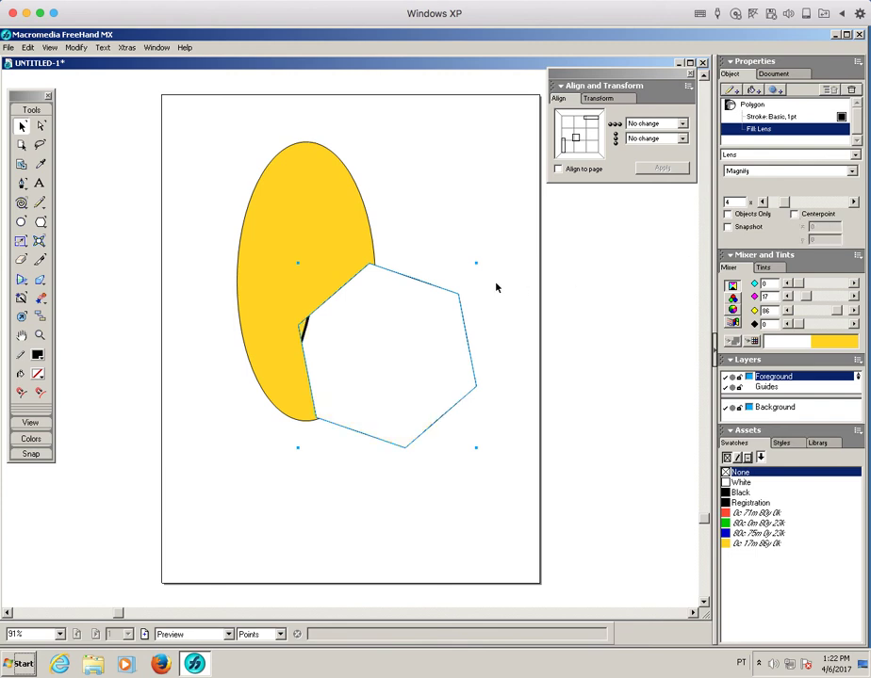
left_click_drag(433, 284, 487, 415)
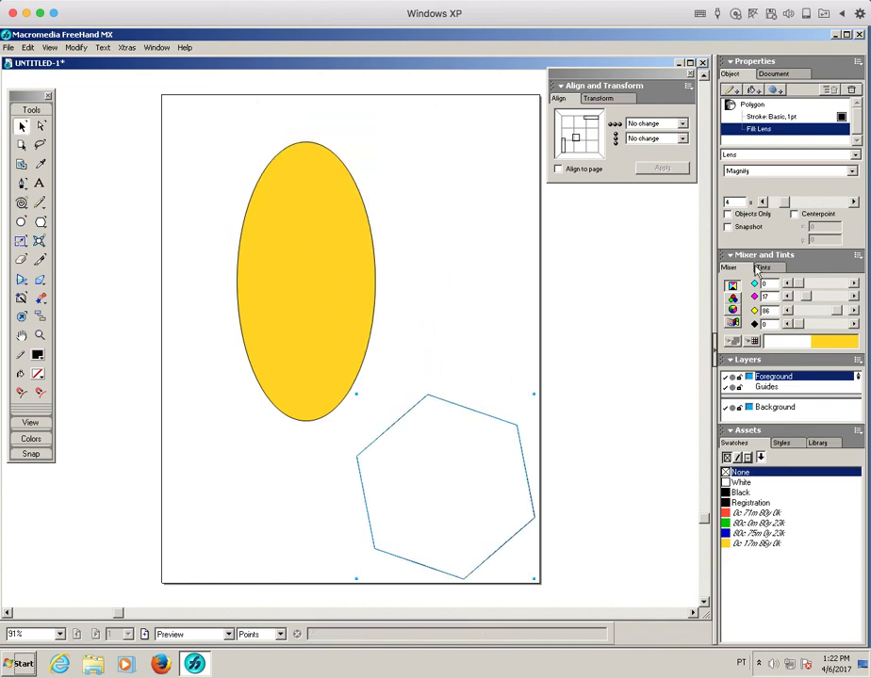
left_click(793, 215)
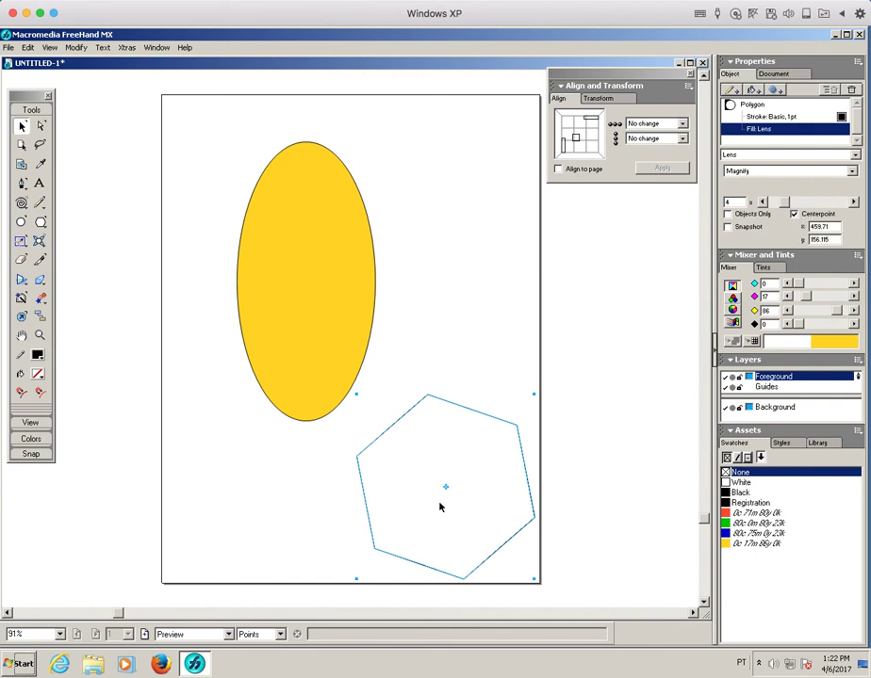
left_click_drag(445, 489, 310, 419)
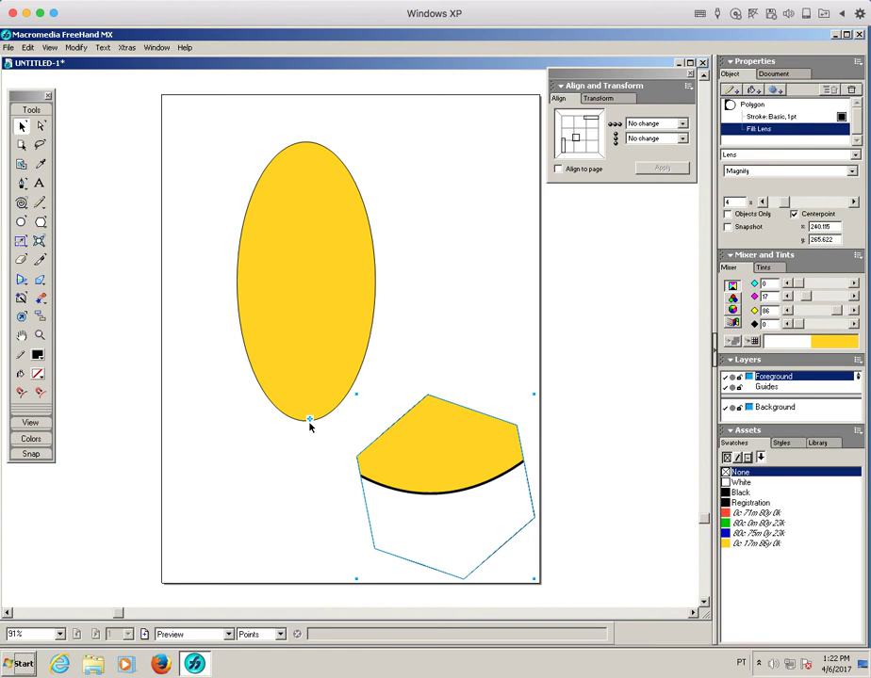
- Change the hexagon's lens to Invert and move the hexagon over the ellipse's lower right side
left_click(797, 172)
left_click(728, 201)
left_click_drag(471, 424, 451, 293)
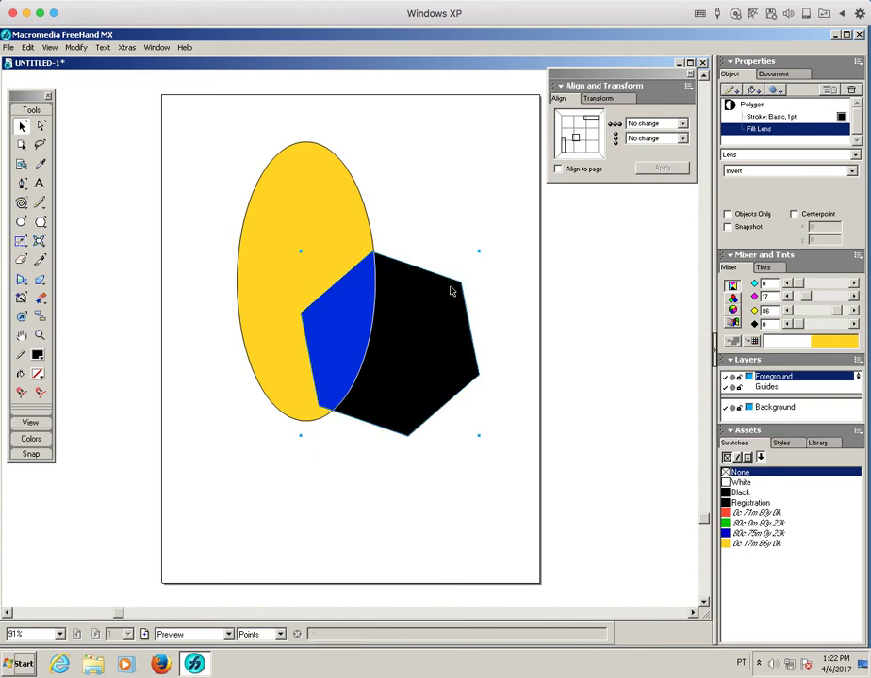
- Toggle Objects Only on and off for the Invert lens, and turn Snapshot on while shifting the hexagon slightly before turning it off
left_click(727, 215)
left_click(727, 215)
left_click(727, 227)
mouse_move(425, 296)
left_mouse_down()
mouse_move(437, 298)
mouse_move(415, 294)
left_mouse_up()
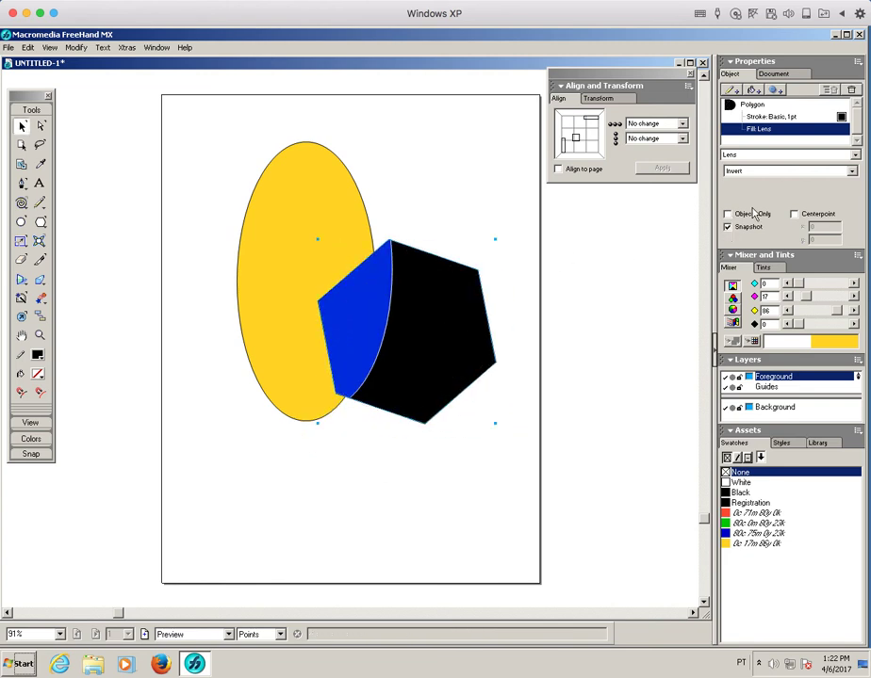
left_click(727, 227)
- Change the hexagon's lens to Lighten at 68%
left_click(766, 172)
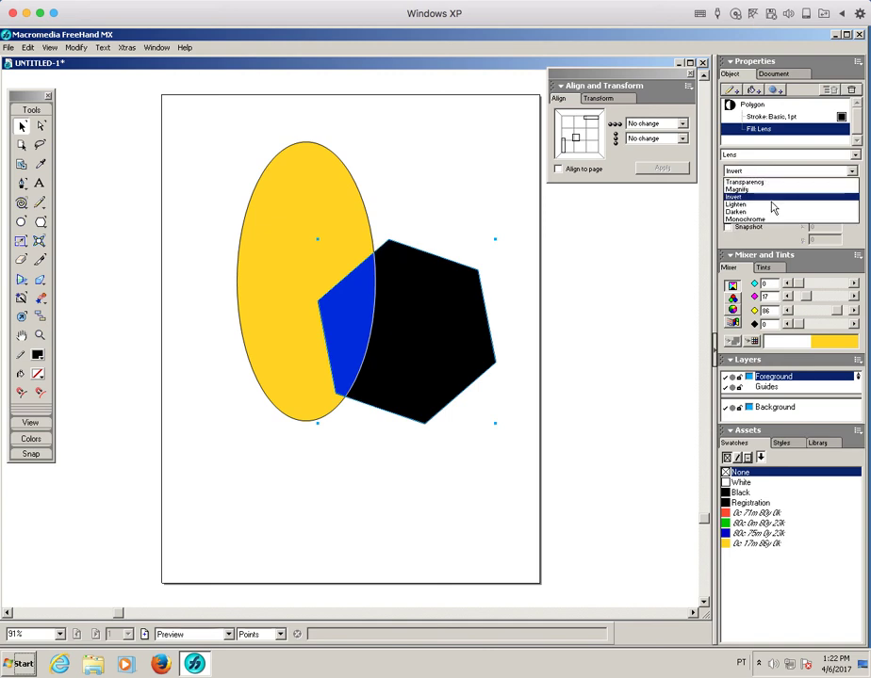
left_click(768, 200)
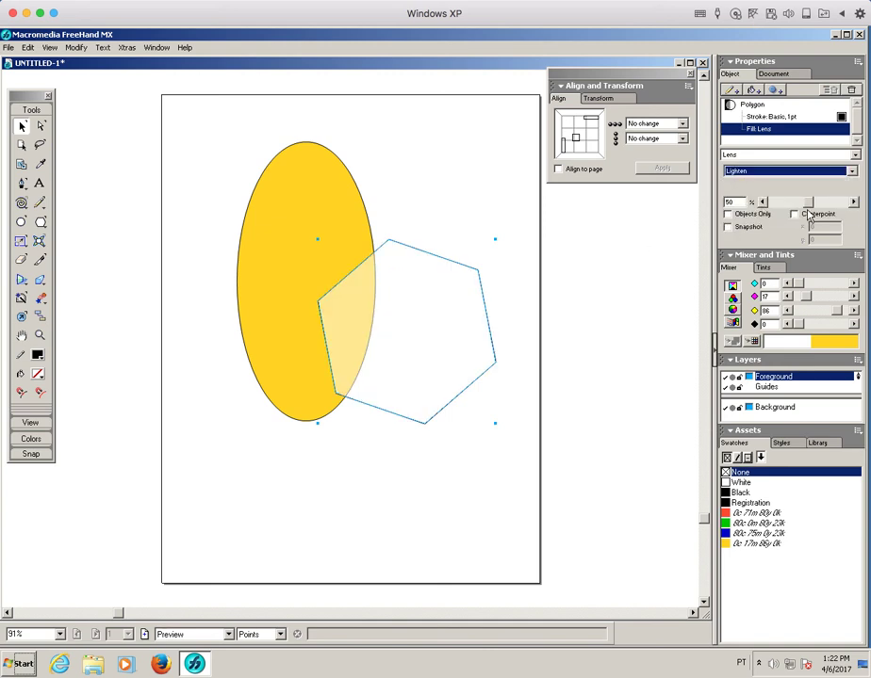
mouse_move(808, 203)
left_mouse_down()
mouse_move(830, 203)
mouse_move(820, 206)
left_mouse_up()
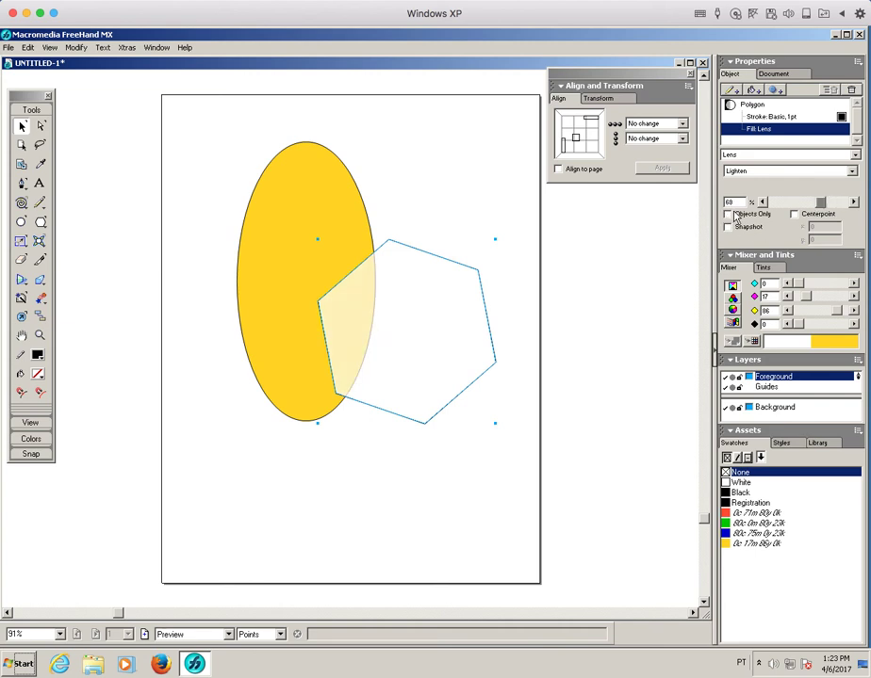
- Change the hexagon's lens to Darken at 50% and toggle Objects Only on and off to compare
left_click(771, 171)
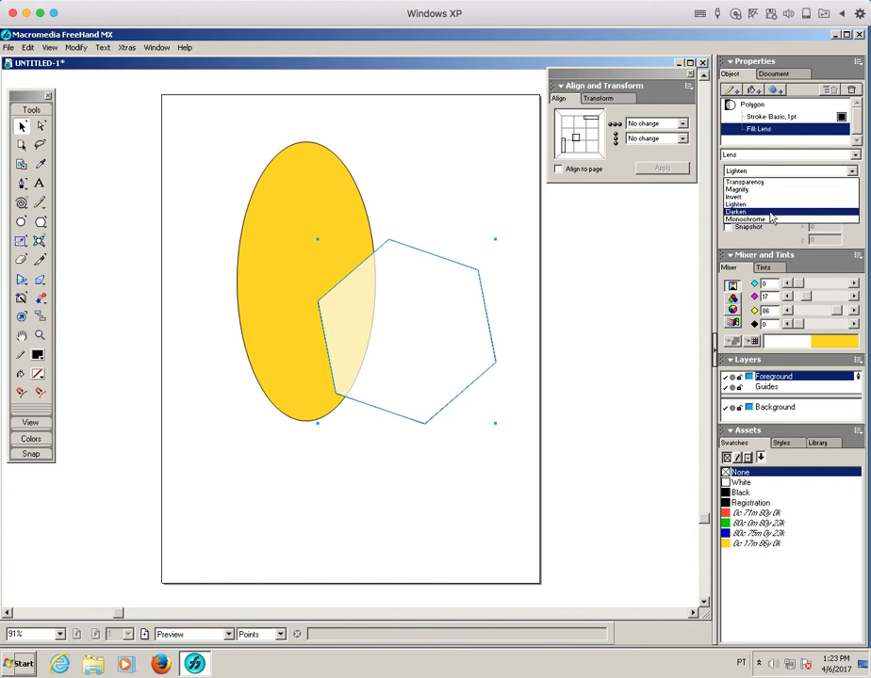
left_click(770, 213)
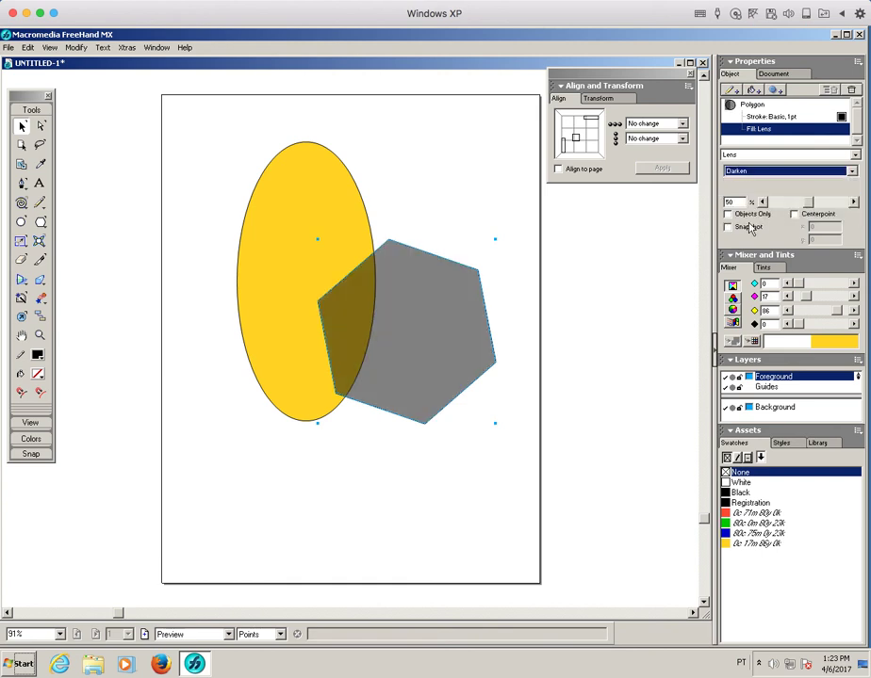
left_click(728, 214)
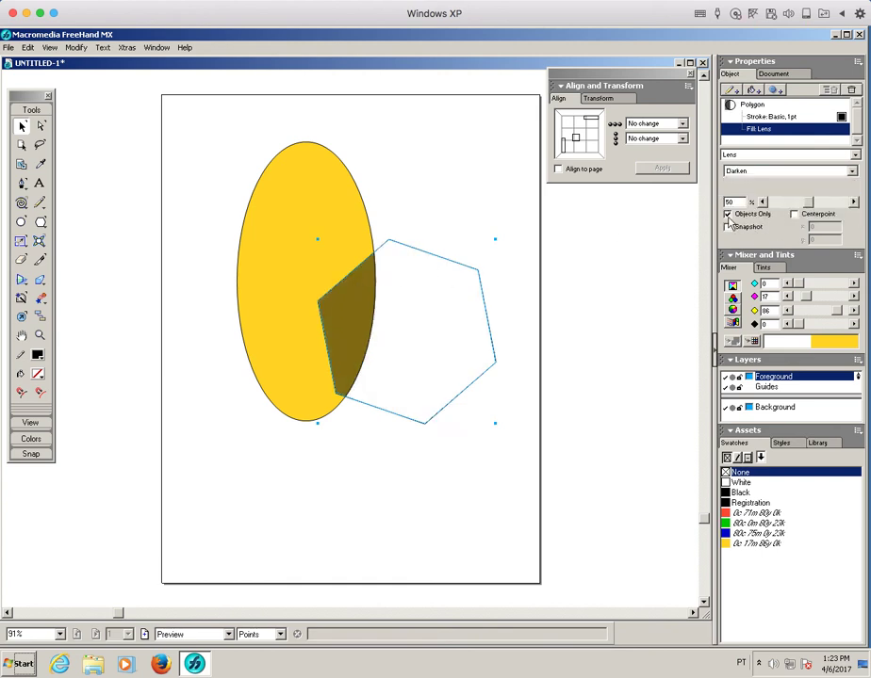
left_click(728, 214)
- Change the hexagon's lens to Monochrome in the blue 80c 75m 0y 23k and move the hexagon up over the ellipse's right side
left_click(771, 171)
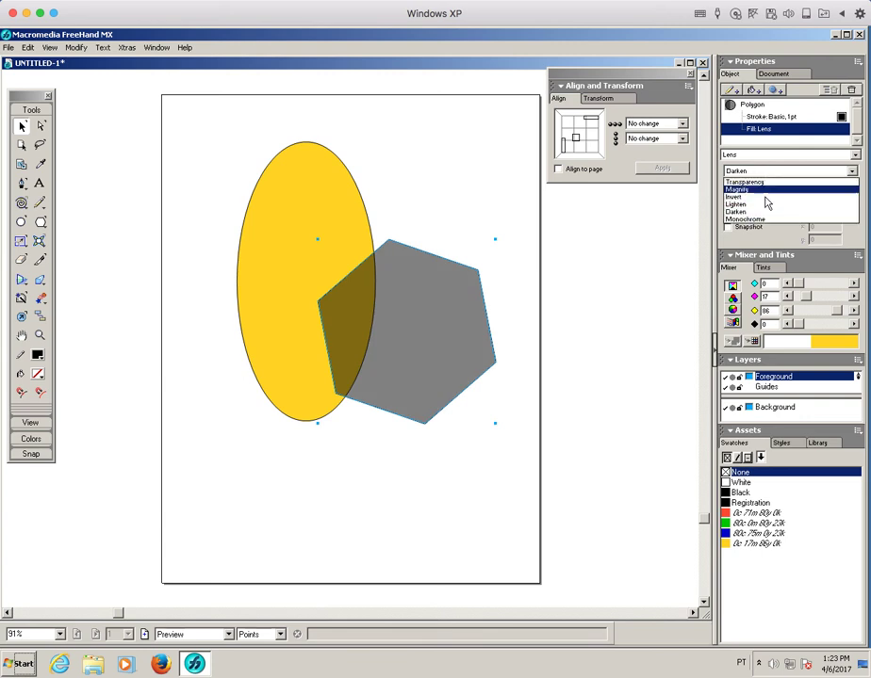
left_click(766, 220)
left_click_drag(439, 261, 447, 213)
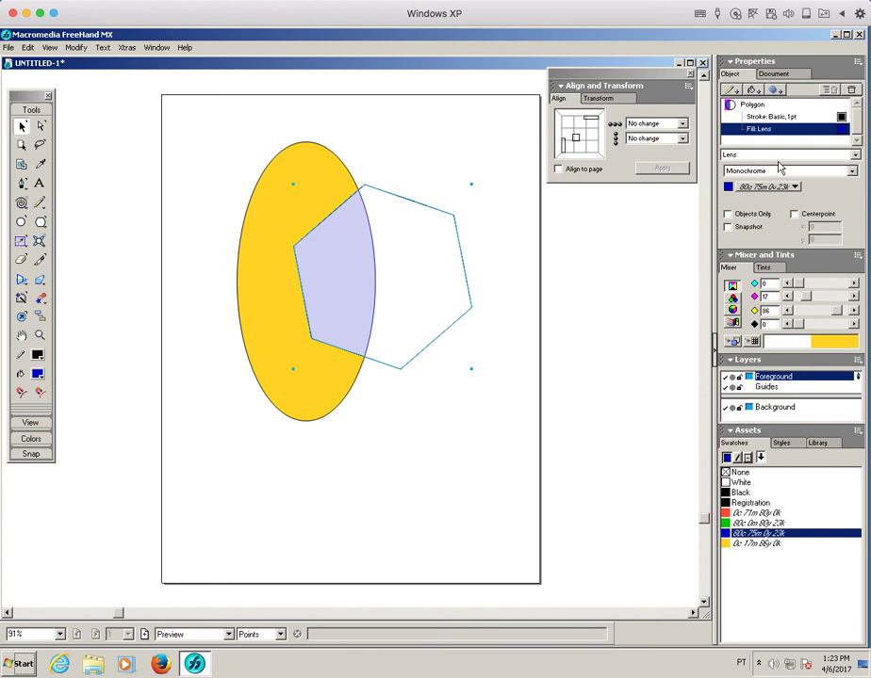
- Give the hexagon a Pattern fill, accepting the output notice, and replace it with a Tiled fill
left_click(735, 155)
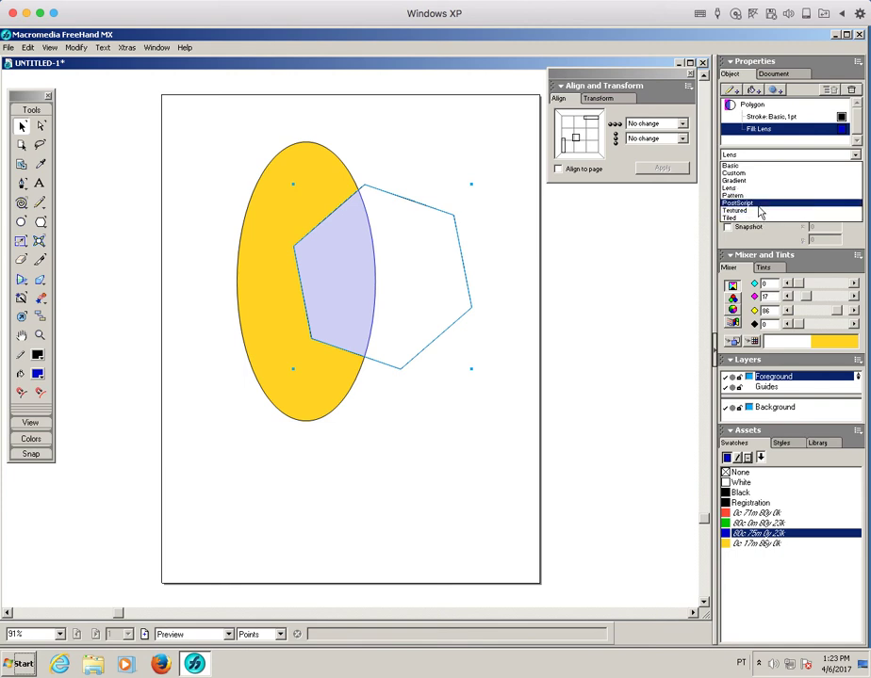
left_click(757, 196)
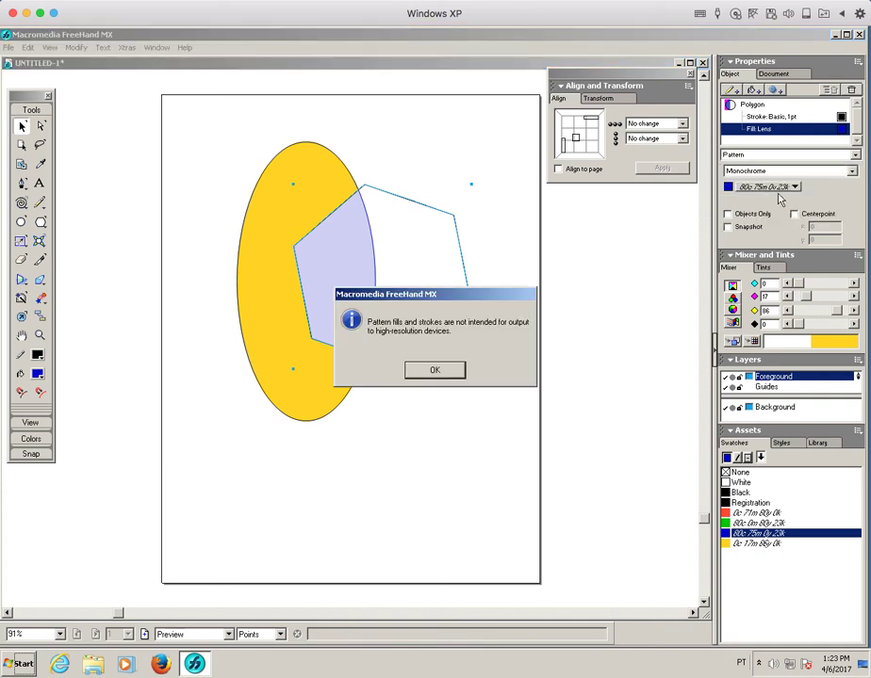
left_click(433, 370)
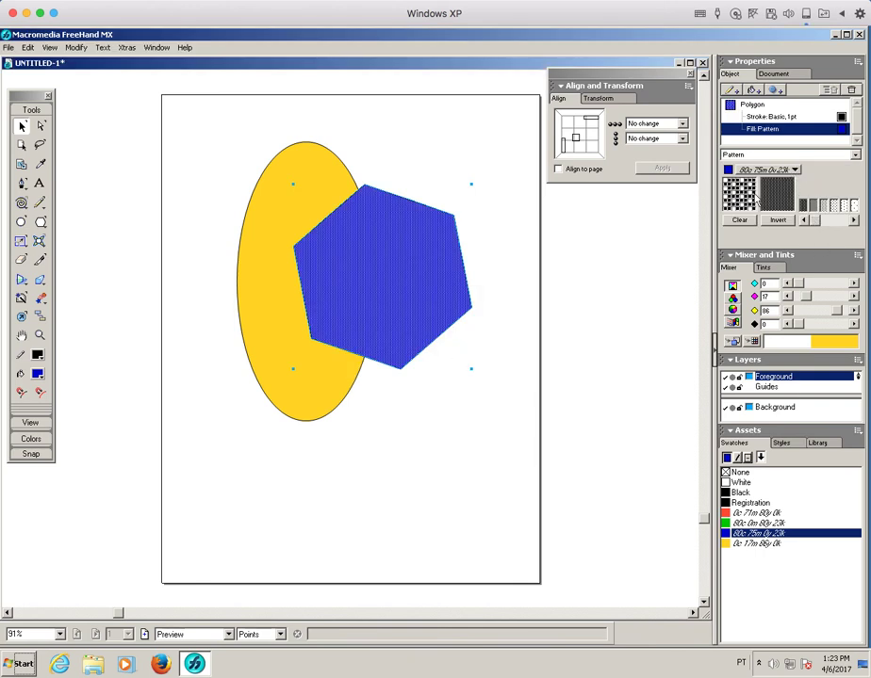
left_click(815, 155)
left_click(739, 217)
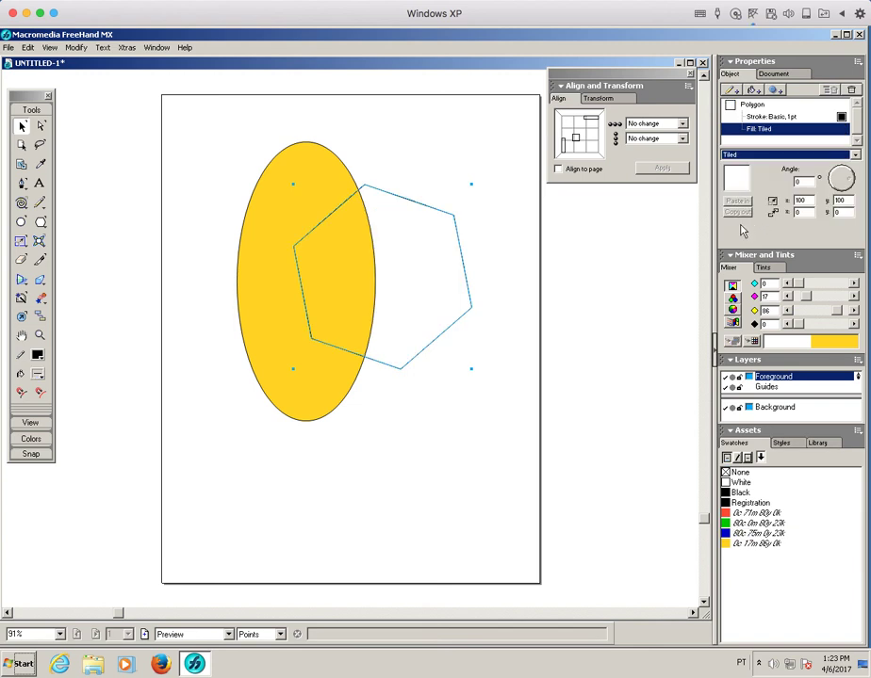
- Adjust the Spiral tool's number of rotations and draw a small spiral just below the ellipse
left_click(21, 201)
double_click(21, 202)
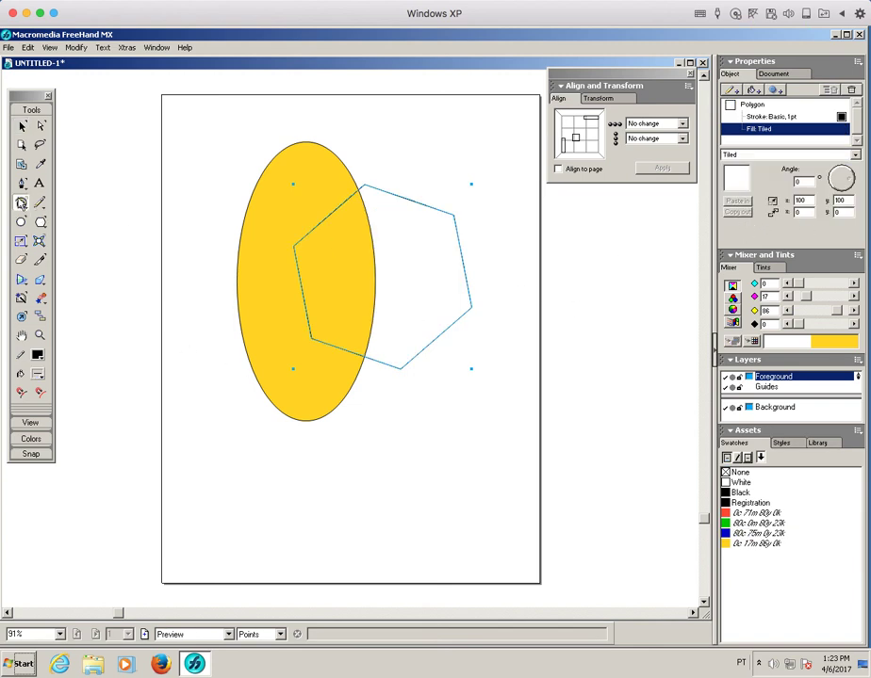
left_click(518, 341)
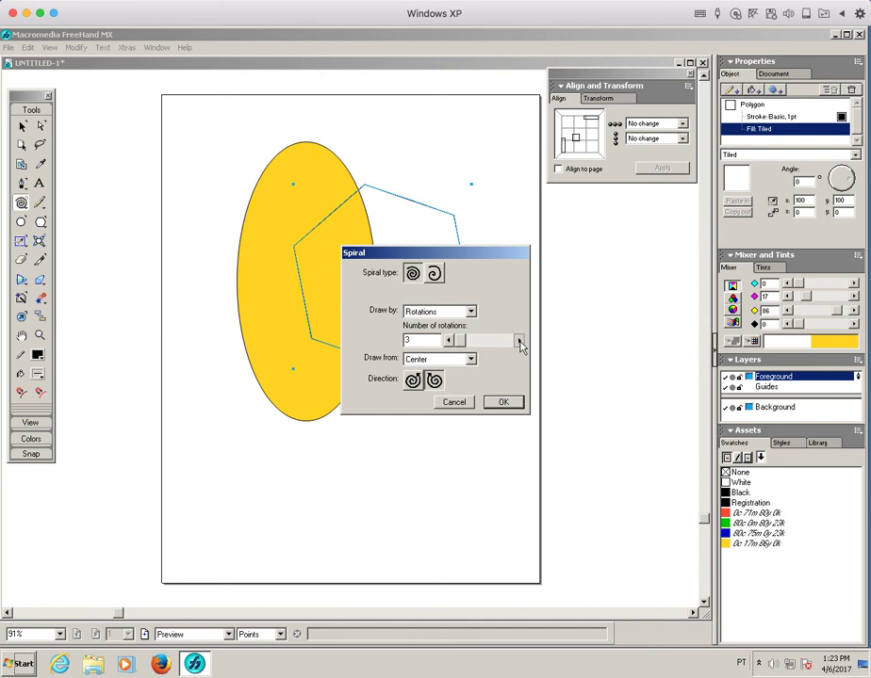
left_click(507, 403)
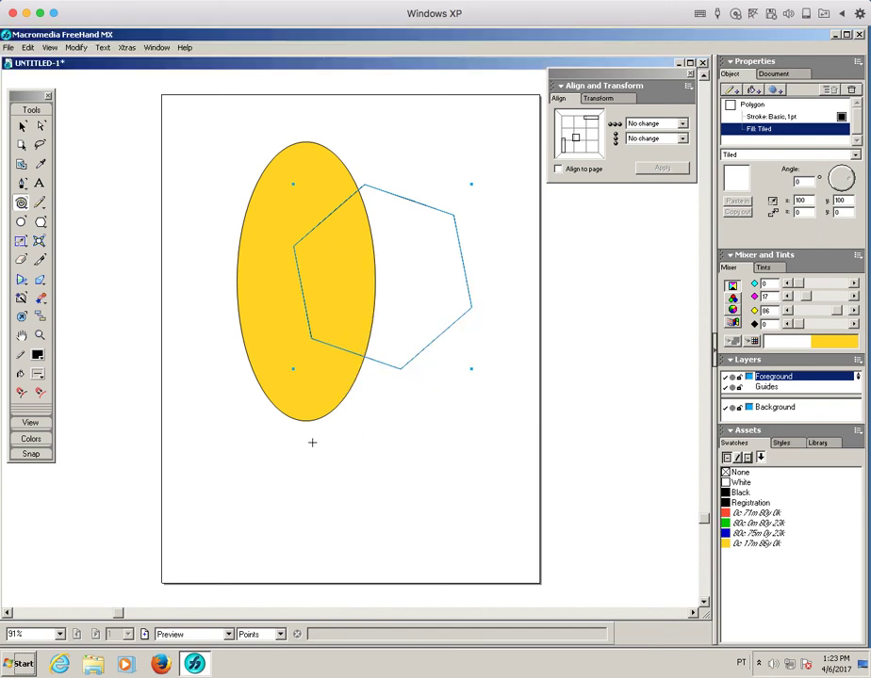
left_click_drag(269, 452, 286, 463)
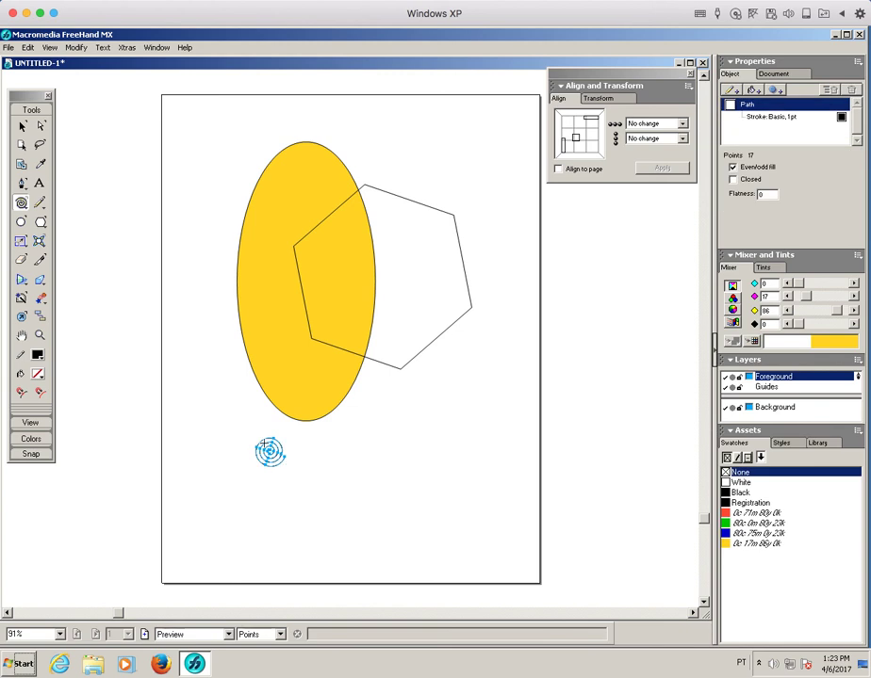
- Set the small spiral's stroke to 2 pt in the red 0c 71m 80y 0k
left_click(22, 126)
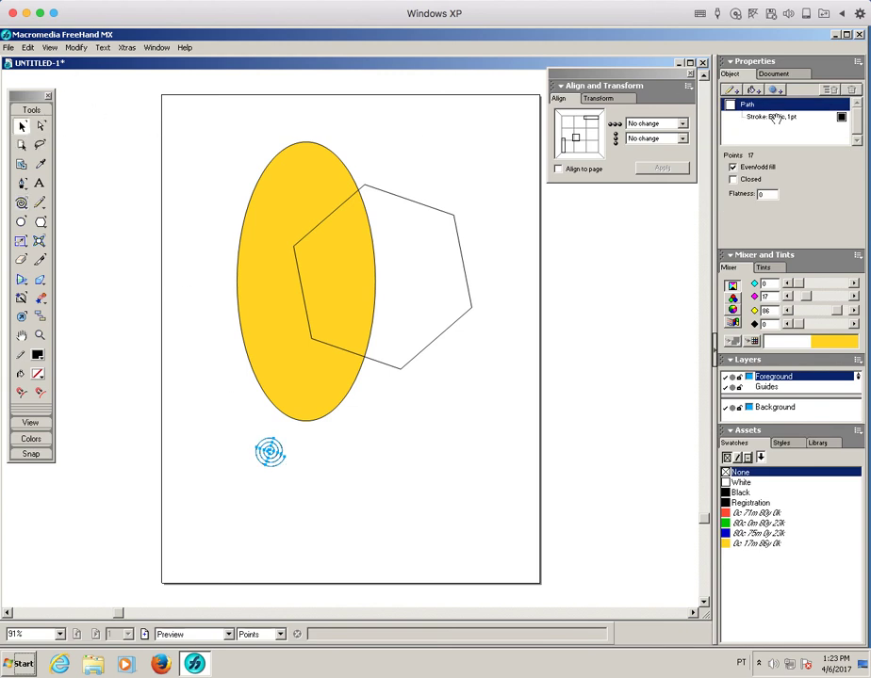
left_click(773, 116)
left_click(851, 171)
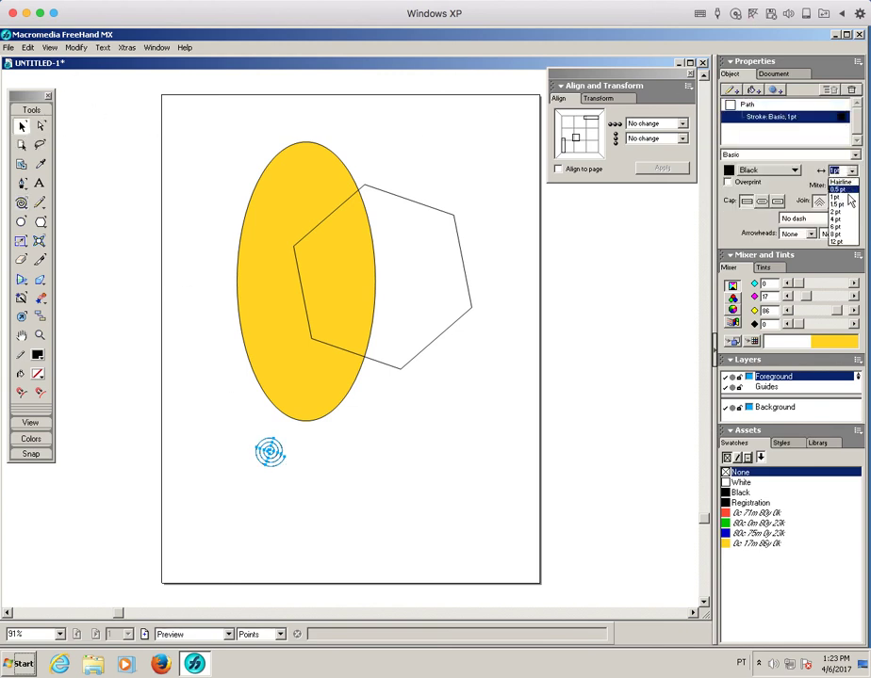
left_click(848, 212)
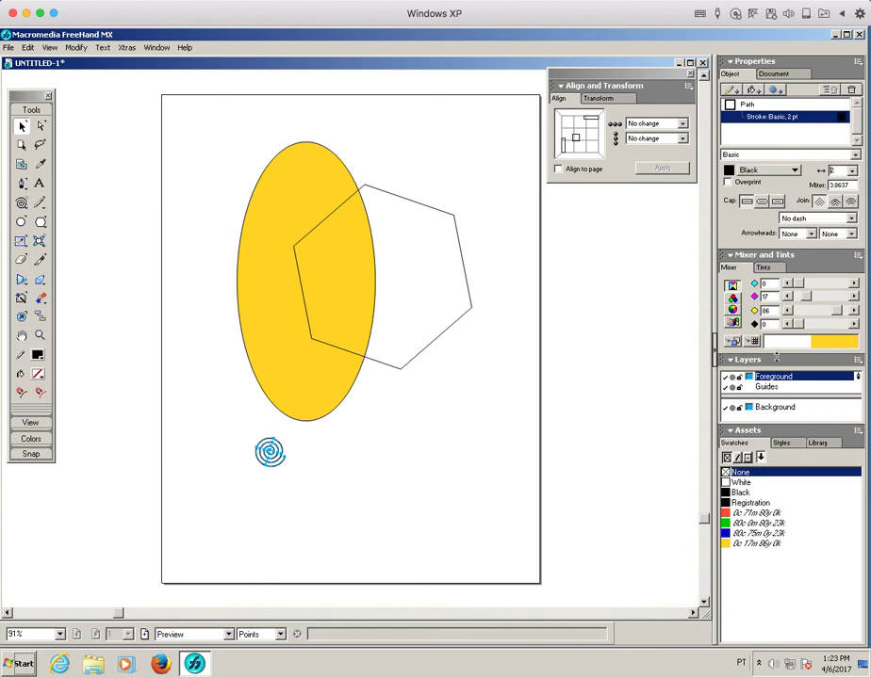
mouse_move(738, 512)
left_mouse_down()
mouse_move(768, 201)
mouse_move(822, 136)
left_mouse_up()
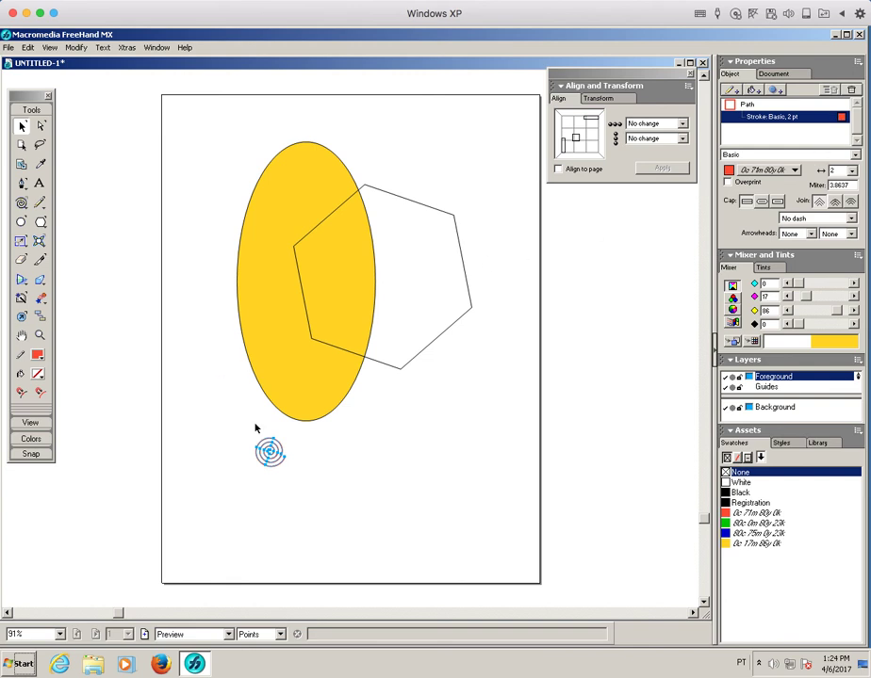
- Cut the red spiral and paste it in as the tile of the hexagon's Tiled fill
left_click(28, 47)
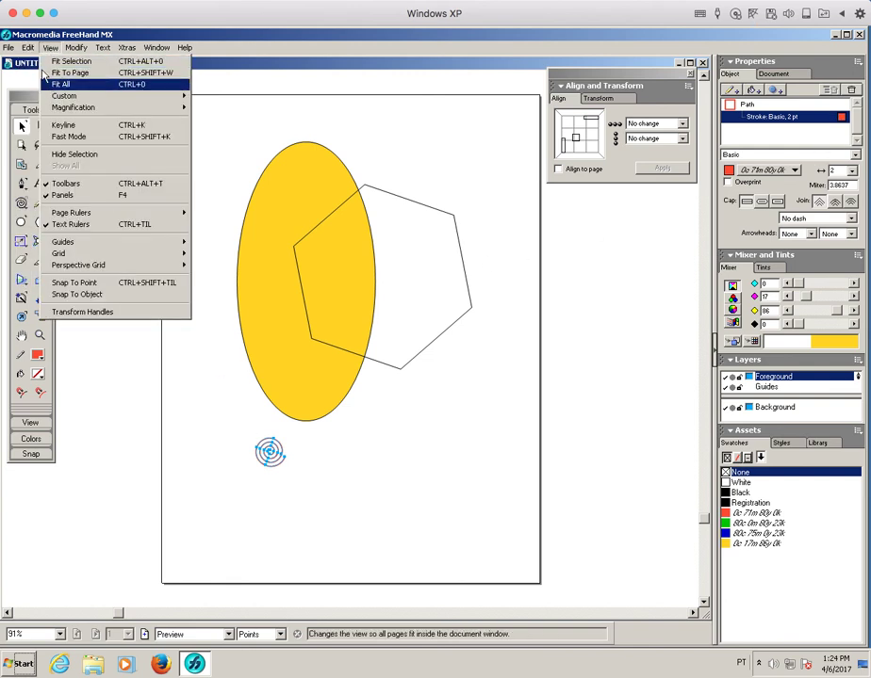
left_click(36, 90)
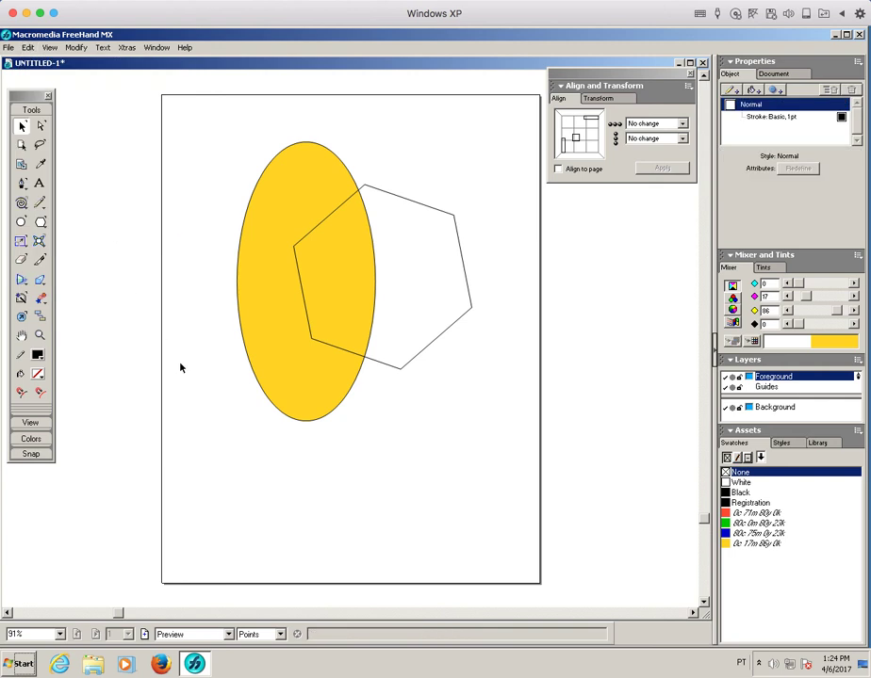
left_click(457, 239)
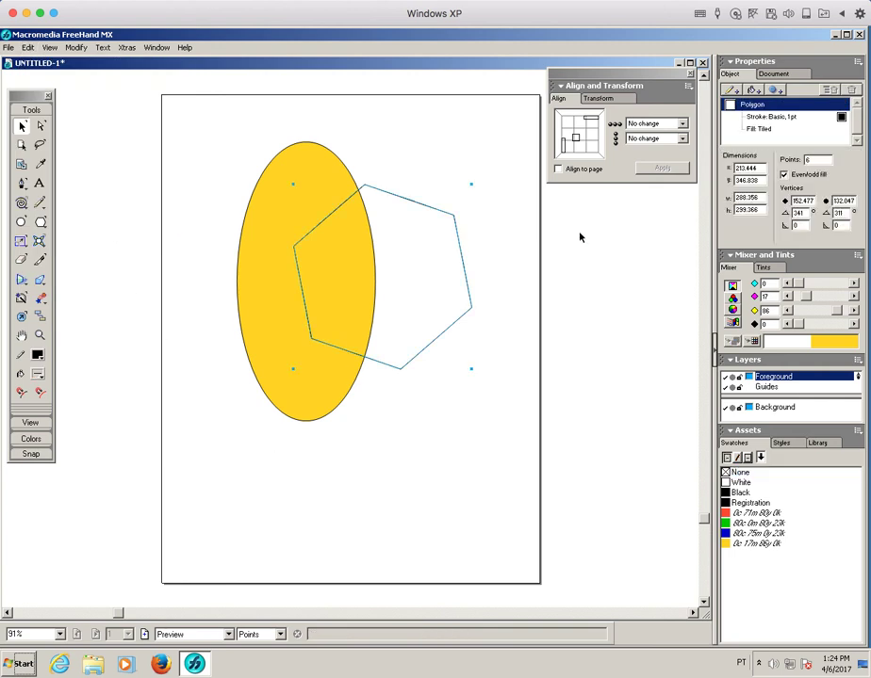
left_click(763, 128)
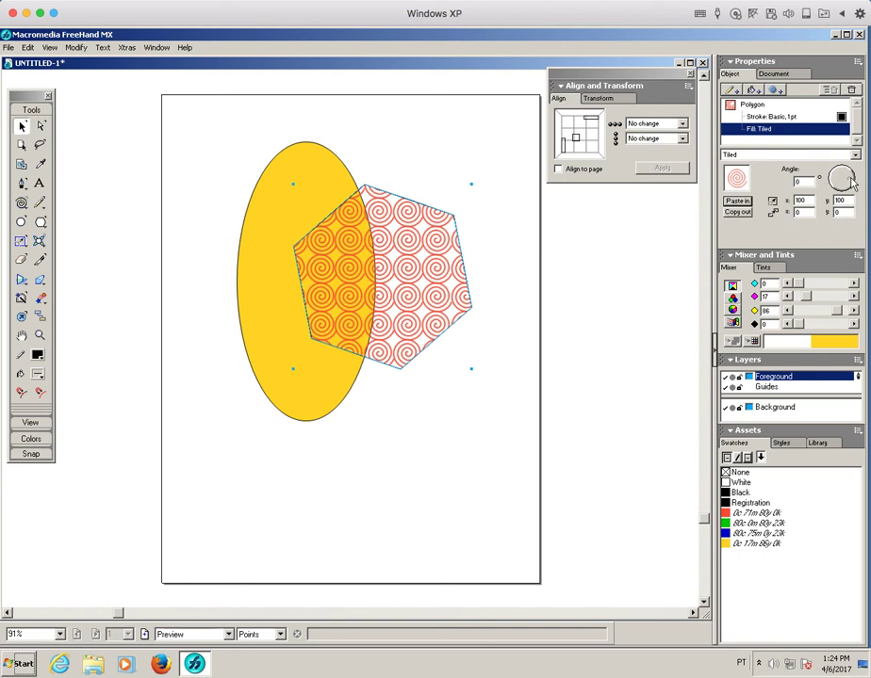
- Set the hexagon's Tiled fill to an angle of 54 degrees and a scale of 75 in both x and y
left_click_drag(851, 179, 846, 171)
double_click(806, 200)
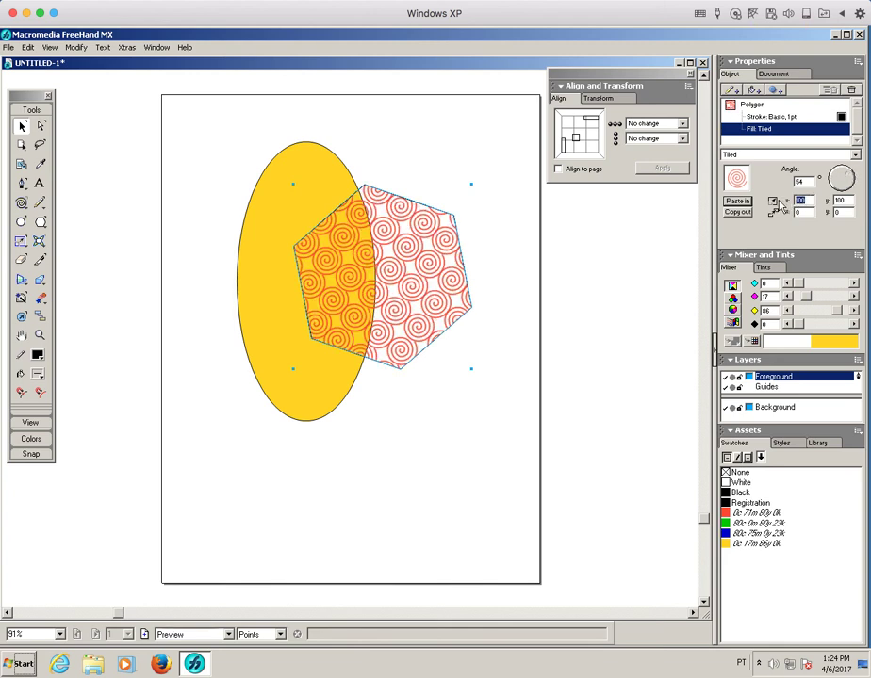
type("75")
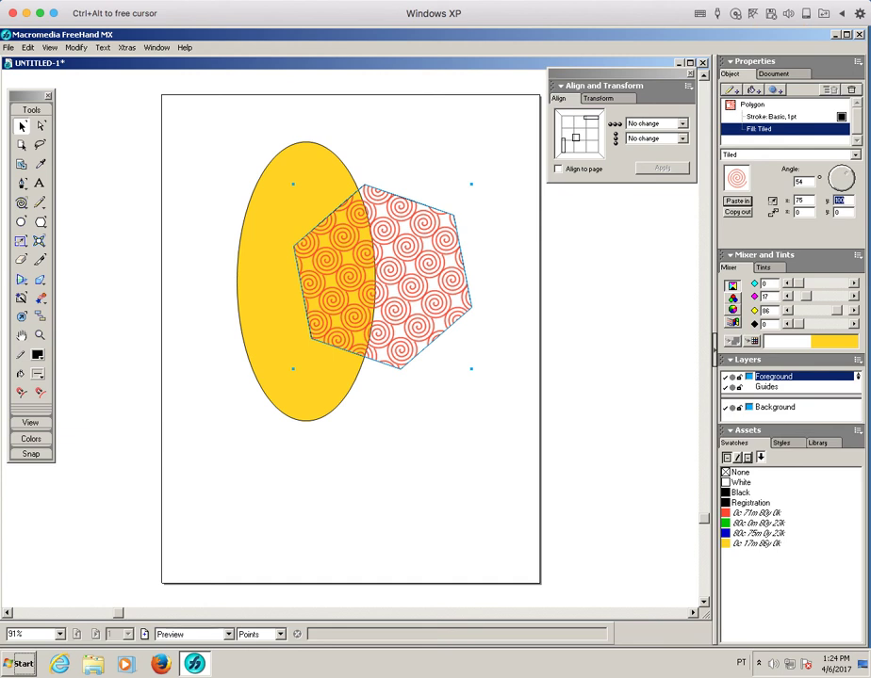
key("Return")
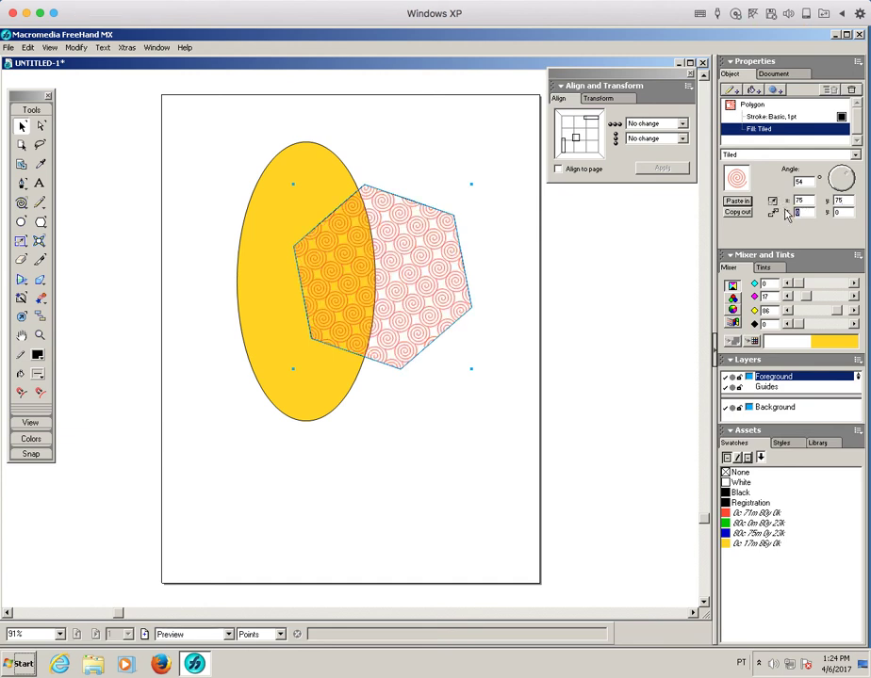
- Offset the tile by 10 in x and 40 in y, and move the hexagon slightly up on the page
type("10")
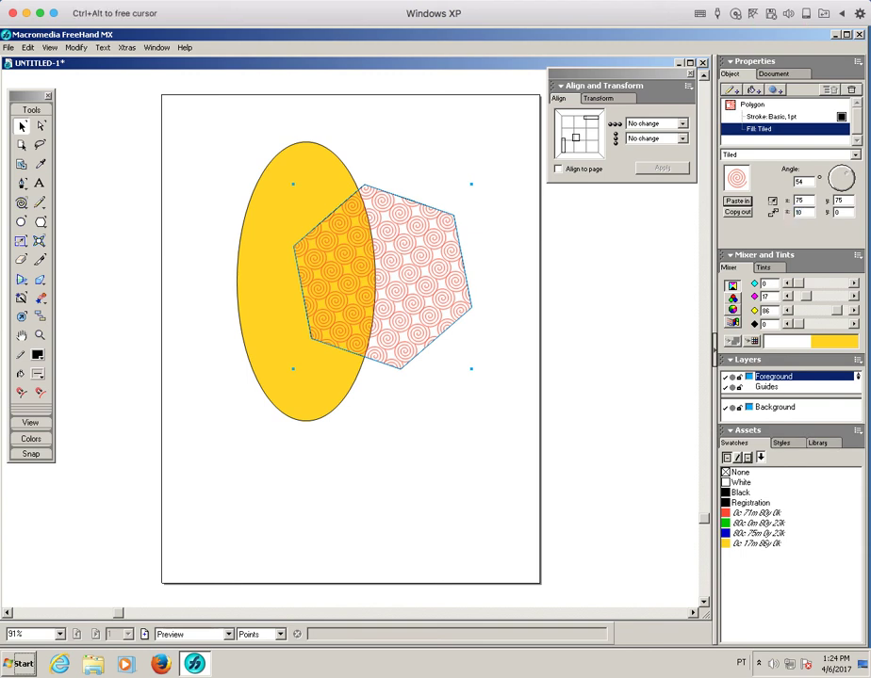
key("Return")
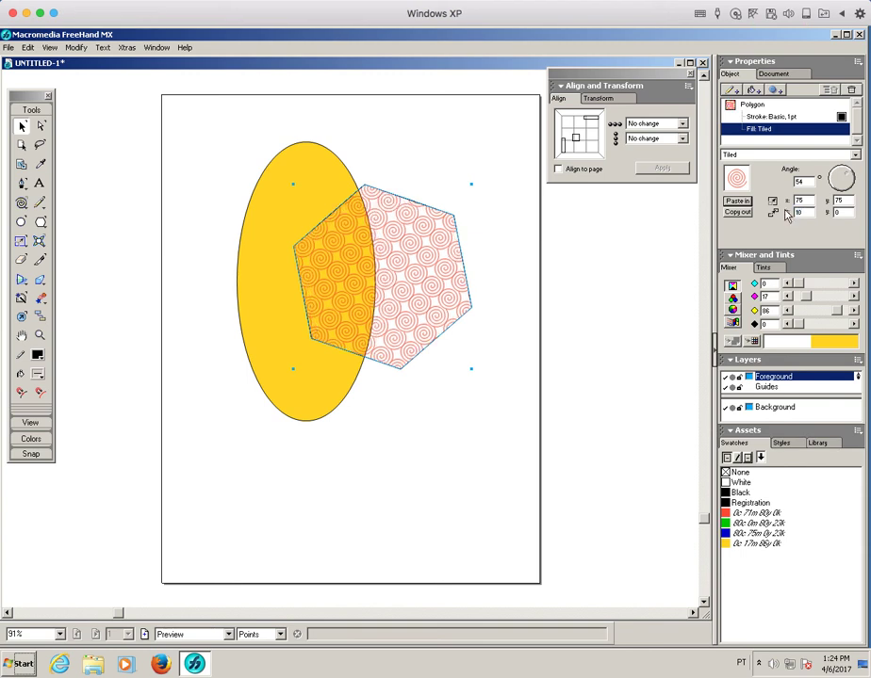
double_click(847, 211)
type("4")
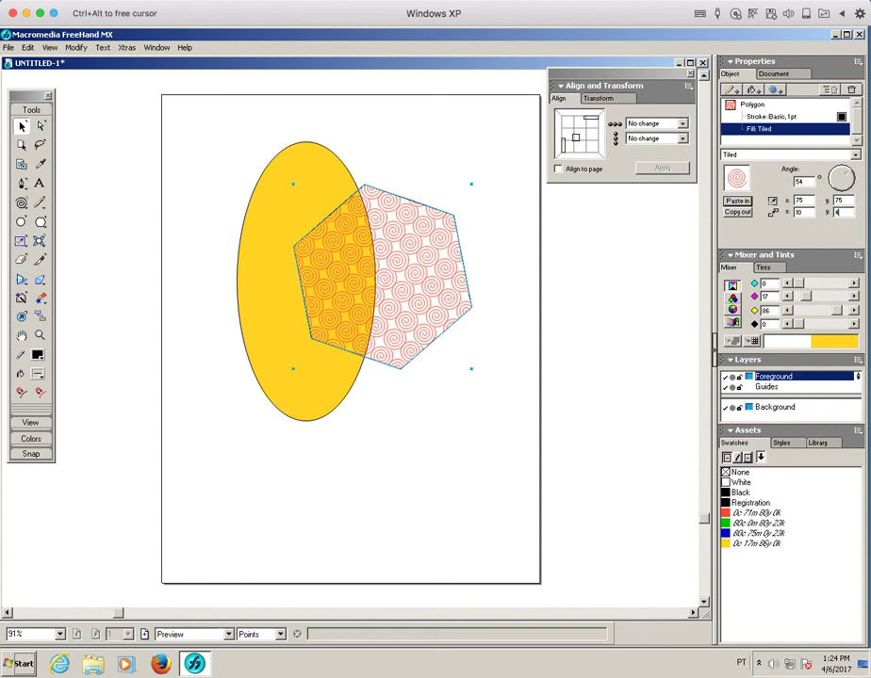
type("0")
key("Return")
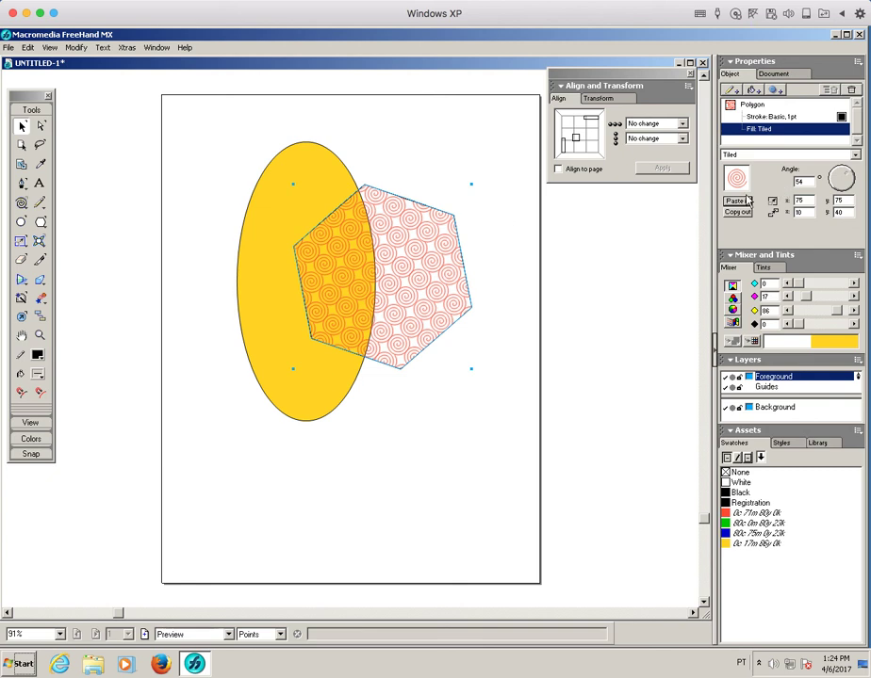
mouse_move(400, 243)
left_mouse_down()
mouse_move(399, 219)
mouse_move(417, 216)
mouse_move(408, 230)
left_mouse_up()
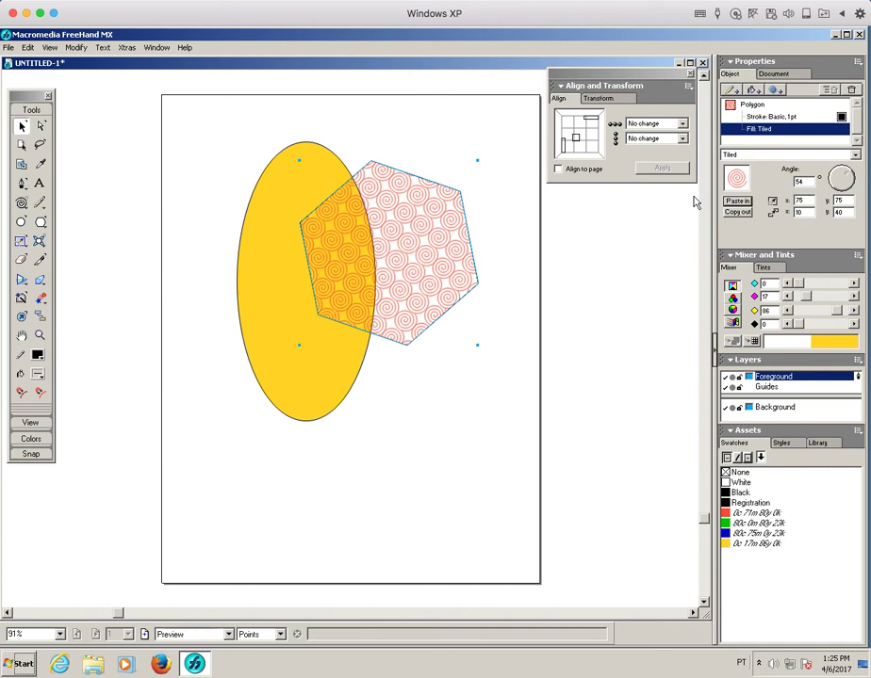
- Add a second Basic fill to the hexagon beneath the Tiled fill and colour it green 80c 0m 80y 23k
left_click(758, 90)
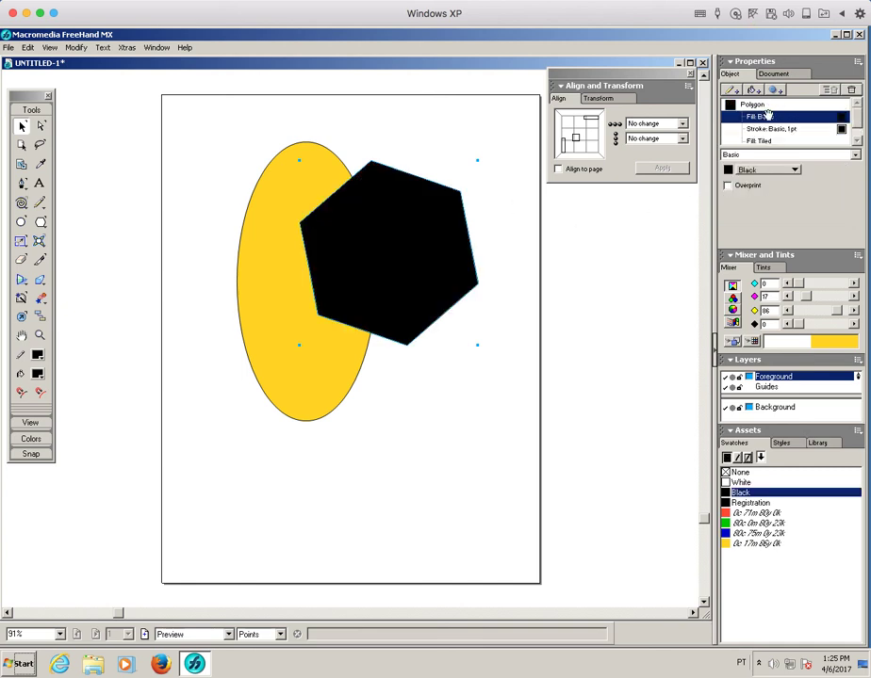
left_click_drag(761, 116, 768, 140)
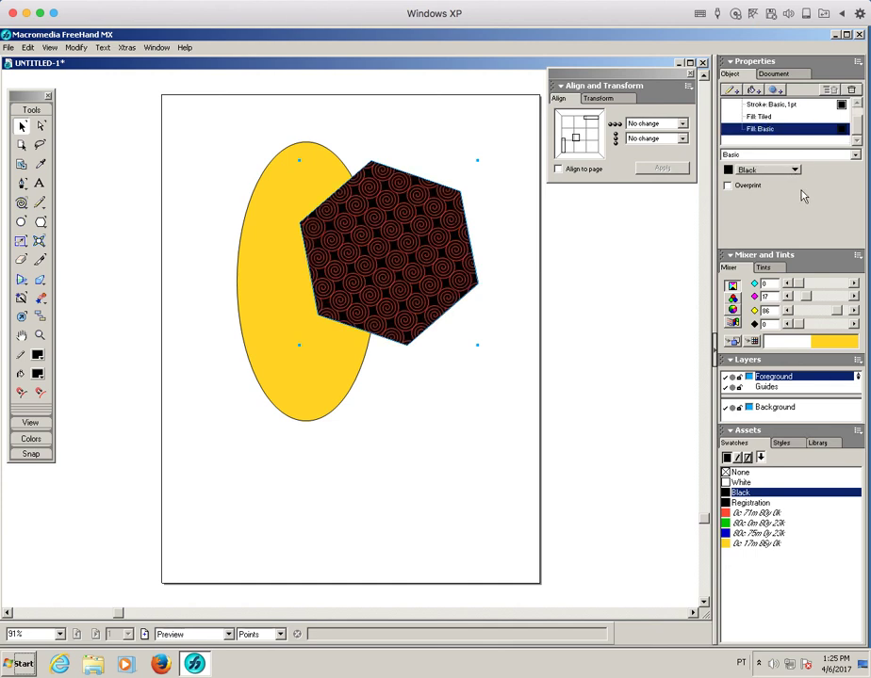
left_click_drag(722, 523, 843, 129)
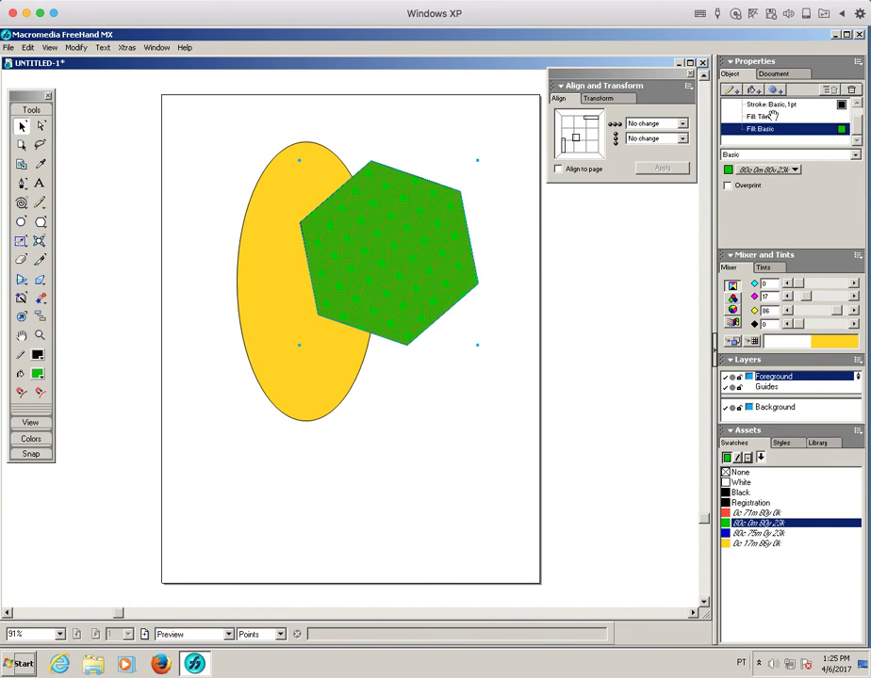
- Change the hexagon's green bottom fill to Gradient, and replace that with a Lens fill
left_click(855, 156)
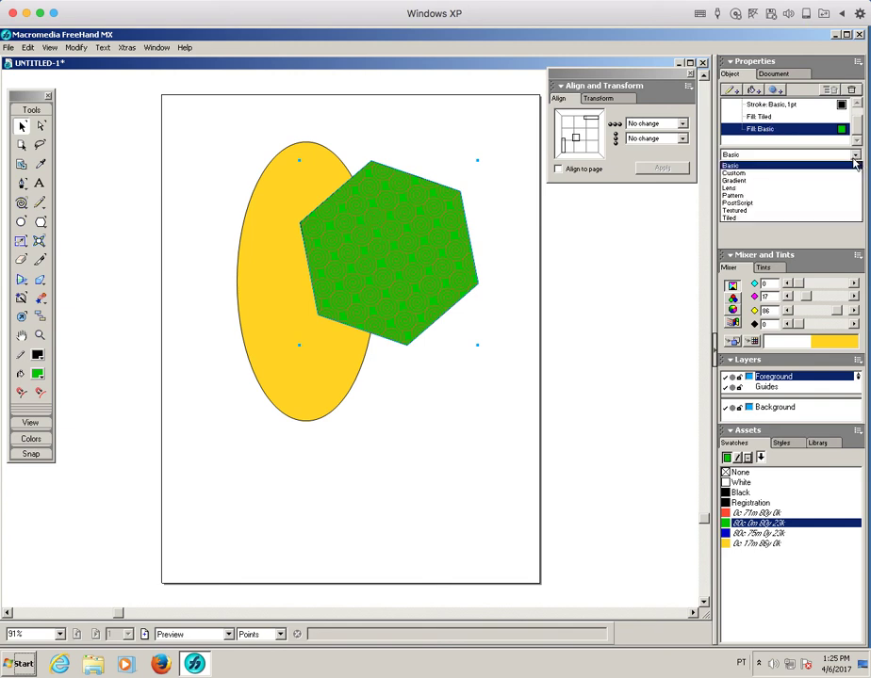
left_click(775, 181)
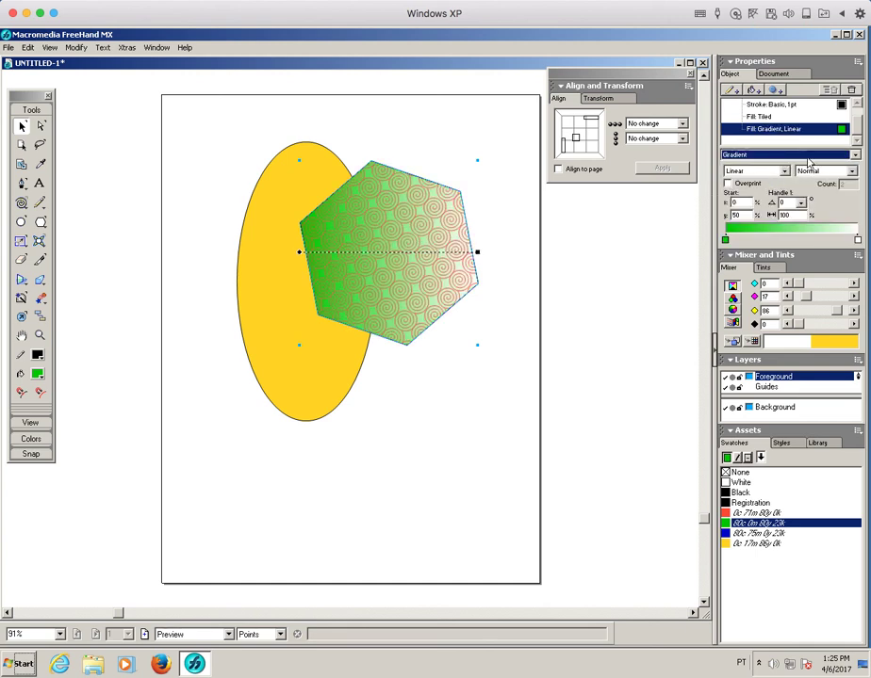
left_click(853, 156)
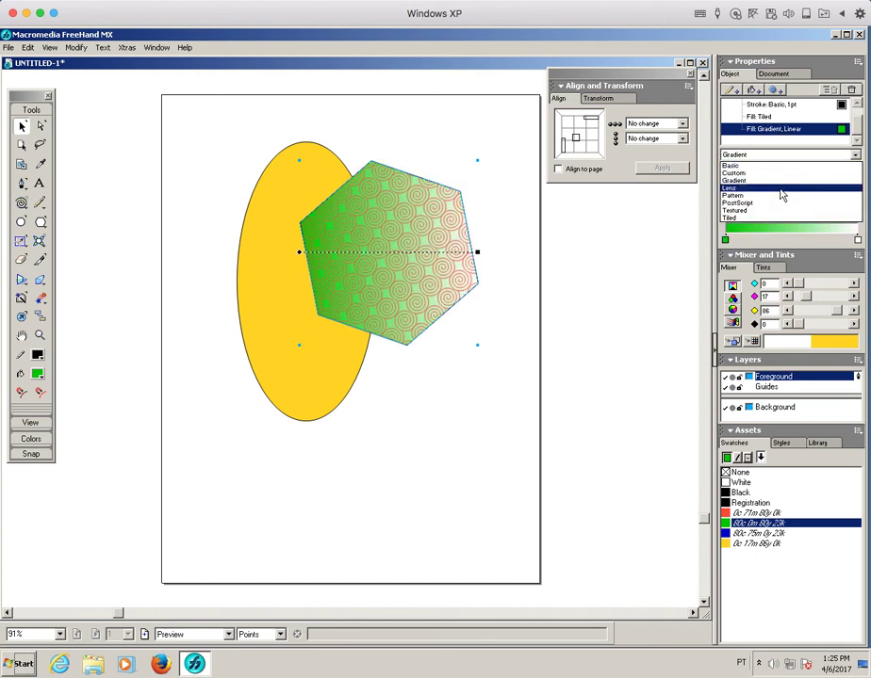
left_click(724, 201)
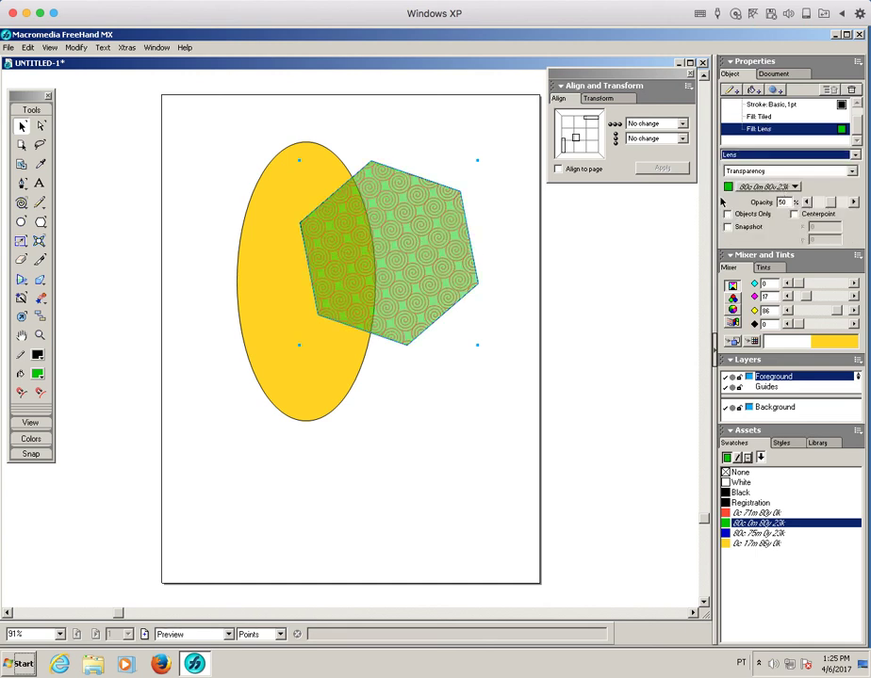
- Switch the Lens fill to Magnify and reposition the hexagon over the ellipse's edge
left_click(851, 171)
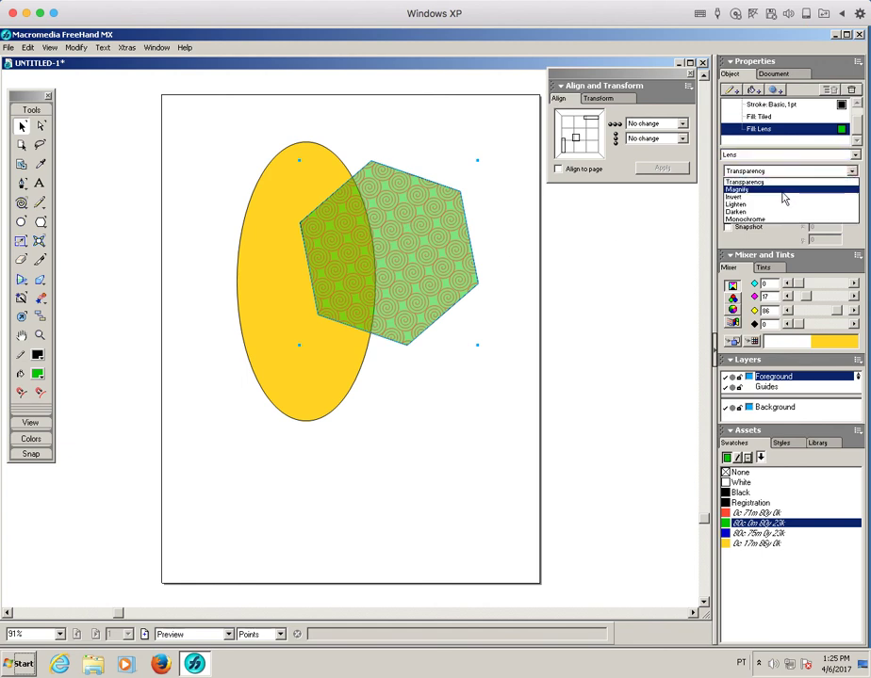
left_click(740, 189)
left_click_drag(443, 199, 426, 216)
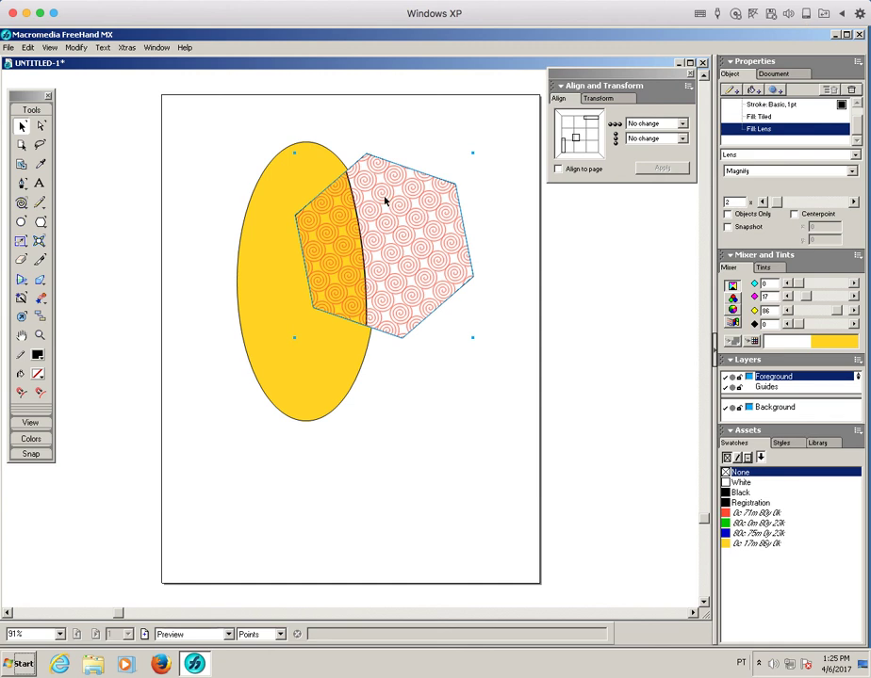
- Add another fill to the hexagon, make it a linear Gradient, and place it beneath the Lens fill
left_click(752, 90)
mouse_move(754, 117)
left_mouse_down()
mouse_move(762, 133)
mouse_move(769, 120)
left_mouse_up()
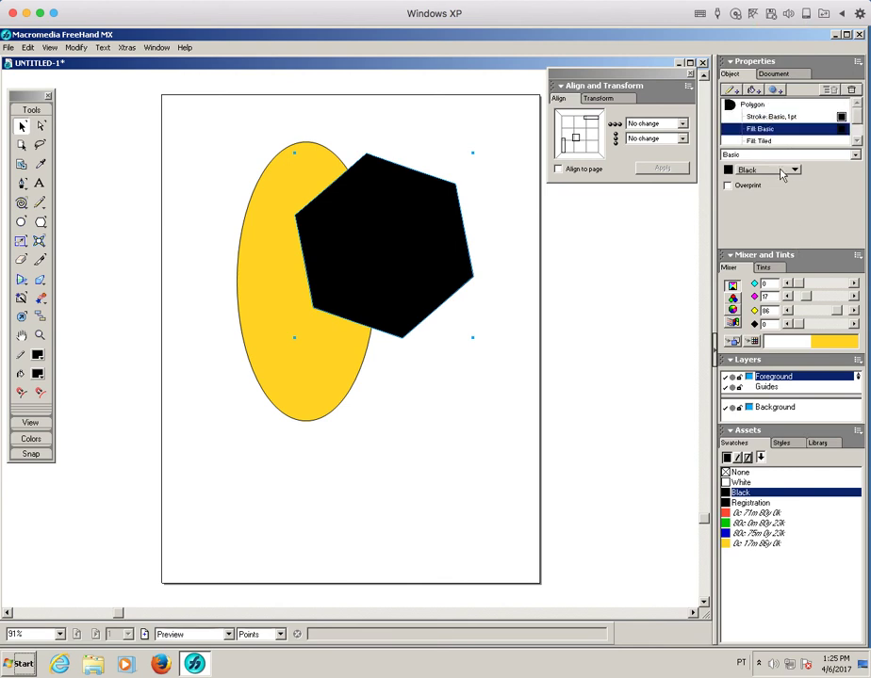
left_click(788, 156)
left_click(778, 182)
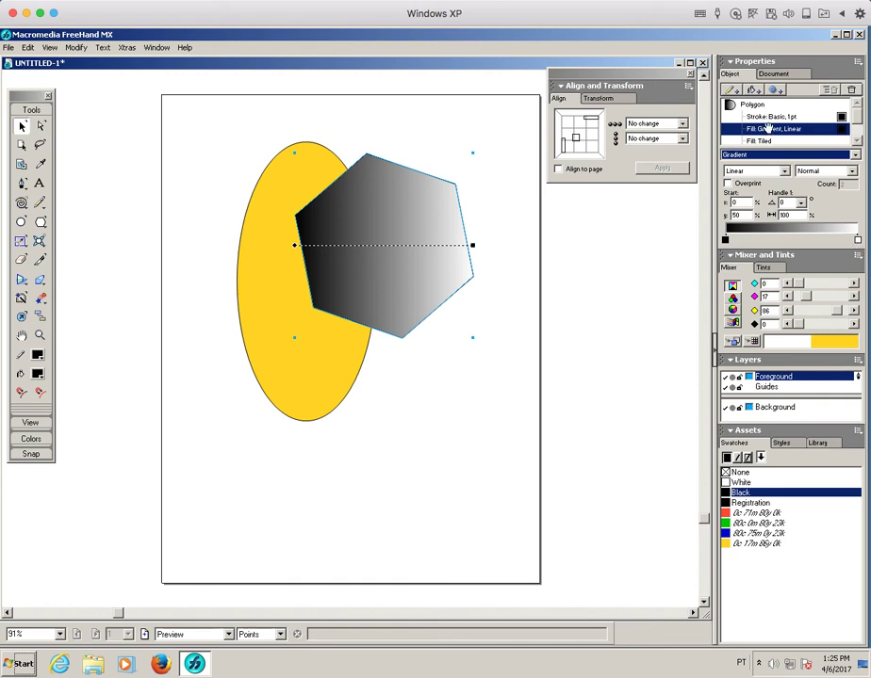
mouse_move(769, 127)
left_mouse_down()
mouse_move(772, 193)
mouse_move(772, 121)
mouse_move(770, 140)
left_mouse_up()
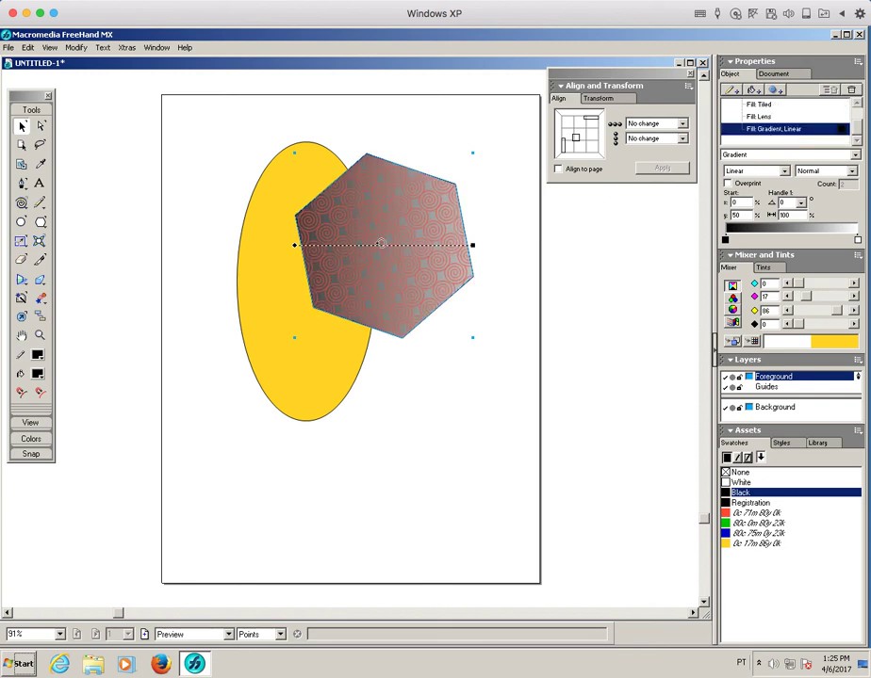
- Set the Lens fill to Transparency in green 80c 0m 80y 23k, and move the hexagon upward over the ellipse
left_click(771, 115)
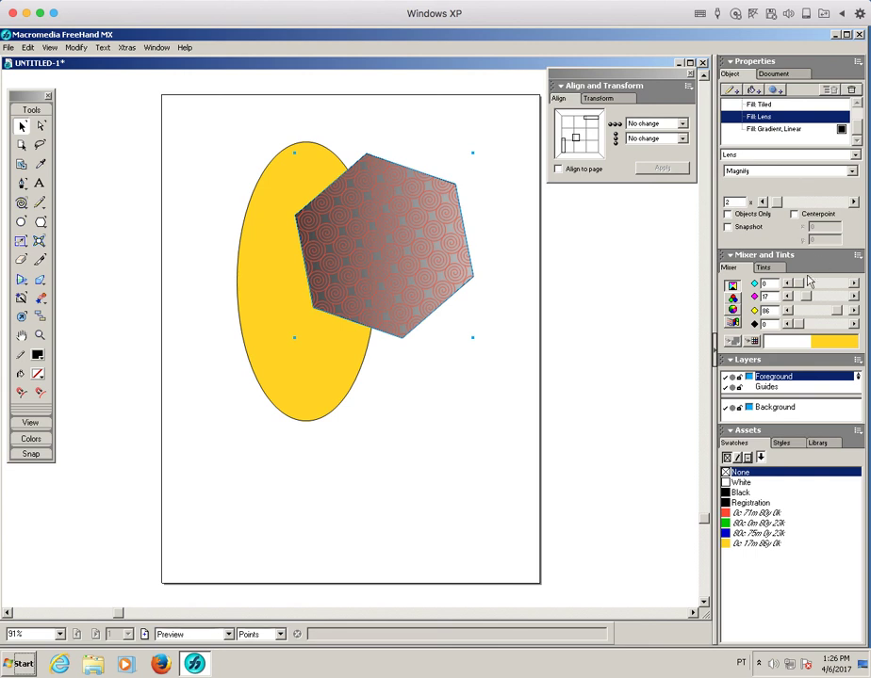
left_click(801, 171)
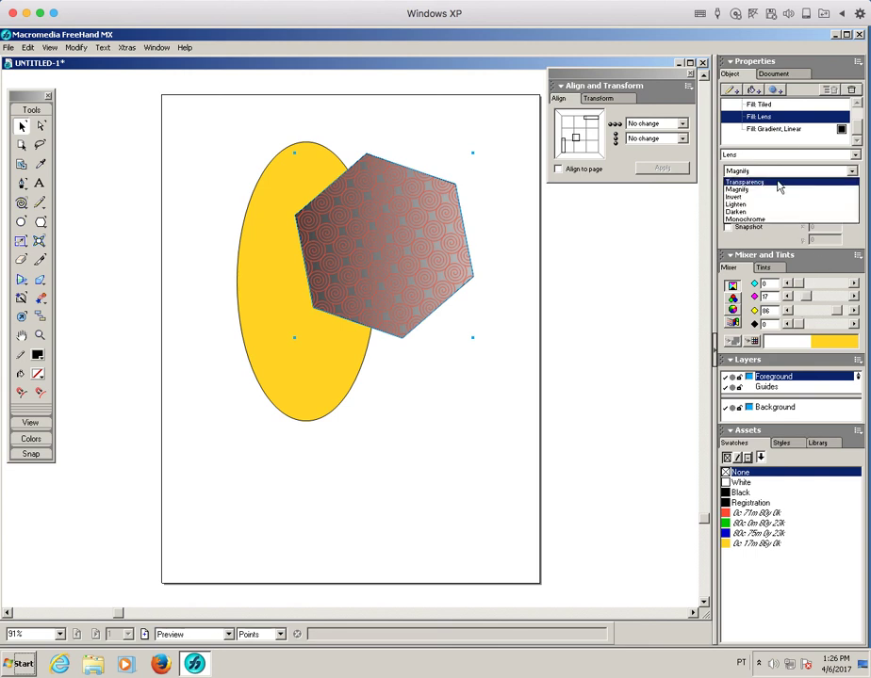
left_click(781, 185)
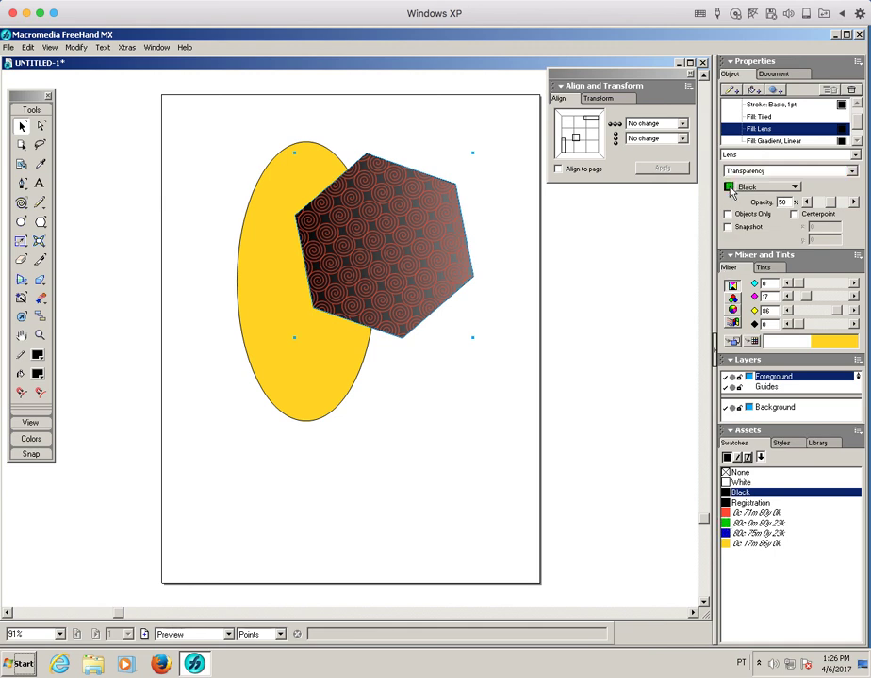
left_click_drag(726, 523, 730, 189)
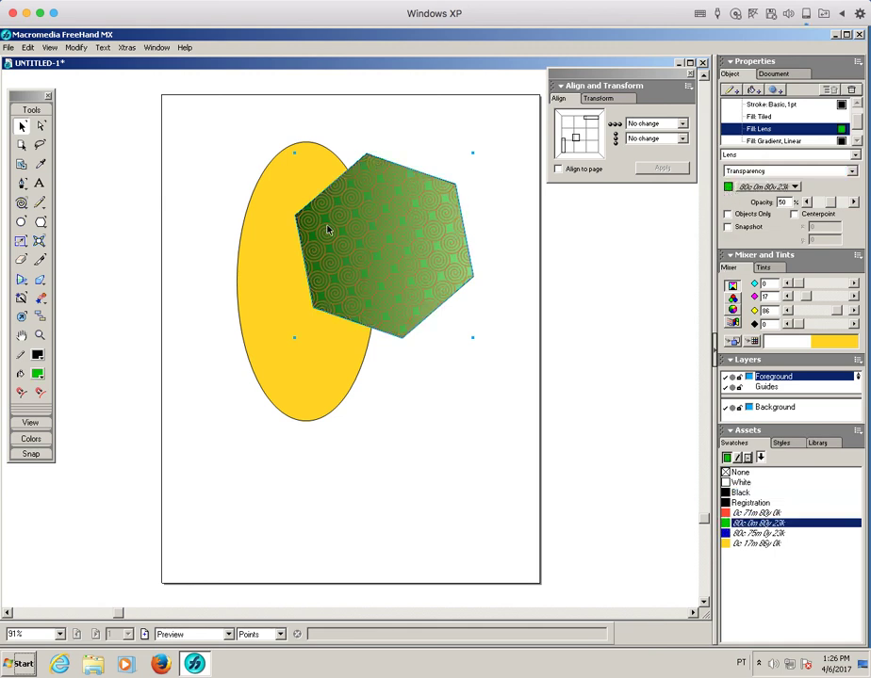
mouse_move(406, 232)
left_mouse_down()
mouse_move(391, 193)
mouse_move(411, 223)
left_mouse_up()
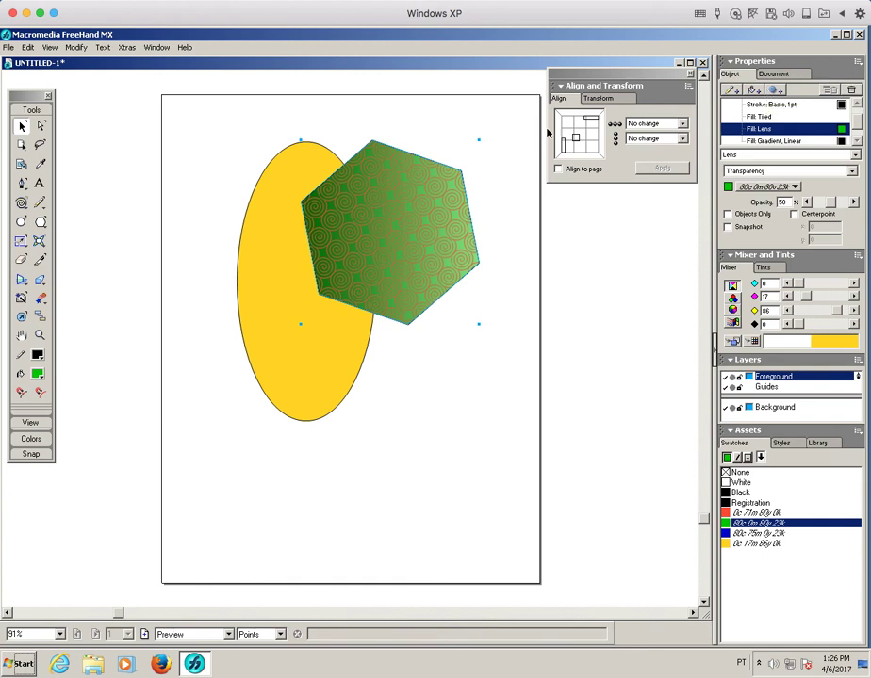
left_click_drag(430, 195, 417, 179)
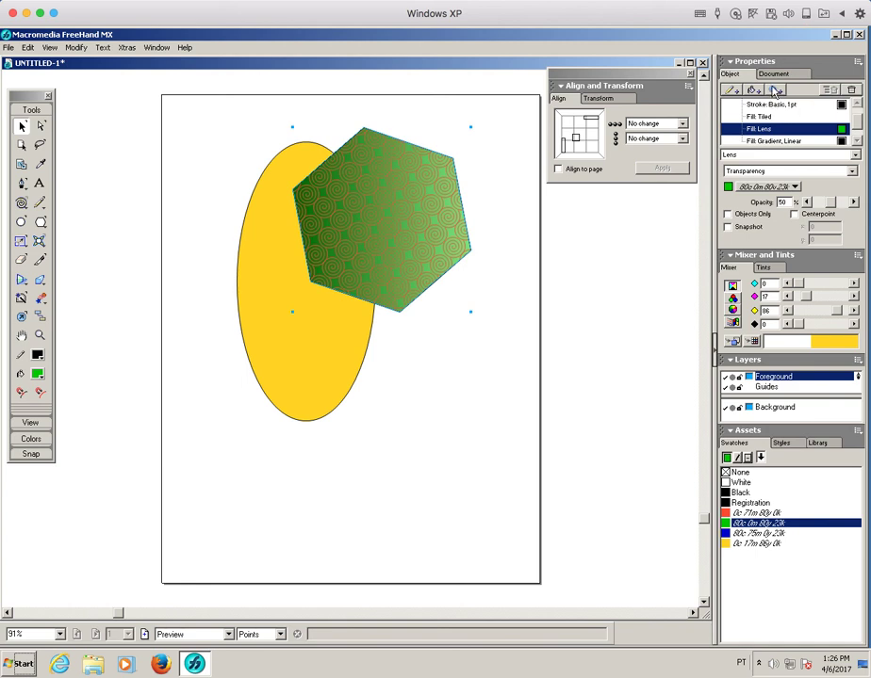
- Apply a Gaussian Blur effect to the hexagon's Lens fill and move the hexagon down over the ellipse
left_click(779, 90)
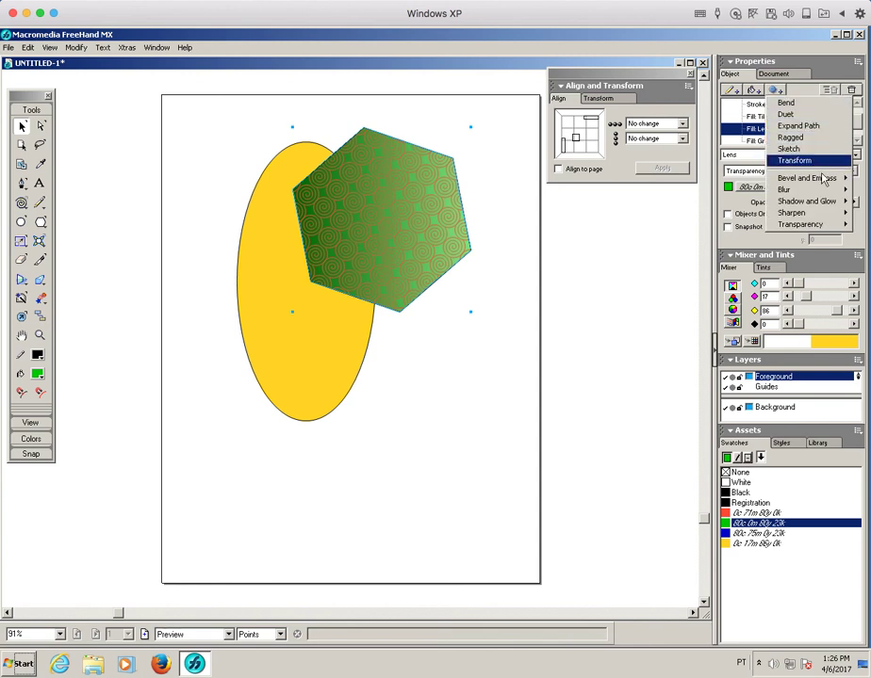
mouse_move(821, 185)
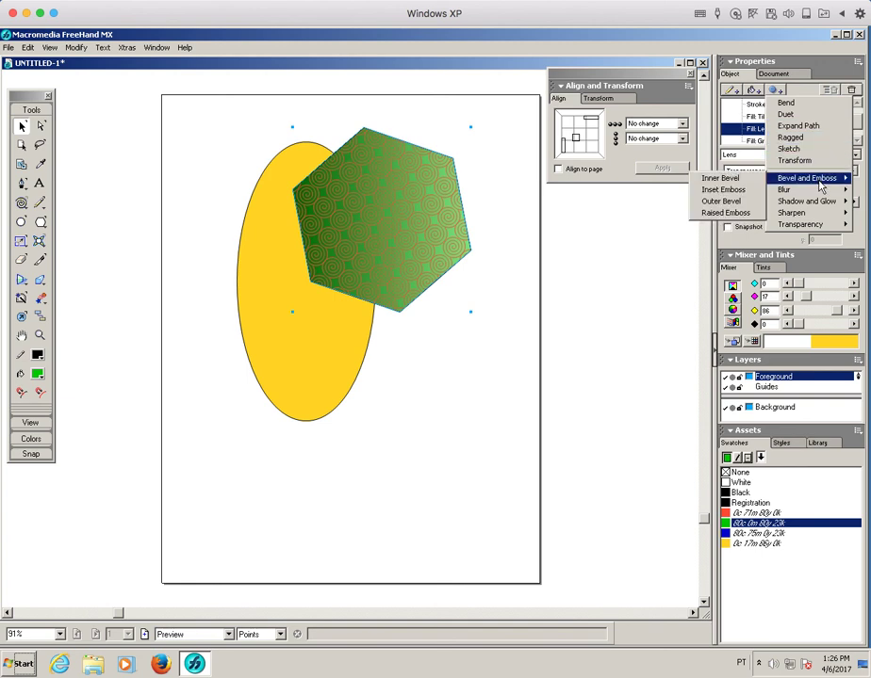
mouse_move(818, 224)
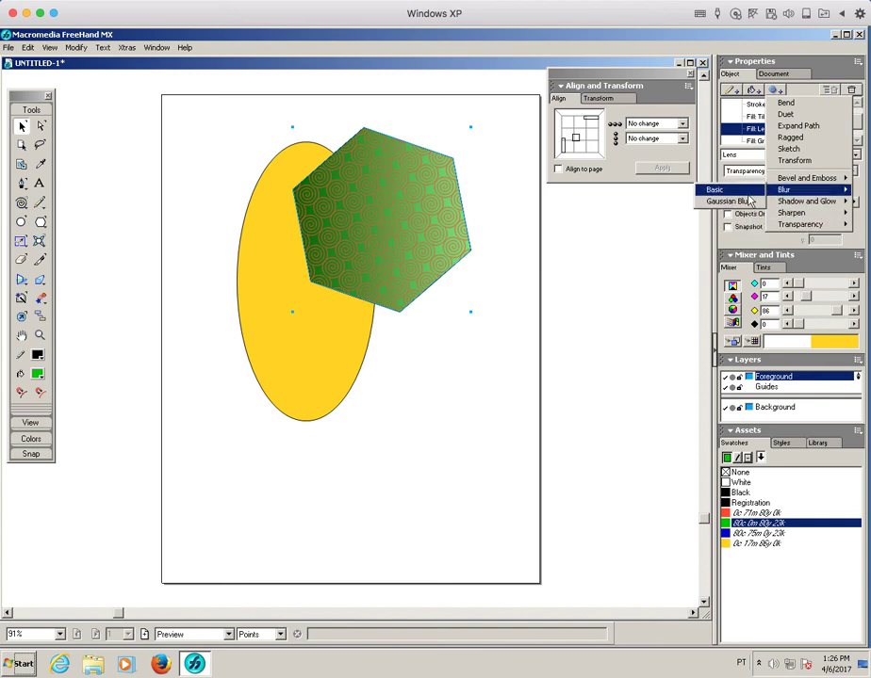
left_click(730, 201)
left_click_drag(332, 160, 319, 221)
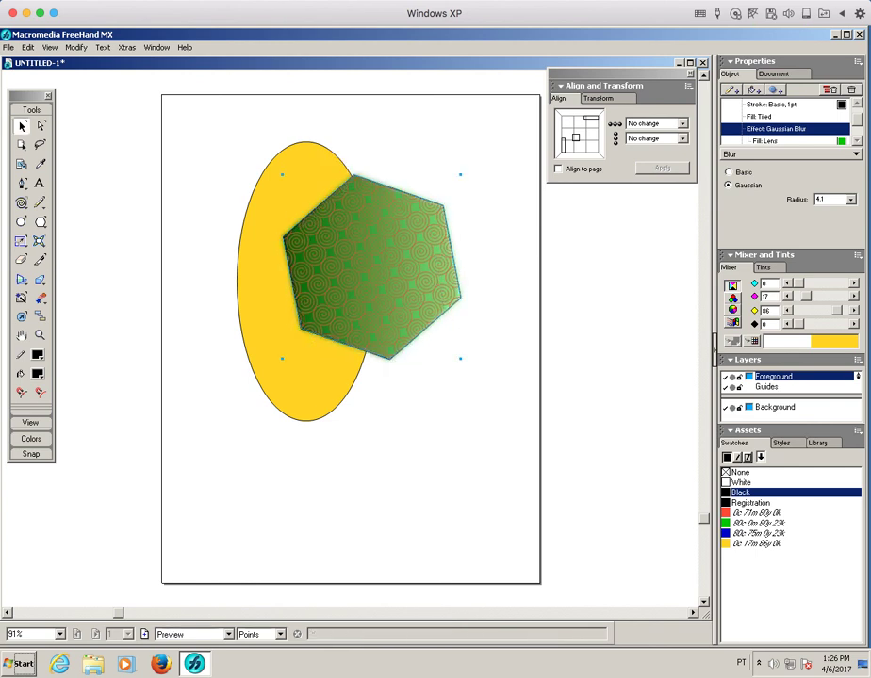
- Inspect the hexagon's blurred top corner at 400% and change the blur type to Basic
key("z")
left_click(348, 176)
left_click(346, 354)
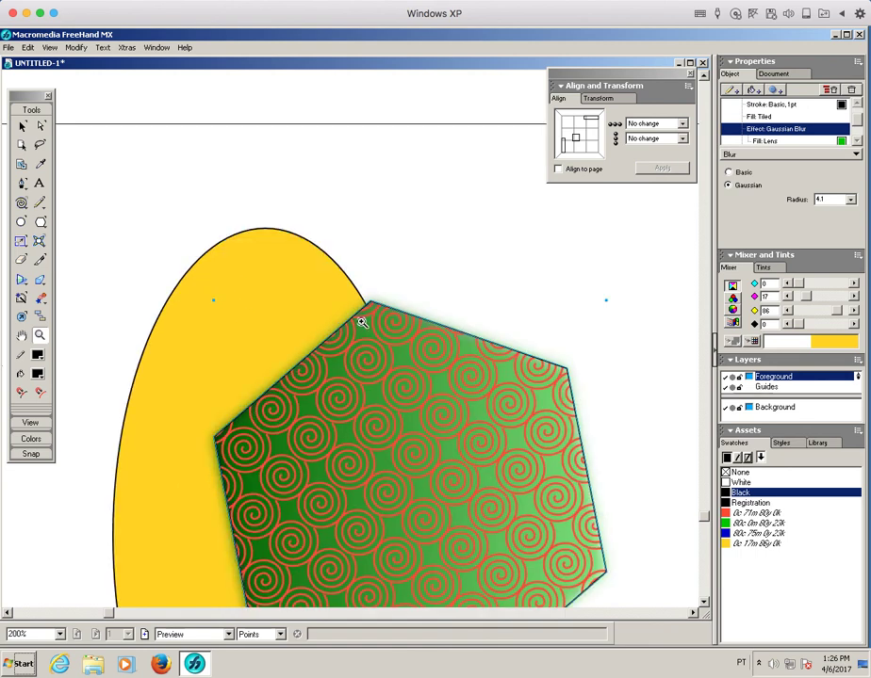
left_click(362, 317)
key("v")
left_click(744, 173)
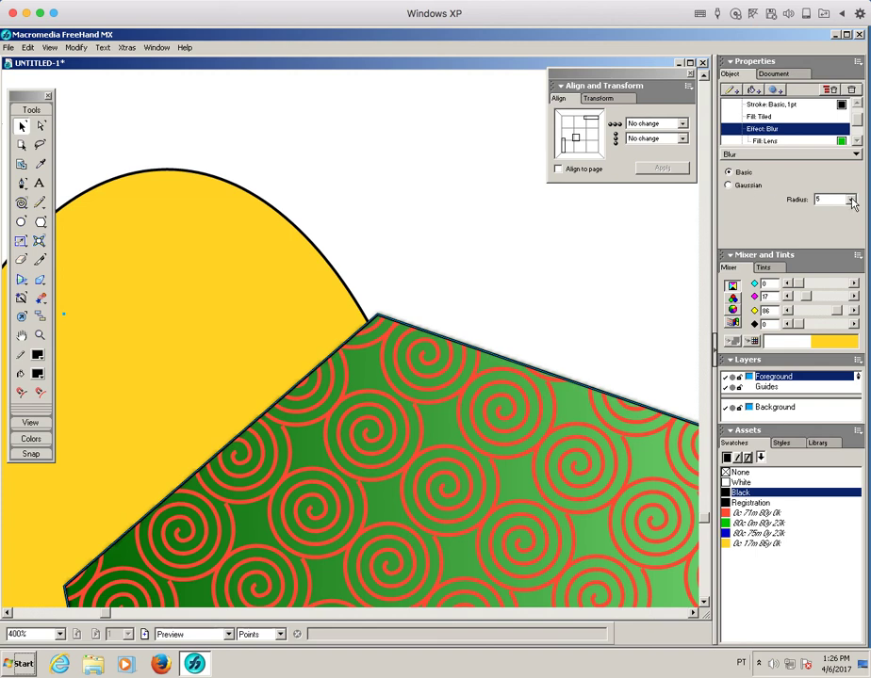
- Move the blur effect above the hexagon's Tiled fill and stroke, and set its type to Gaussian
left_click_drag(770, 131, 765, 116)
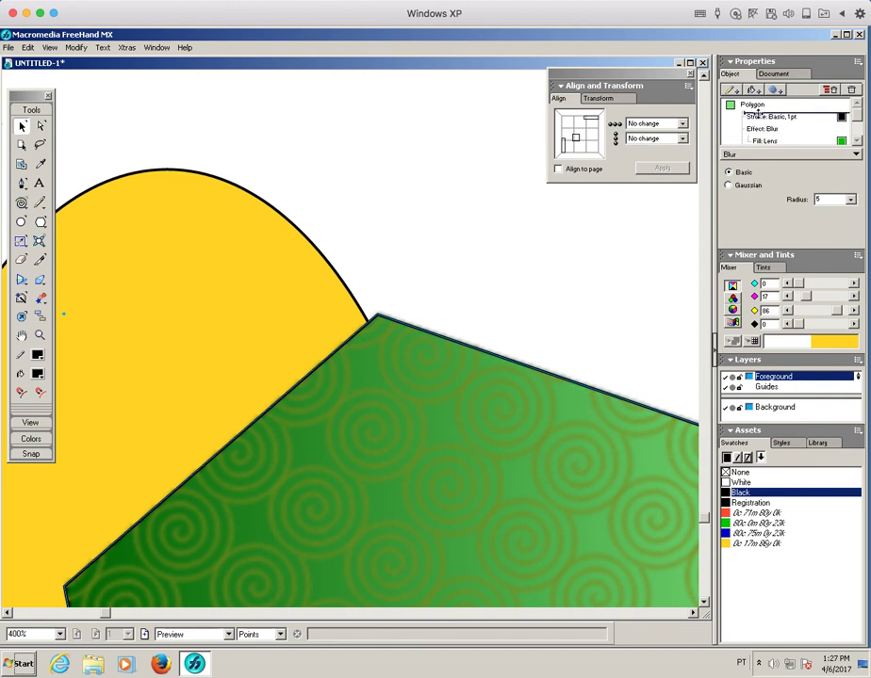
left_click_drag(759, 129, 758, 111)
left_click(741, 188)
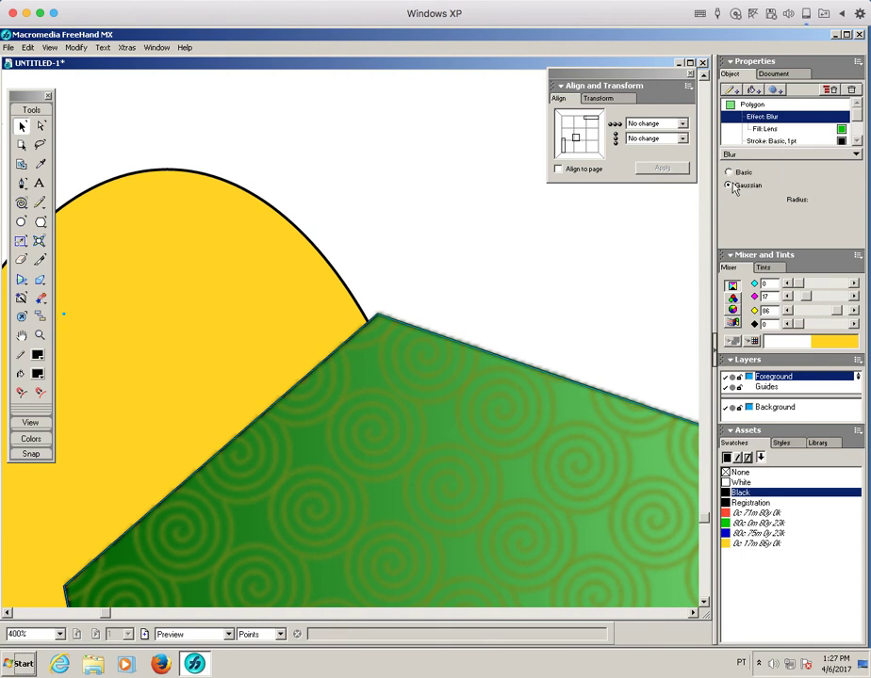
- Change the effect above the hexagon's Lens fill to Drop Shadow and check the shadow at 800% and 100% zoom
left_click(778, 154)
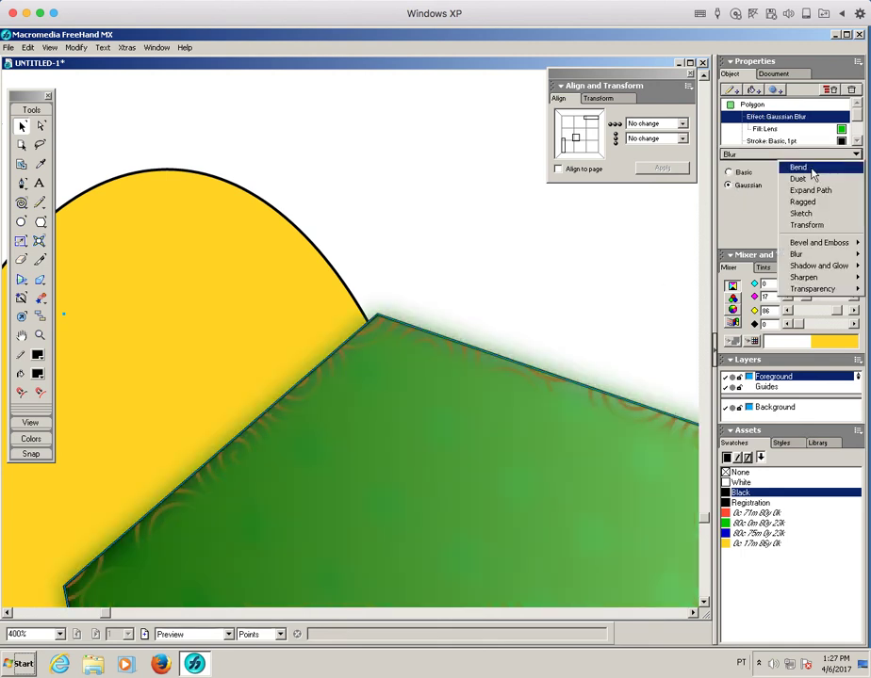
mouse_move(838, 274)
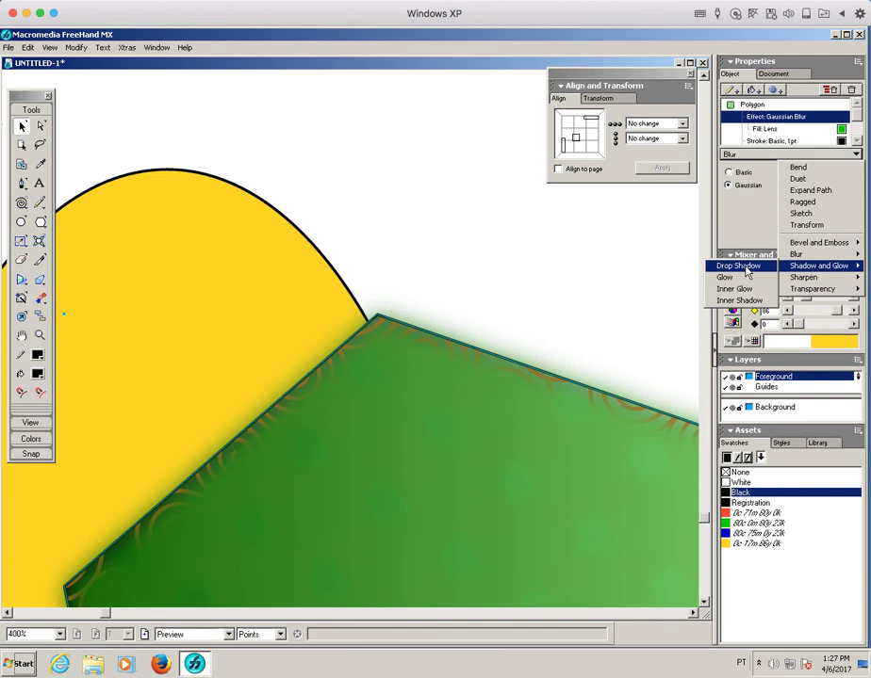
left_click(747, 267)
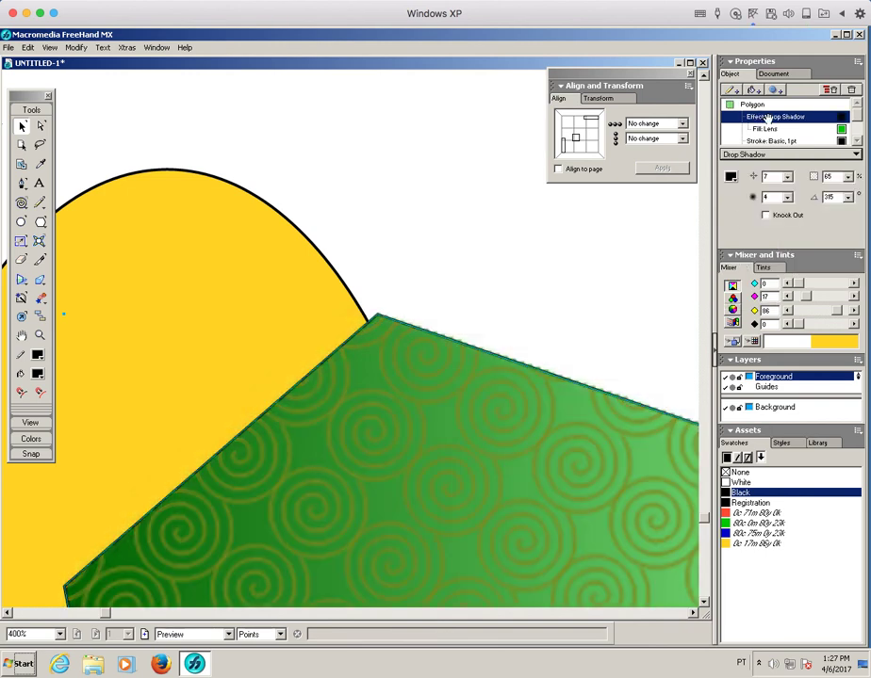
mouse_move(769, 116)
left_mouse_down()
mouse_move(771, 135)
mouse_move(775, 101)
left_mouse_up()
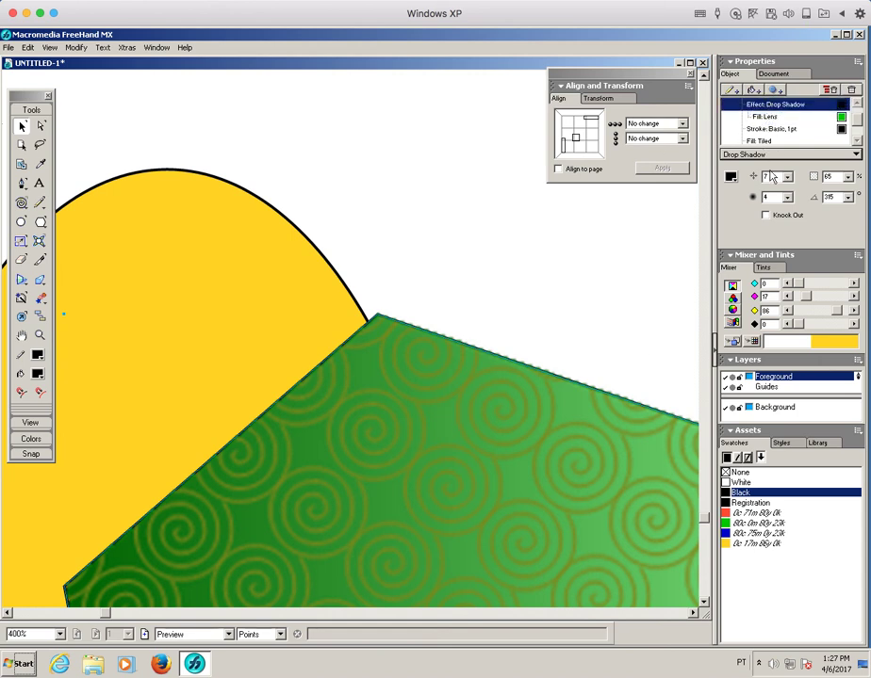
left_click(857, 104)
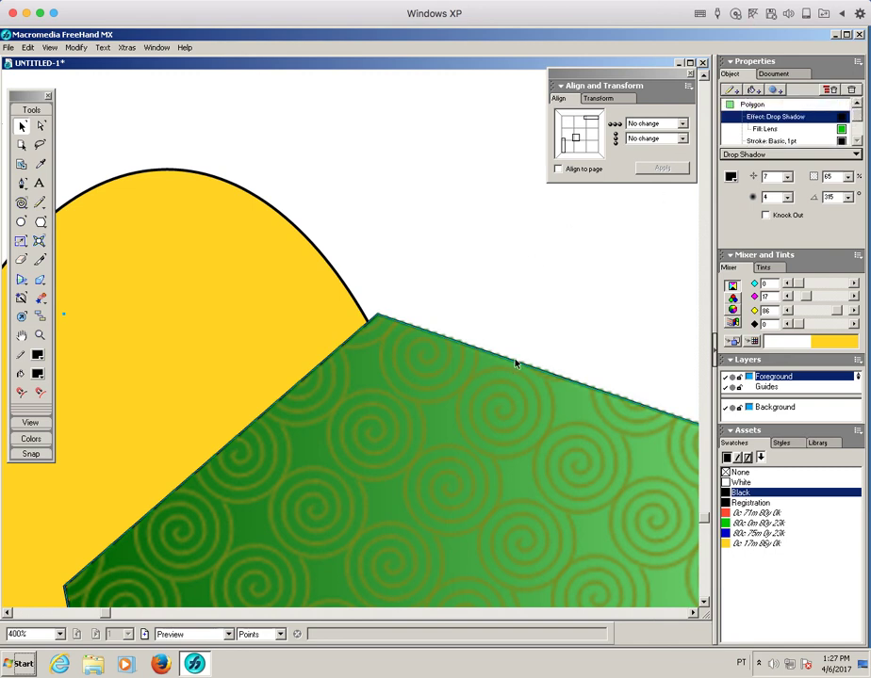
left_click(39, 334)
left_click(584, 423)
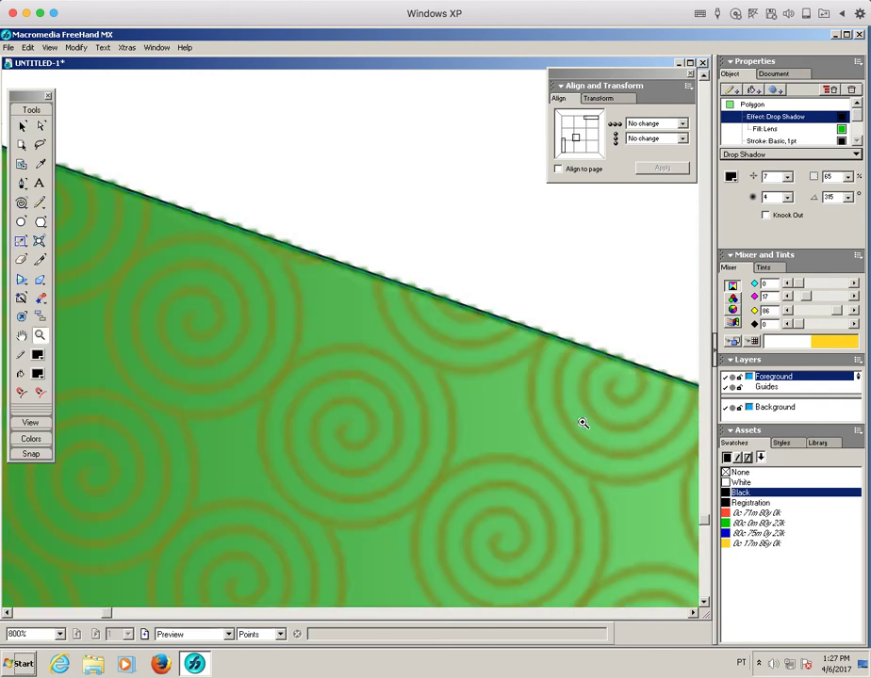
left_click(570, 424, "alt")
left_click(349, 411, "alt")
left_click(264, 436, "alt")
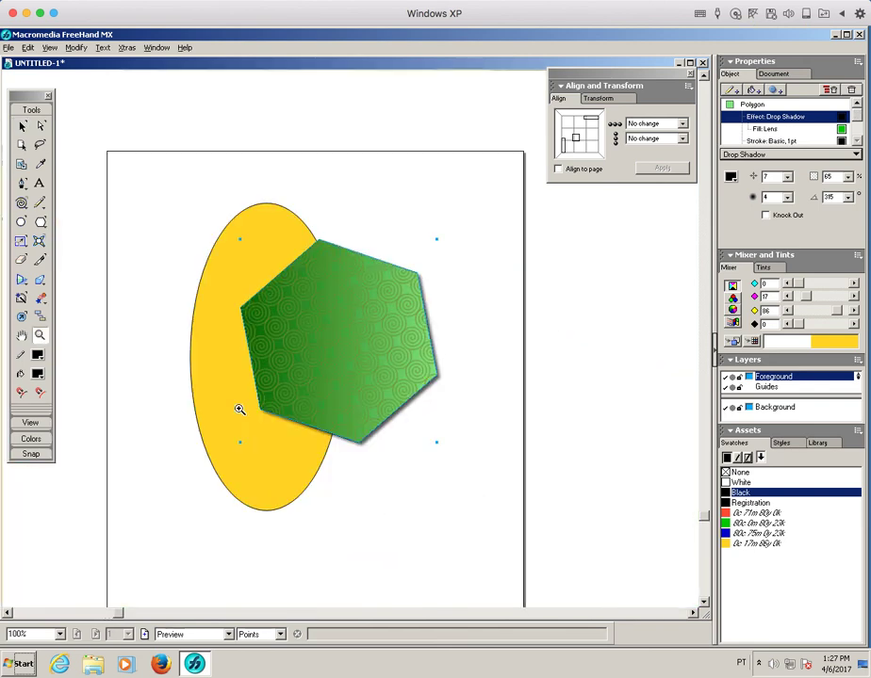
left_click(22, 125)
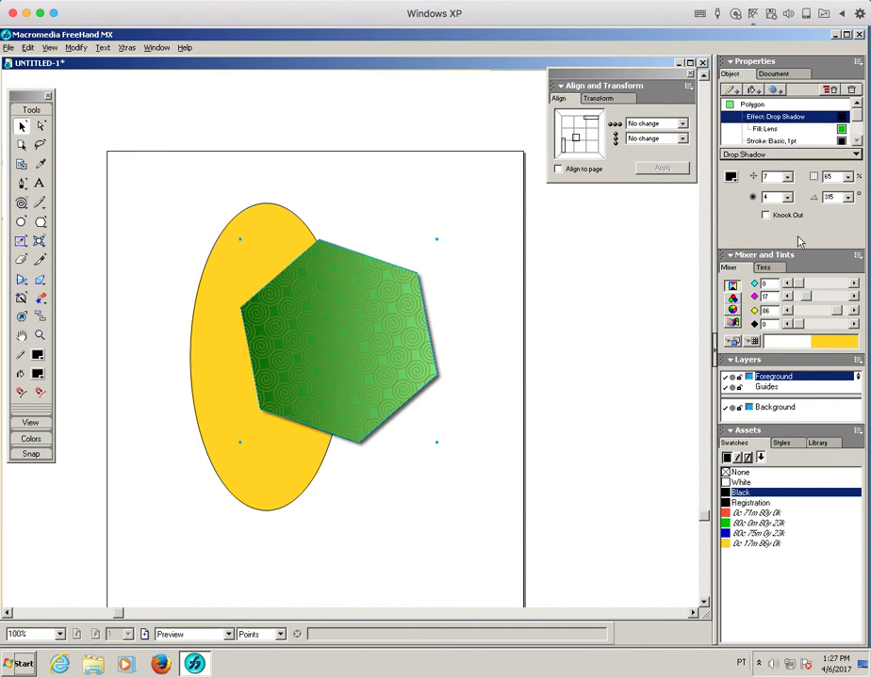
- Try the drop shadow's Knock Out option on the hexagon and turn it back off
left_click(765, 216)
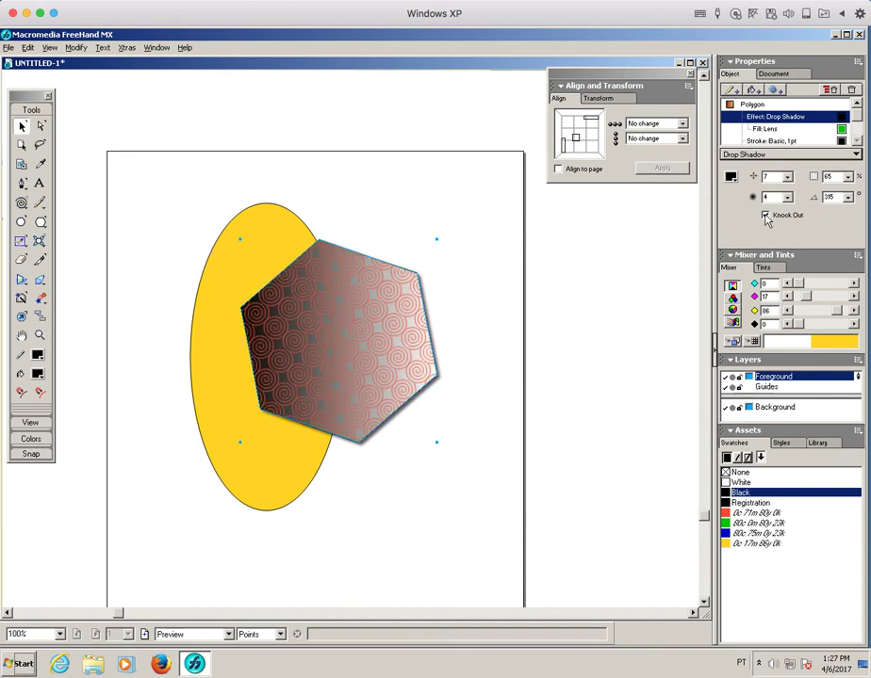
left_click(765, 215)
left_click(765, 216)
left_click(765, 215)
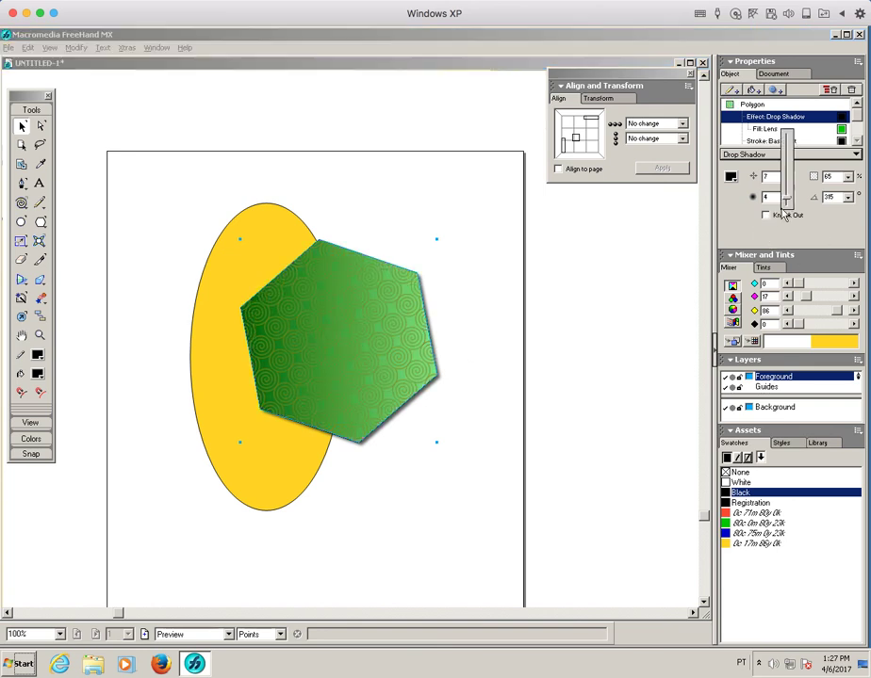
- Set the hexagon's drop shadow to softness 11, offset distance 20 and opacity 32%
left_click_drag(788, 204, 788, 190)
left_click(789, 198)
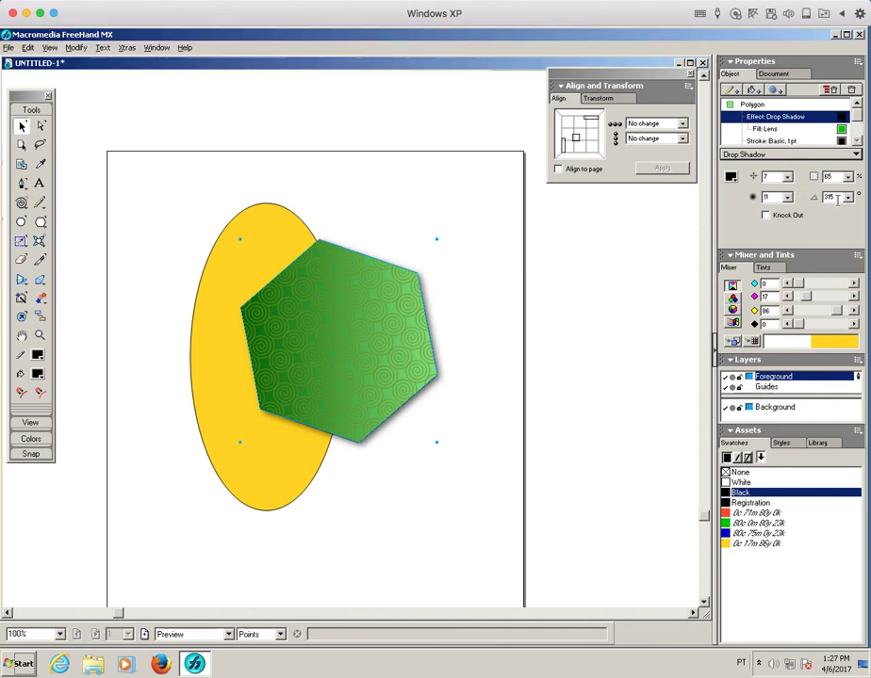
left_click_drag(788, 180, 789, 168)
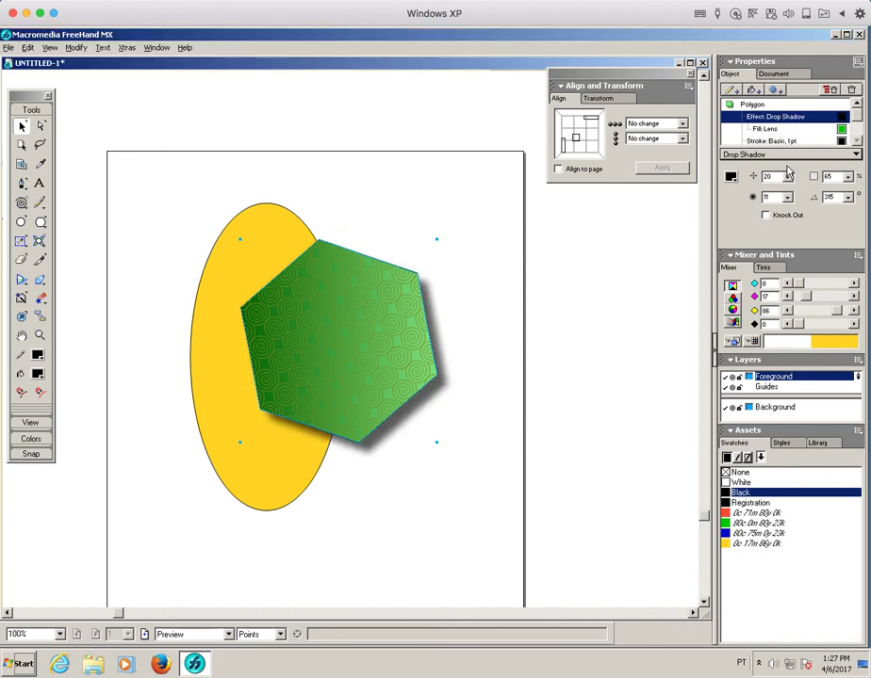
left_click_drag(847, 178, 850, 208)
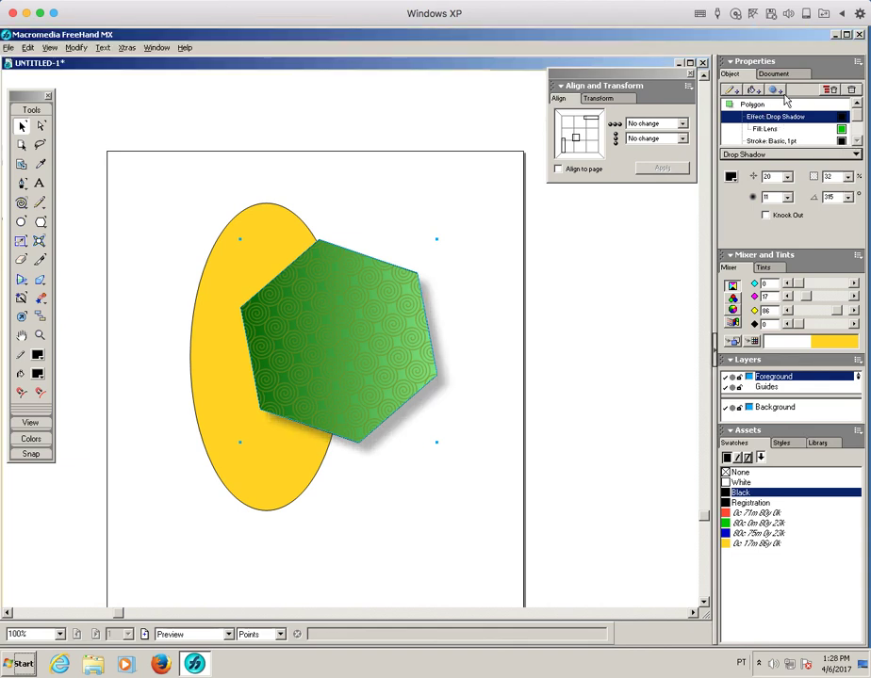
- Try a Bend effect of size 15 above the hexagon's drop shadow, and delete it
left_click(774, 90)
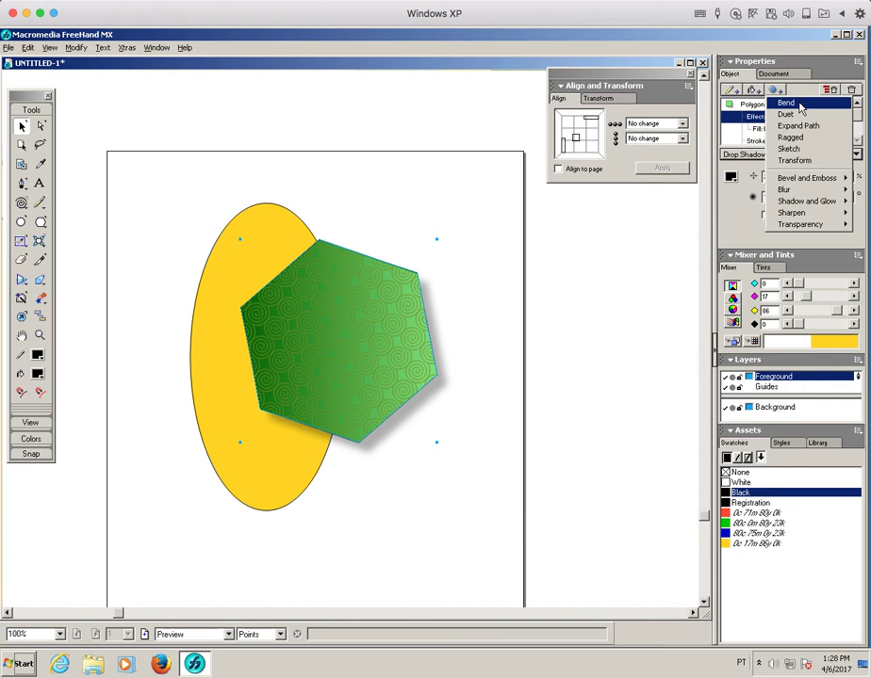
left_click(786, 103)
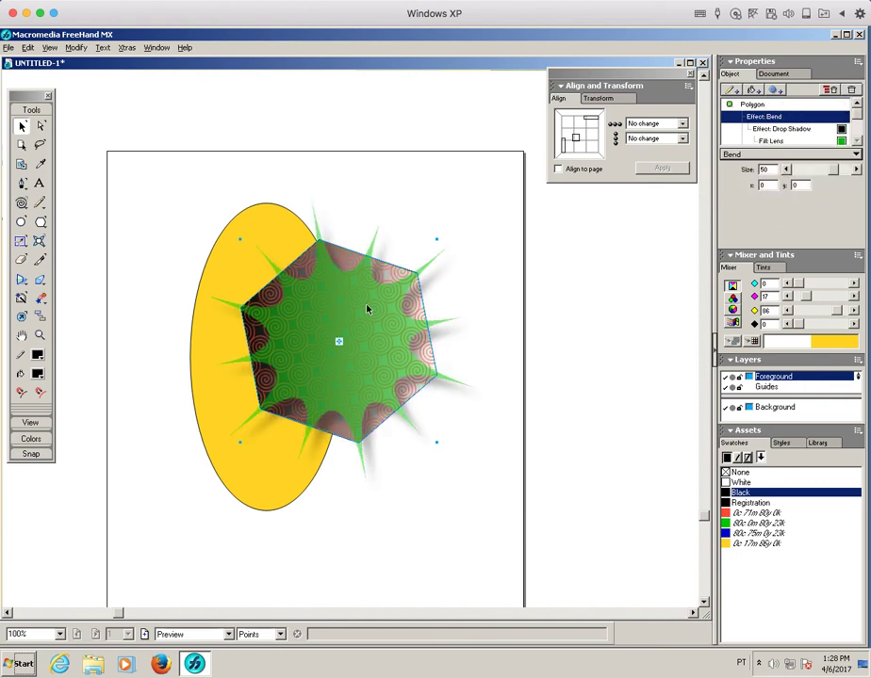
mouse_move(832, 170)
left_mouse_down()
mouse_move(796, 171)
mouse_move(835, 171)
mouse_move(825, 171)
left_mouse_up()
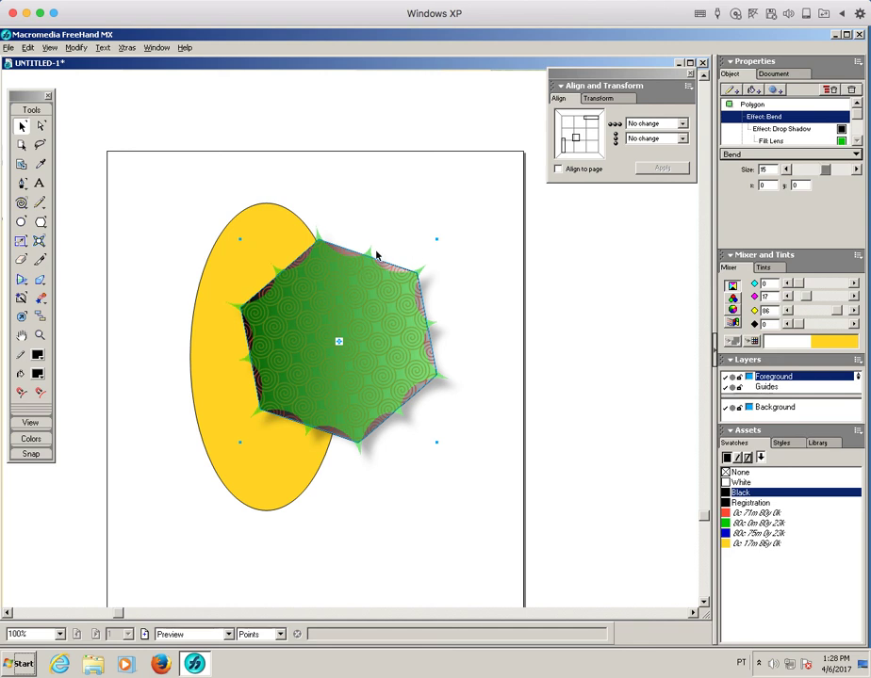
left_click(851, 91)
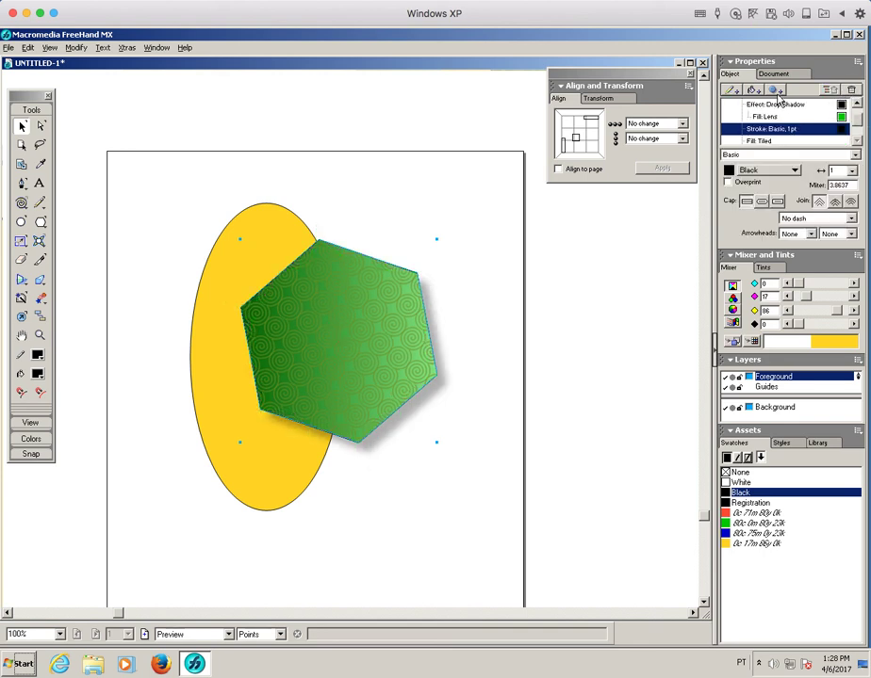
- Try a Duet effect on the hexagon's stroke with the Rotate and Reflect styles, and delete it
left_click(776, 89)
left_click(787, 114)
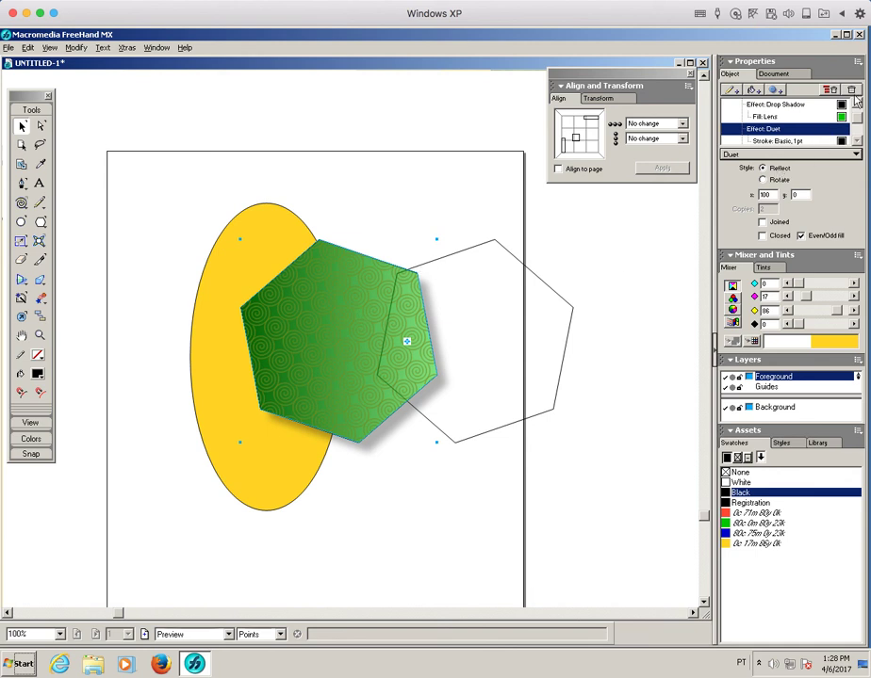
left_click(763, 180)
left_click(764, 168)
left_click(852, 89)
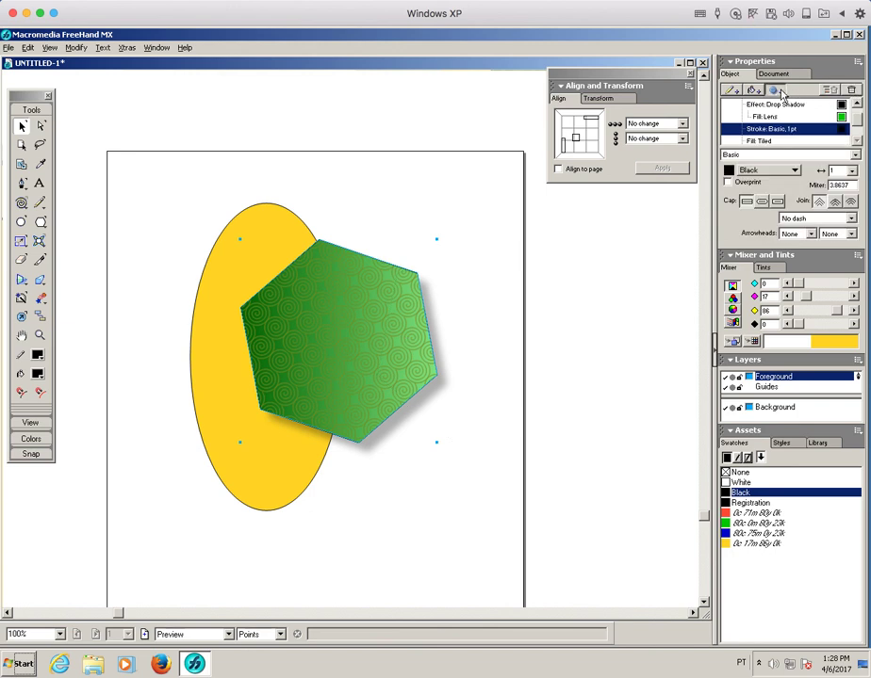
- Add an Expand Path effect of width 13 to the hexagon's basic stroke
left_click(779, 92)
left_click(812, 127)
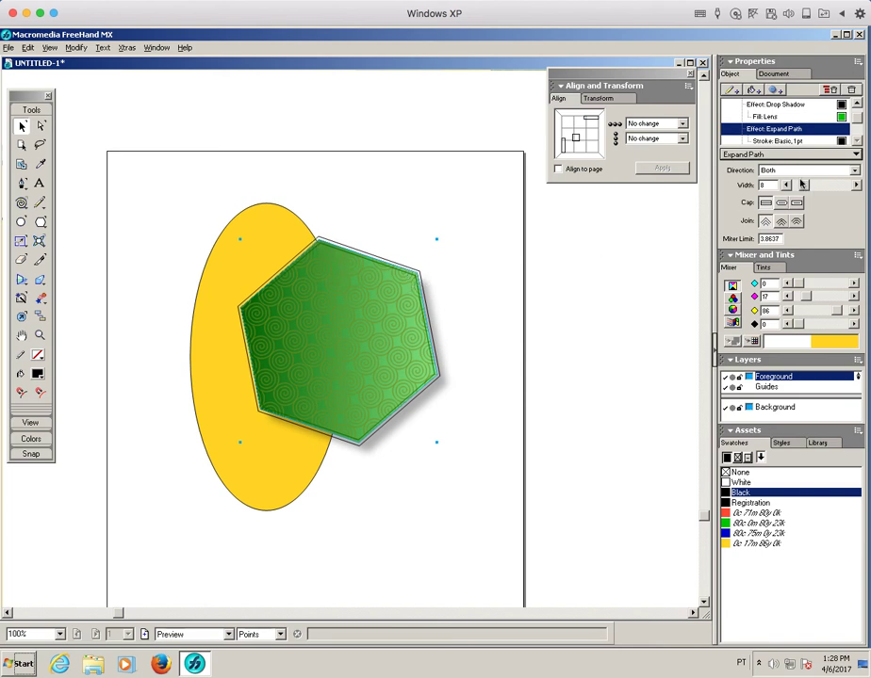
left_click_drag(809, 189, 808, 187)
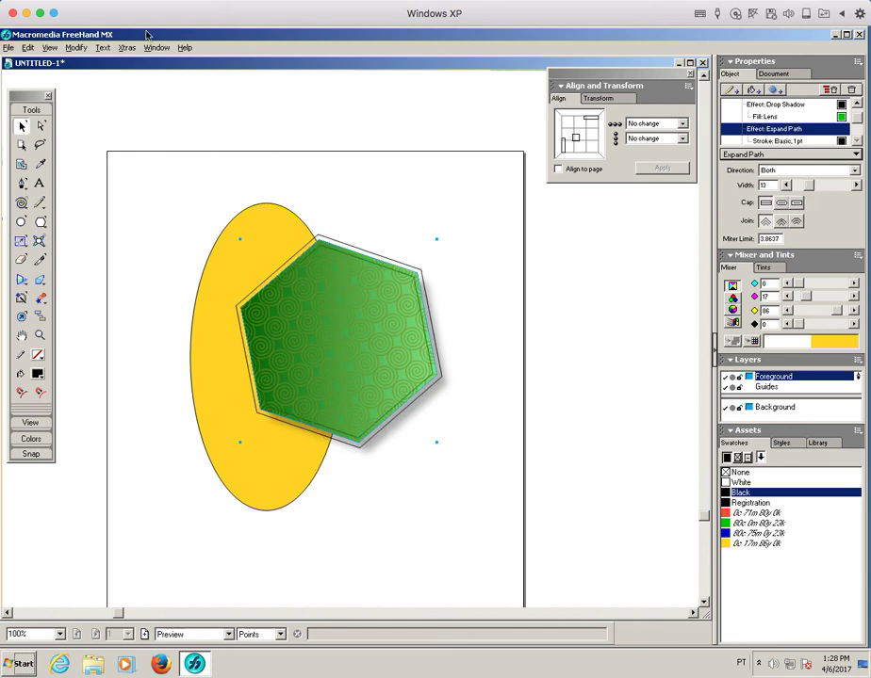
- Ungroup the hexagon and move the midpoint of its upper right edge inward to form a notch
left_click(77, 47)
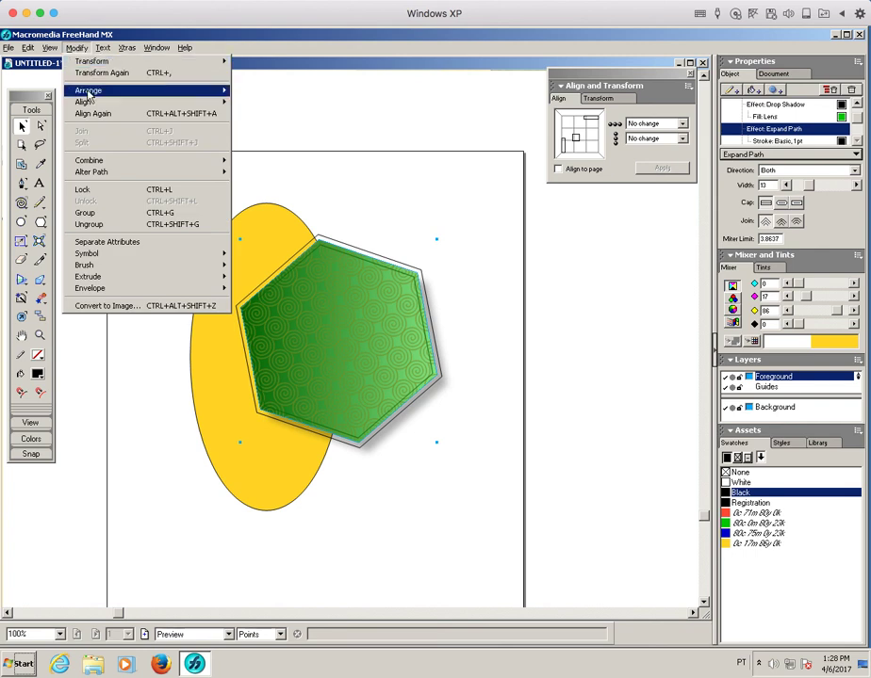
left_click(110, 225)
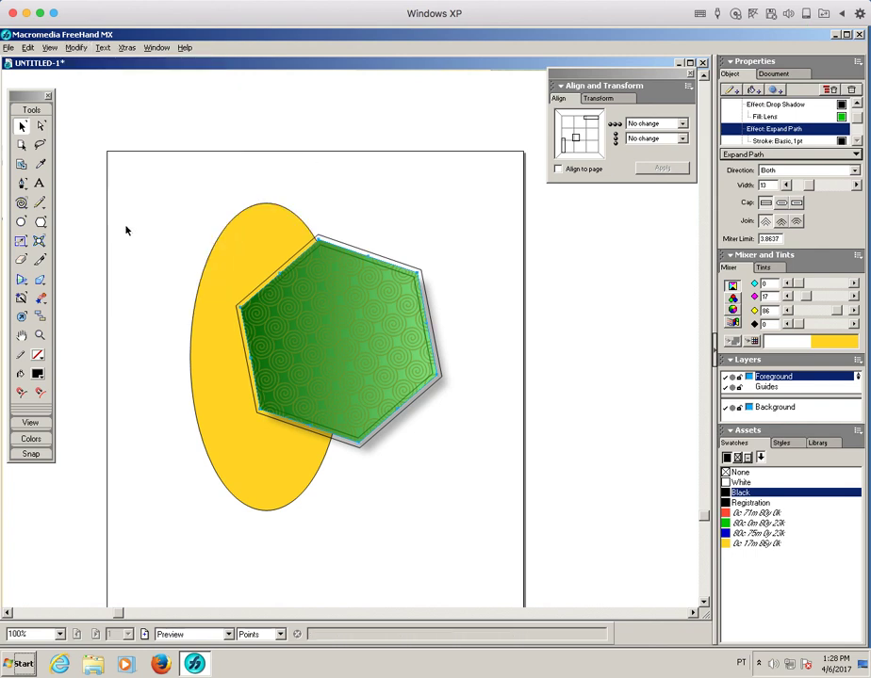
left_click_drag(369, 262, 352, 284)
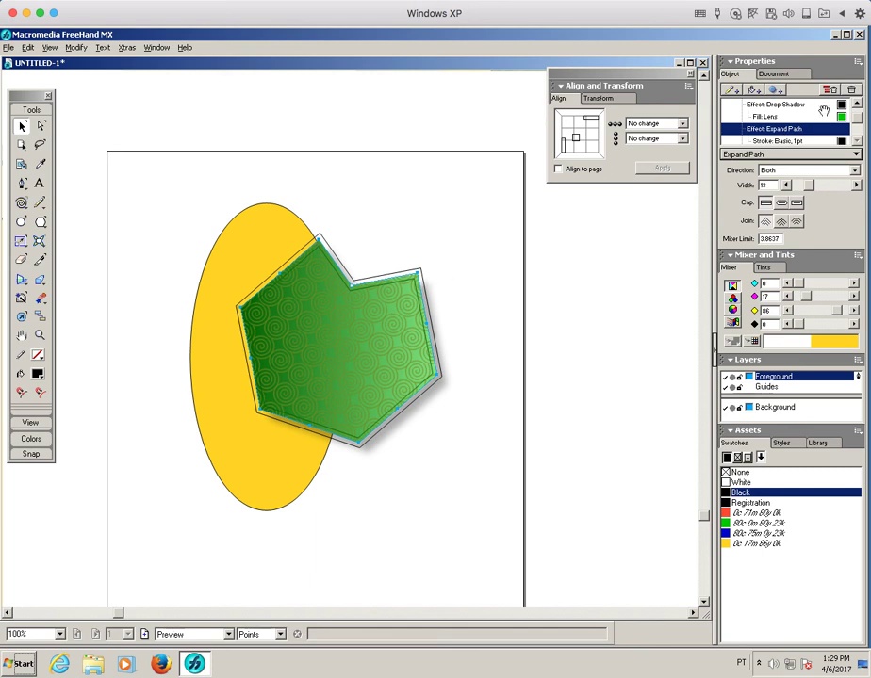
- Replace the stroke's Expand Path effect with a Ragged effect of size 18 and frequency 27
left_click(851, 90)
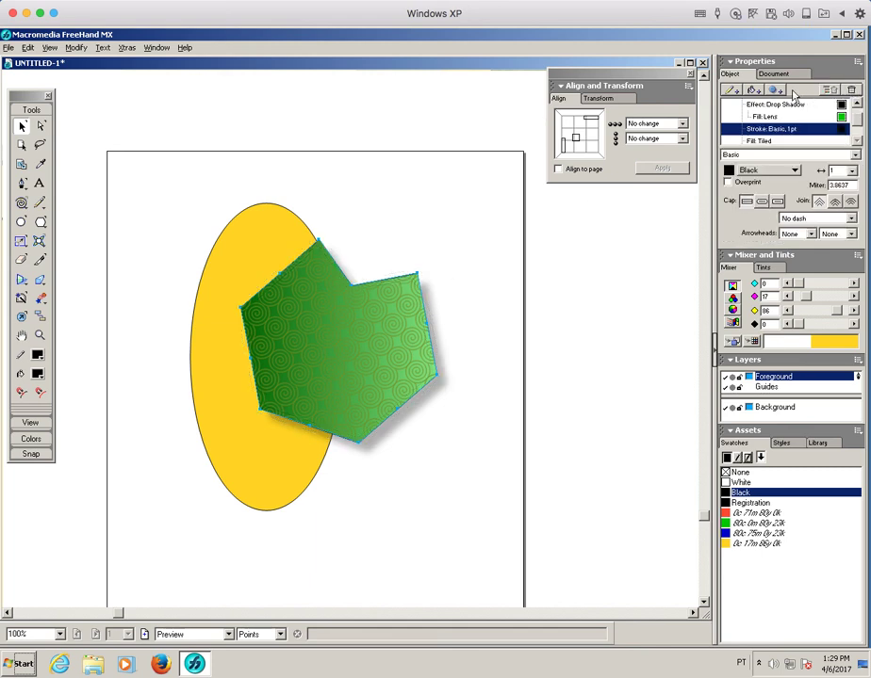
left_click(777, 90)
left_click(809, 137)
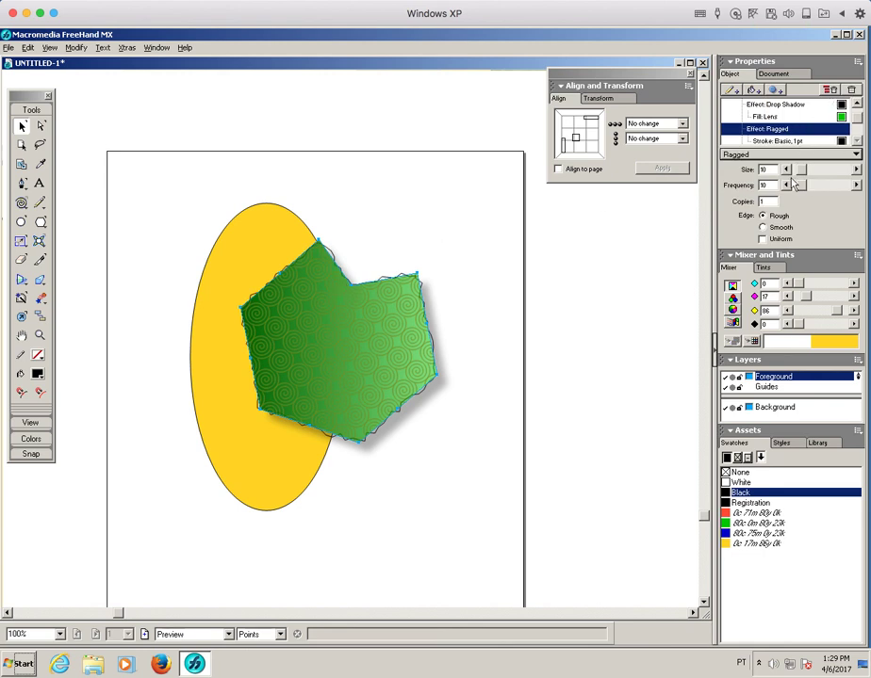
mouse_move(803, 168)
left_mouse_down()
mouse_move(819, 169)
mouse_move(804, 169)
left_mouse_up()
mouse_move(800, 185)
left_mouse_down()
mouse_move(816, 189)
mouse_move(809, 188)
left_mouse_up()
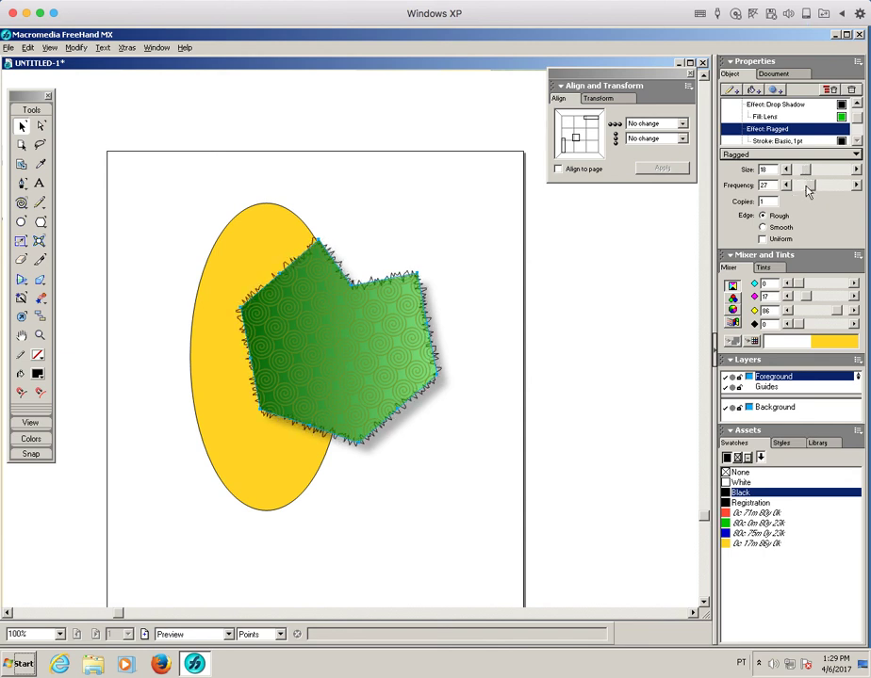
- Give the Ragged effect smooth, uniform edges and a frequency of 11
left_click(763, 228)
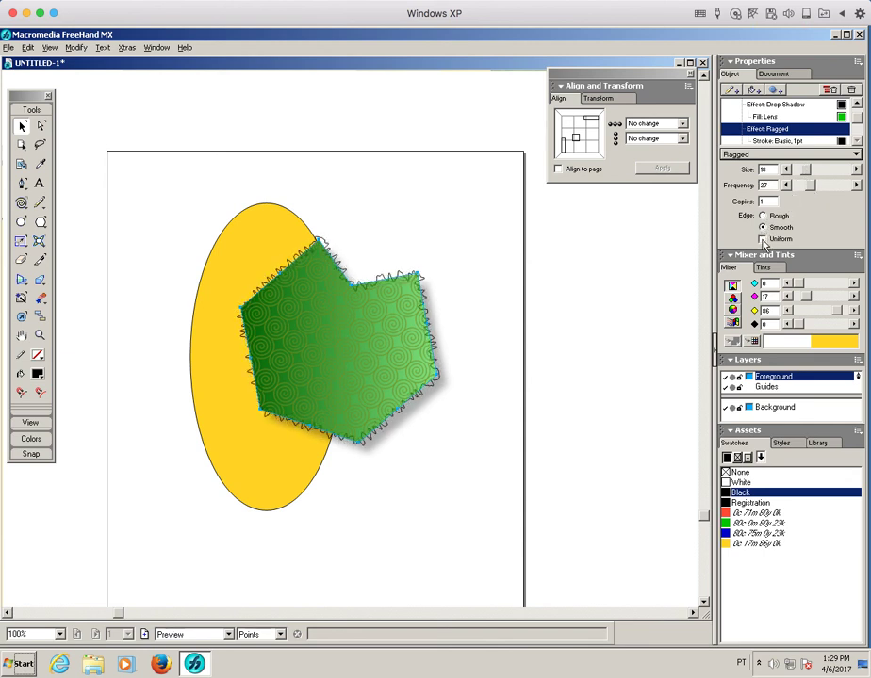
left_click(762, 239)
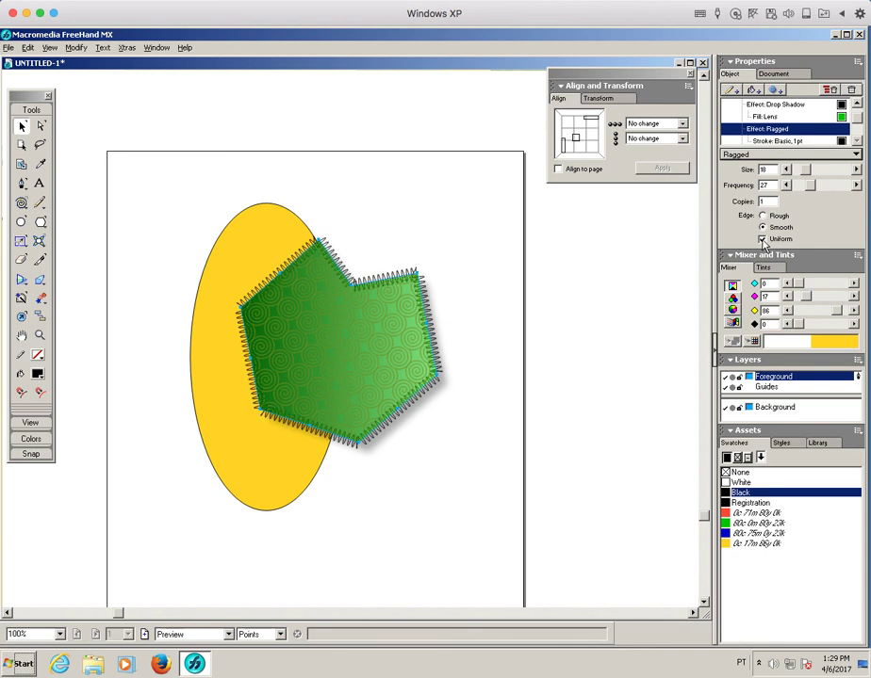
left_click_drag(814, 188, 802, 189)
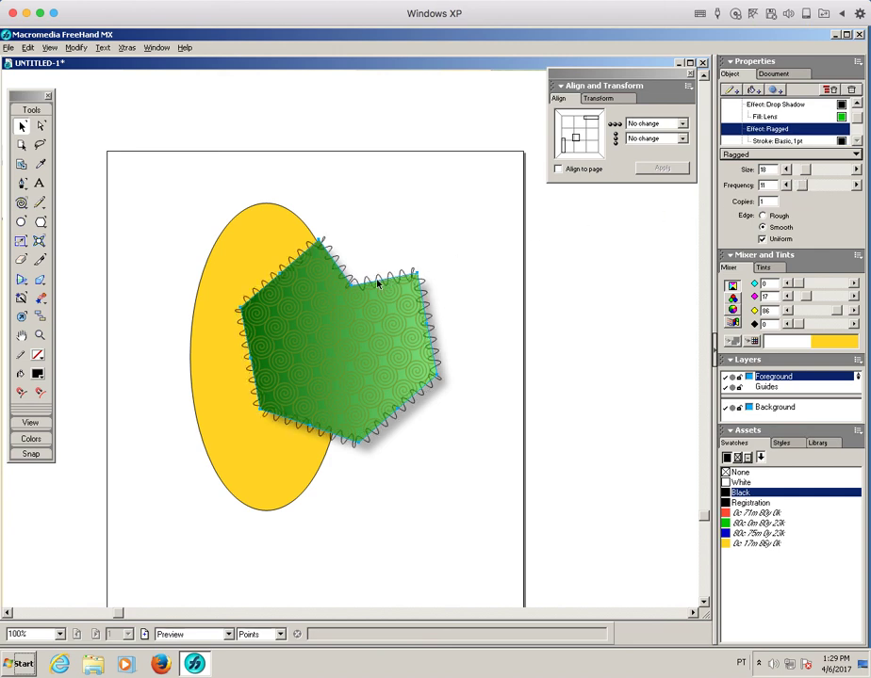
- Move the notch point outward above the shape's upper right corner, and replace the stroke's Ragged effect with Sketch at amount 12
left_click_drag(352, 290, 394, 227)
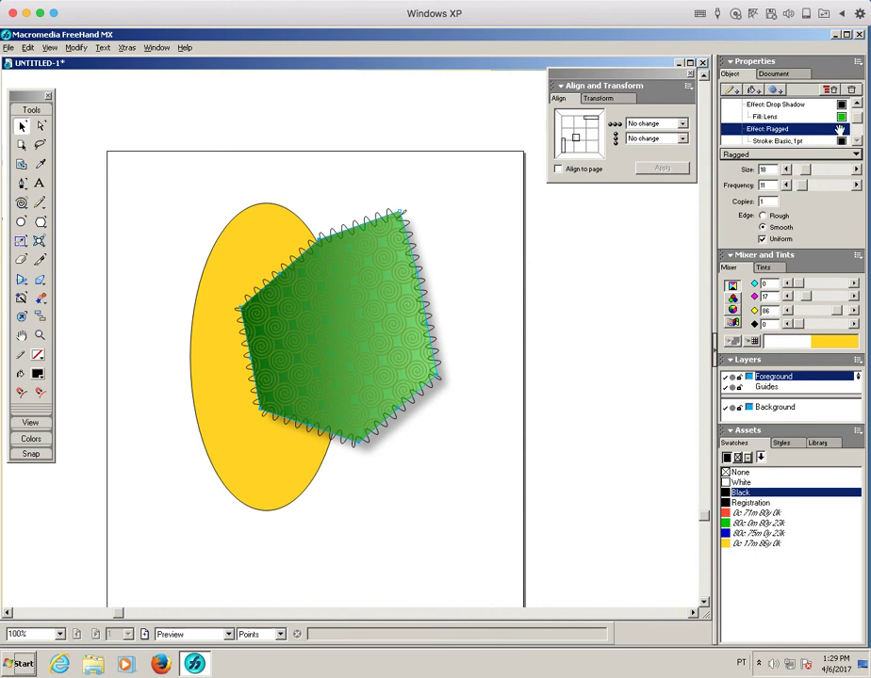
left_click(857, 90)
left_click(775, 90)
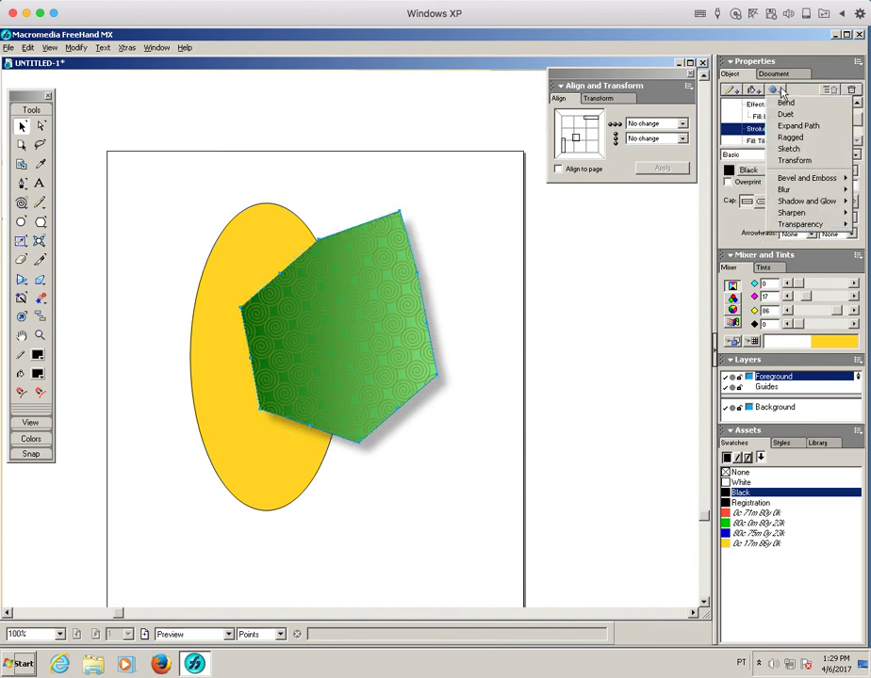
left_click(790, 149)
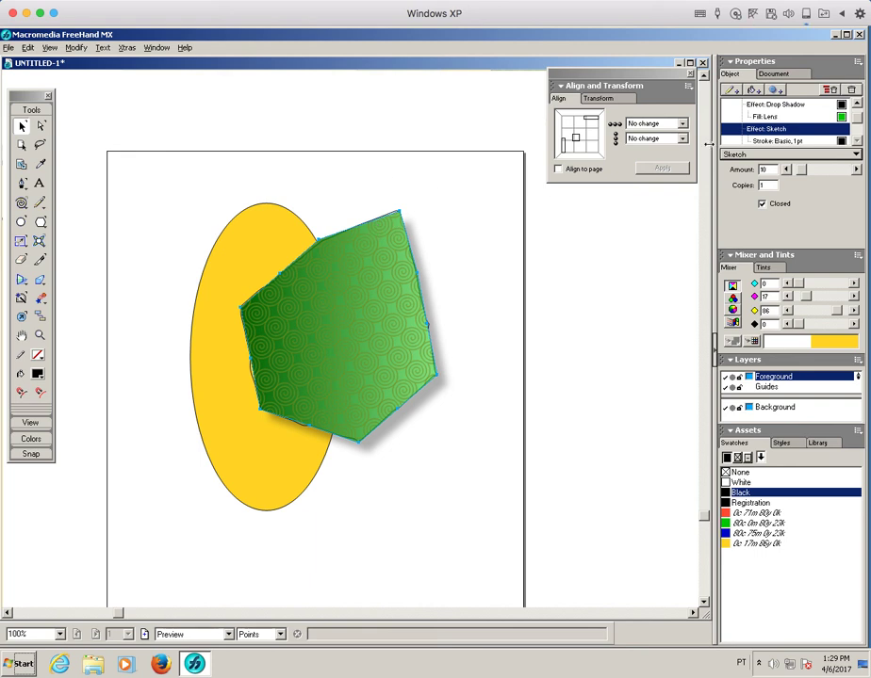
mouse_move(800, 170)
left_mouse_down()
mouse_move(808, 171)
mouse_move(802, 167)
left_mouse_up()
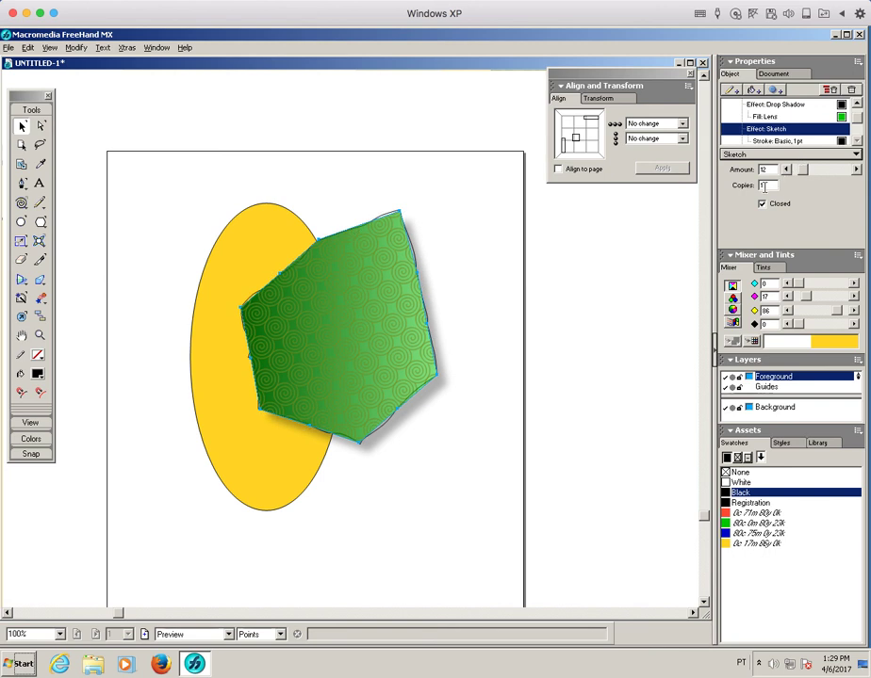
double_click(751, 185)
key("Return")
- Set the hexagon's basic black stroke, which sits under the Sketch effect, to a width of 6 pt
left_click(808, 140)
left_click(852, 171)
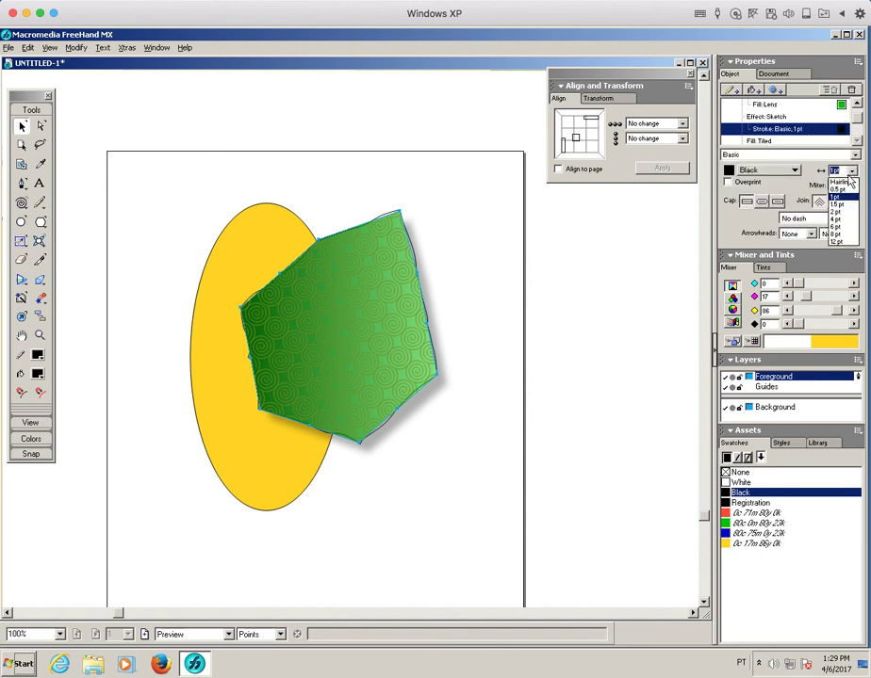
left_click(839, 226)
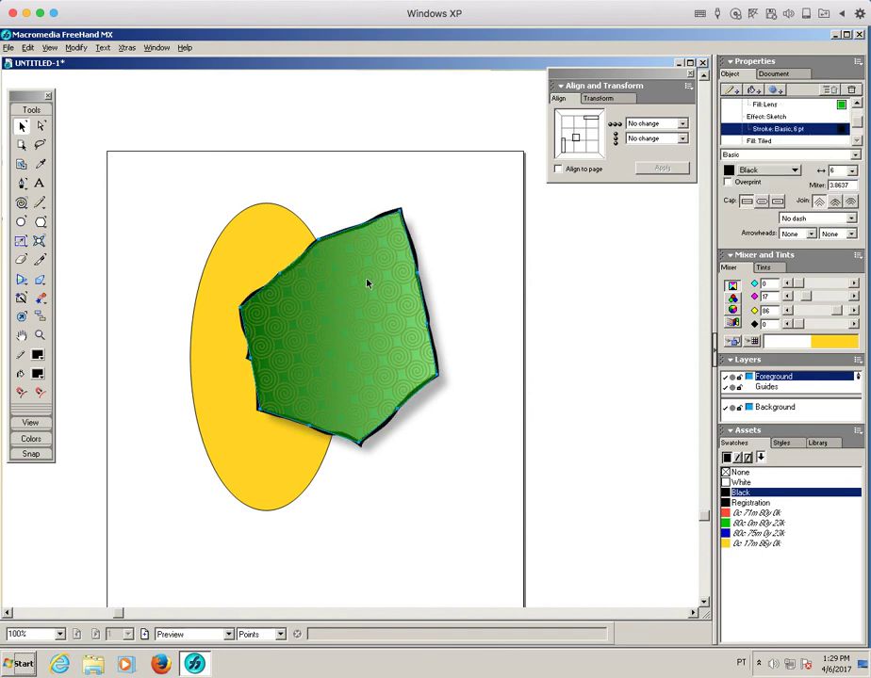
- Remove the Sketch effect from the hexagon's stroke and apply a Transform effect to that stroke instead
left_click(766, 116)
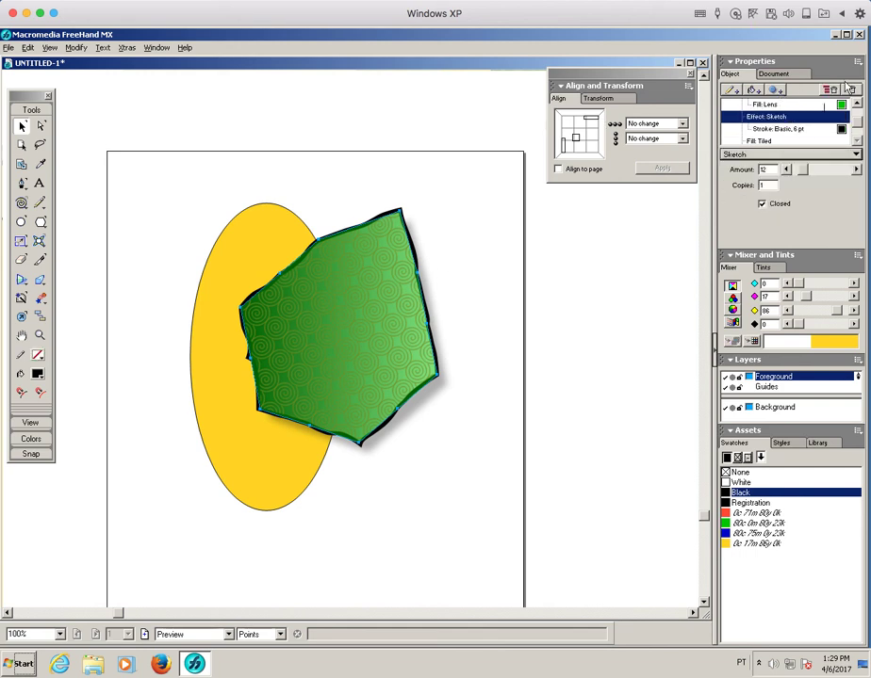
left_click(853, 89)
left_click(774, 89)
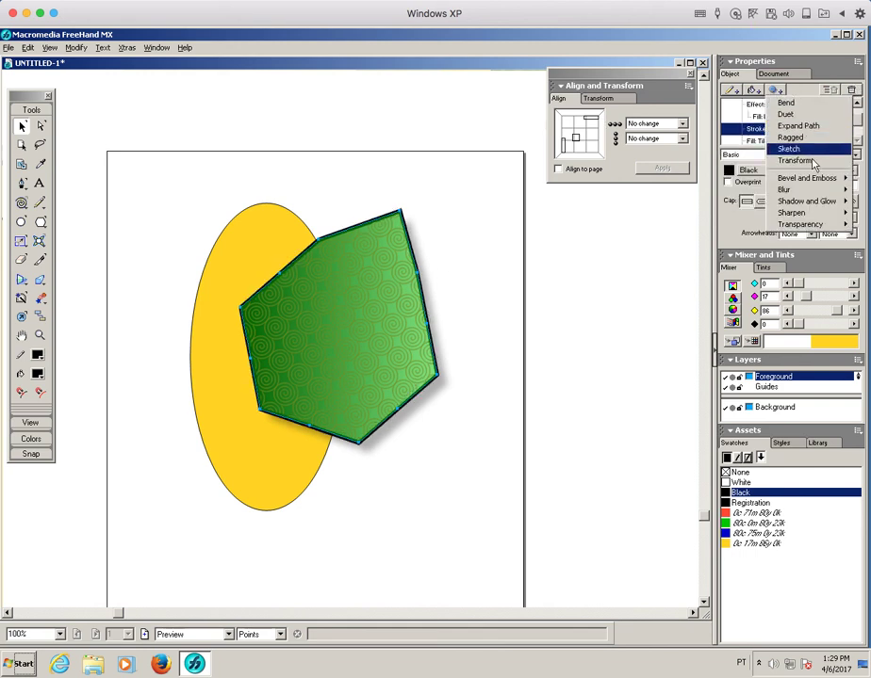
left_click(813, 161)
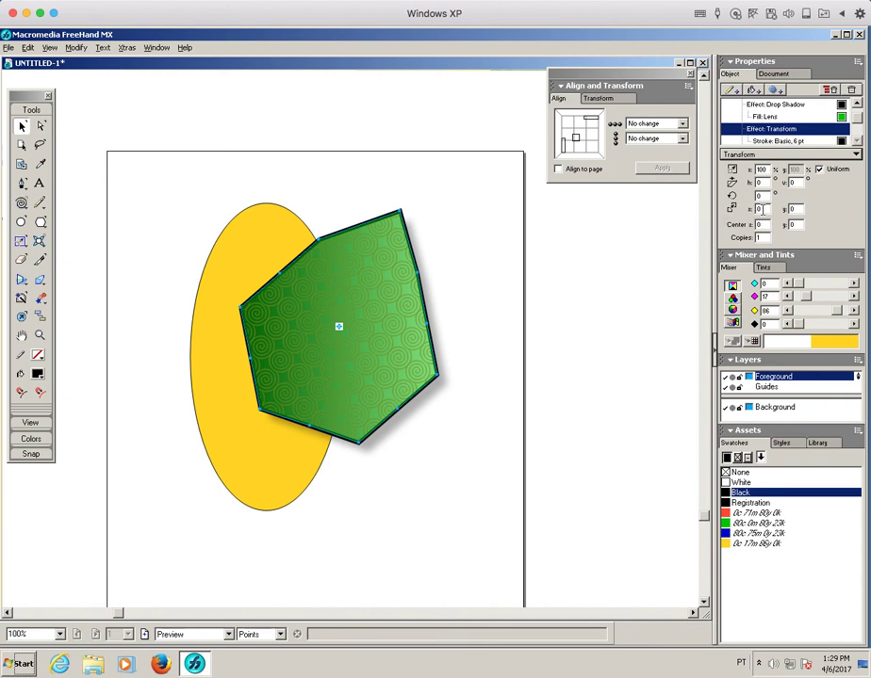
- Set the stroke's Transform effect to a rotation of 15 degrees with 5 copies
left_click(758, 196)
type("15")
key("Return")
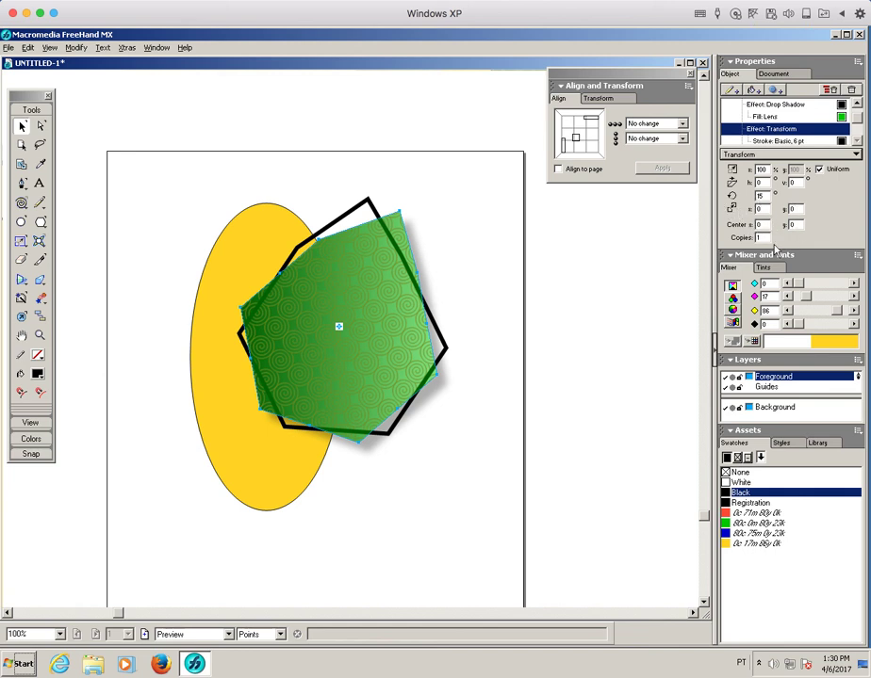
type("5")
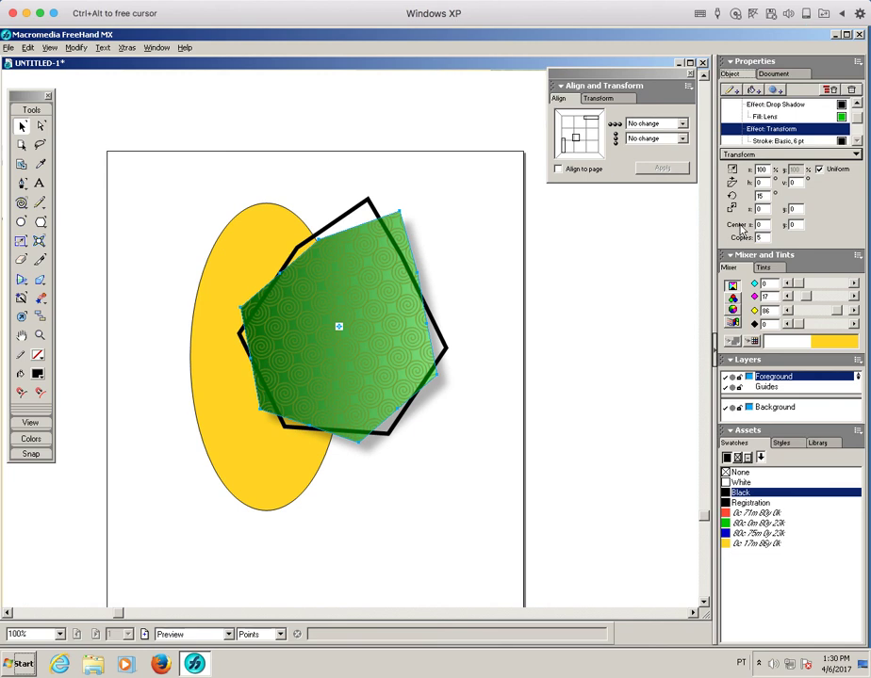
key("Return")
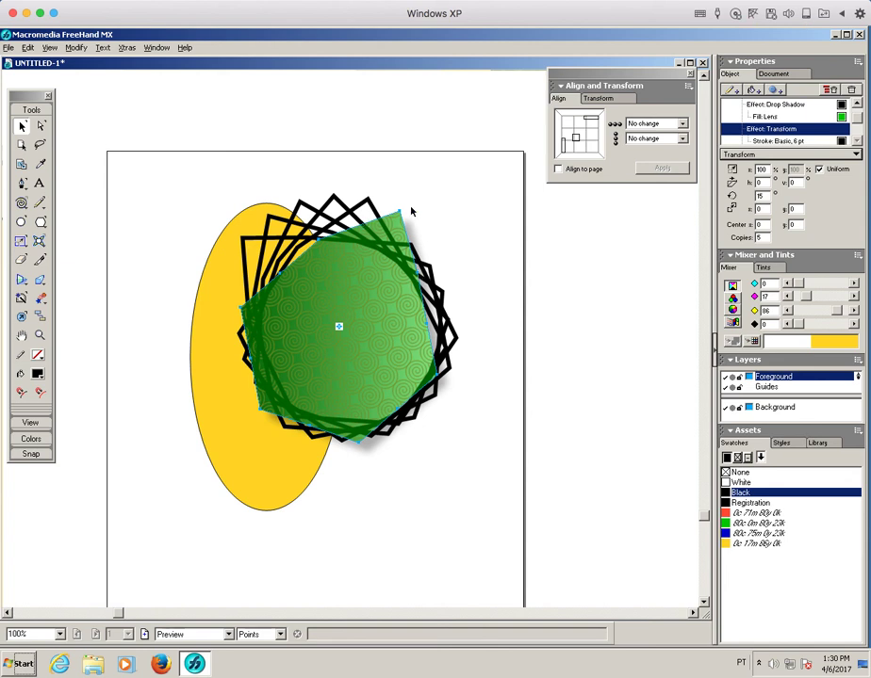
- Reshape the hexagon by moving its upper right corner outward and upper left edge midpoint inward, and shift the Transform centre to x -62, y 1
left_click_drag(399, 215, 456, 224)
left_click_drag(348, 335, 305, 334)
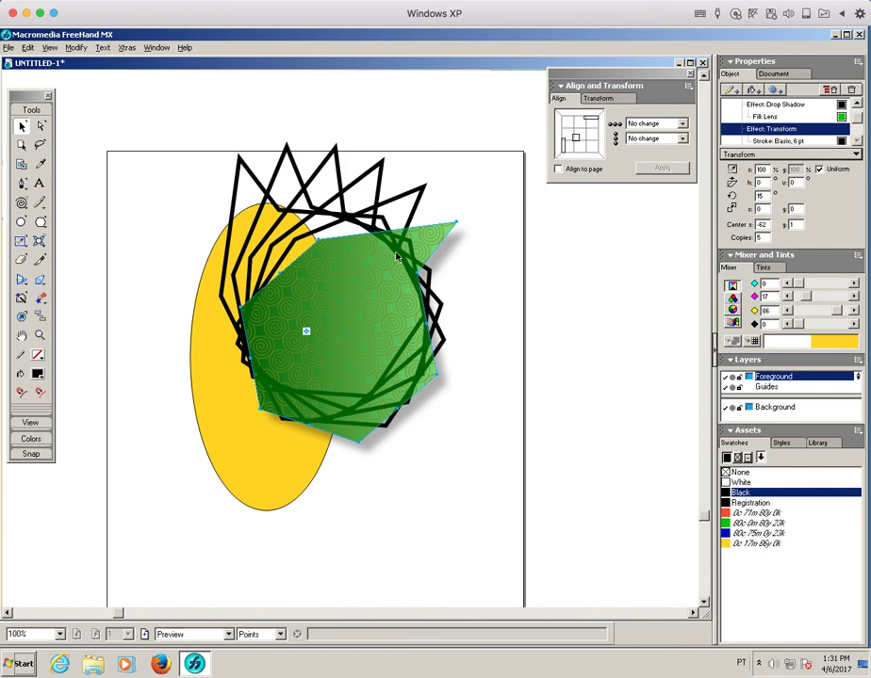
left_click_drag(283, 278, 318, 311)
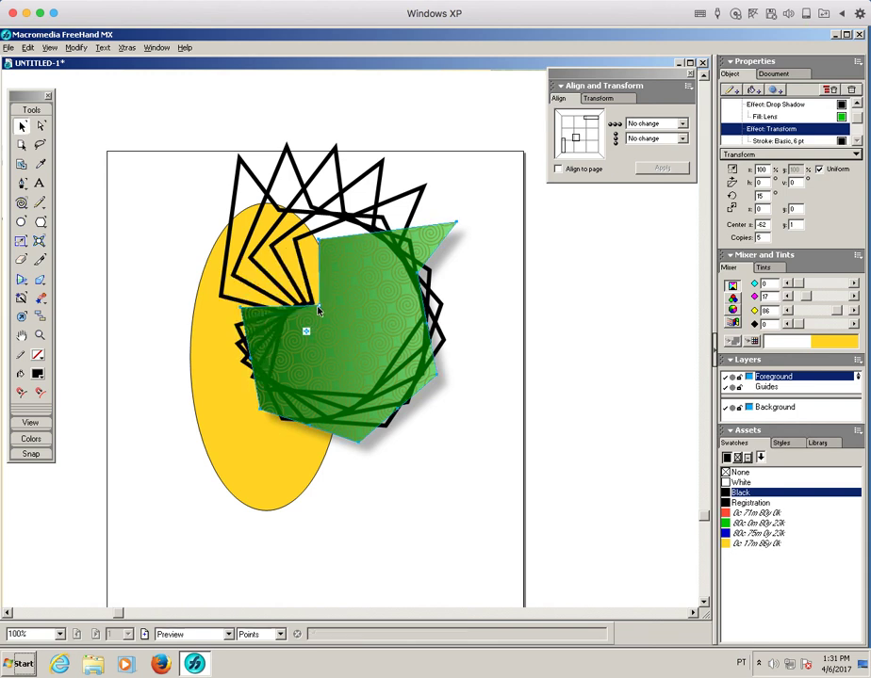
left_click(703, 11)
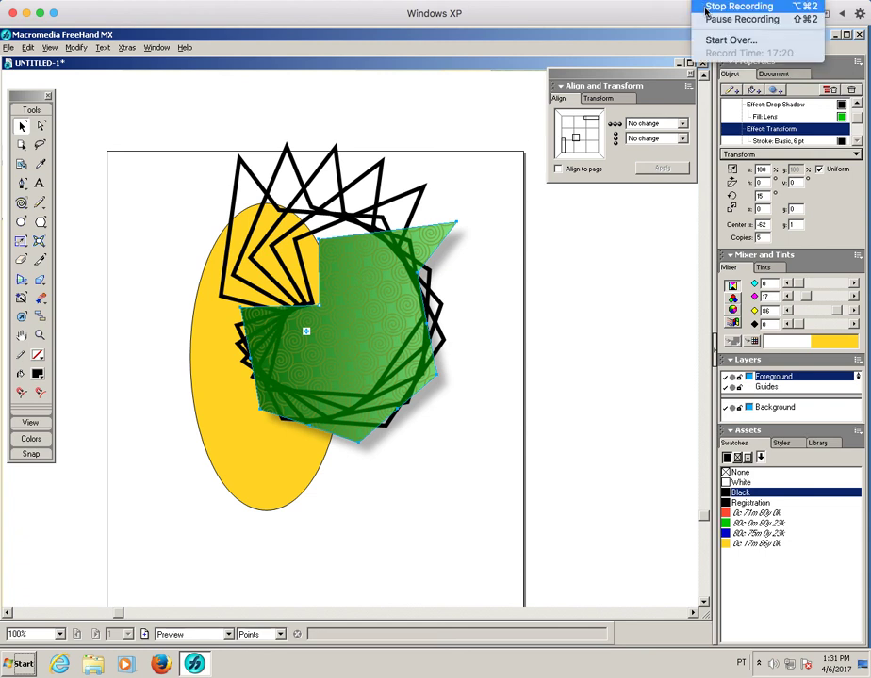